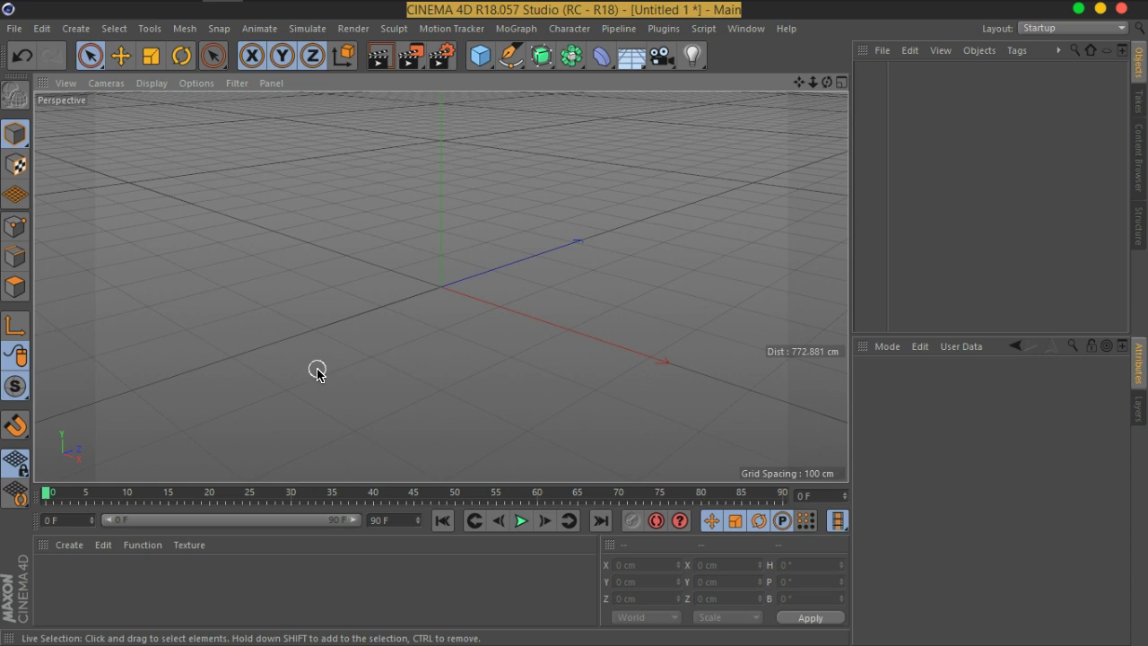
- Switch the viewport to the four-view layout: Perspective, Top, Right and Front
drag(769, 221, 544, 318)
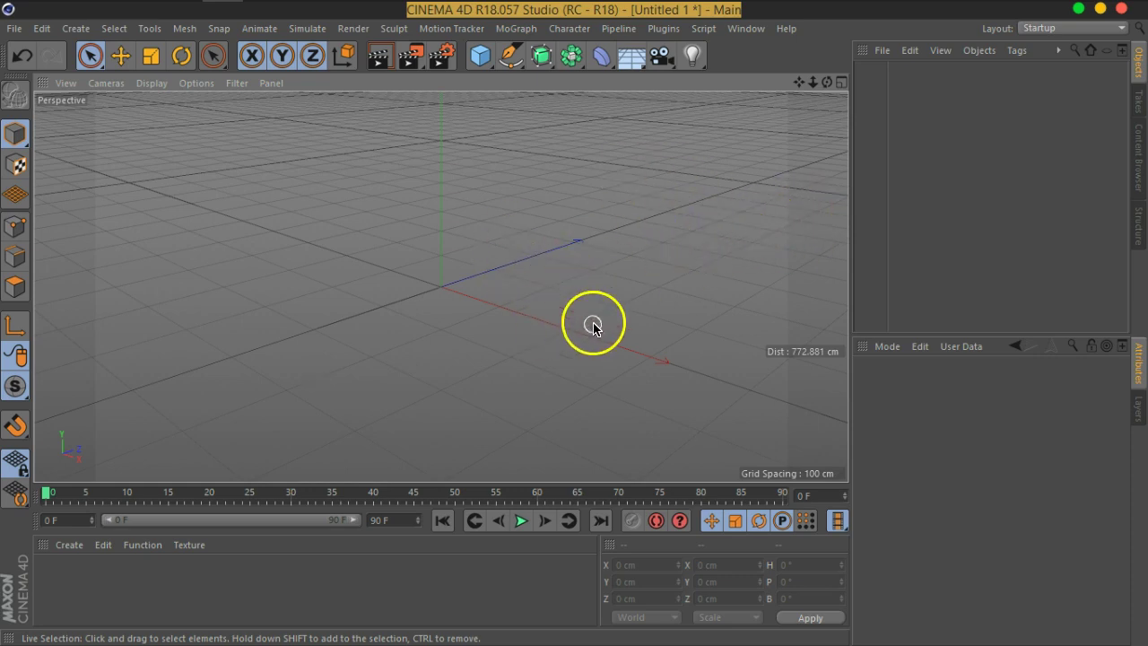
click(843, 83)
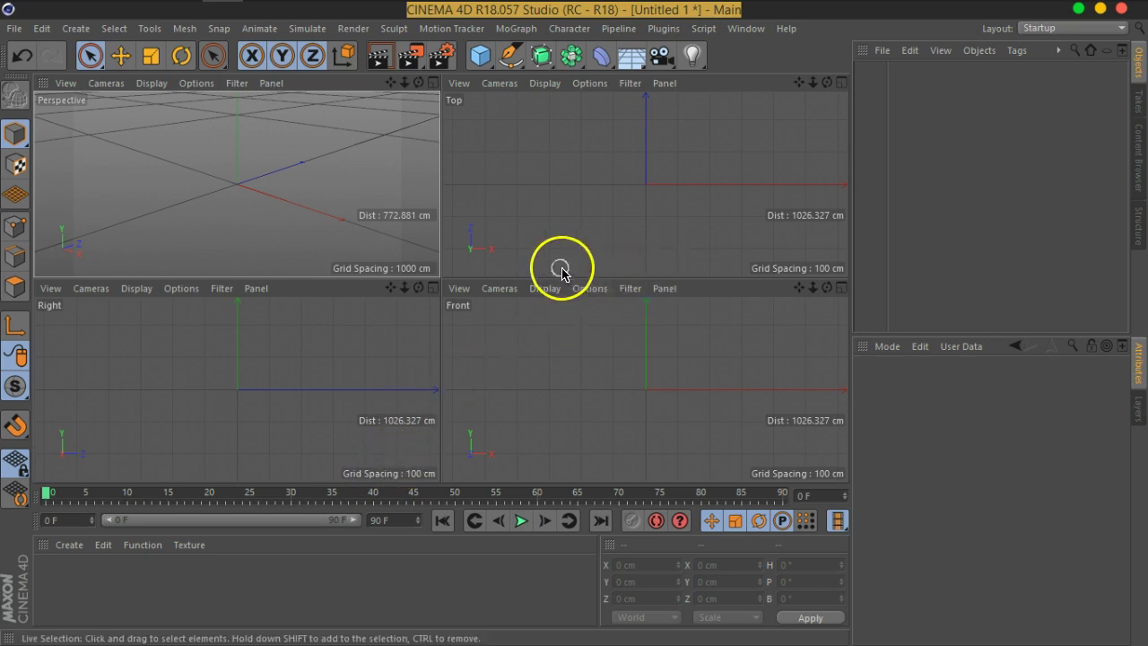
- Add a Cylinder from the toolbar's object palette, then deselect it in the Front view
drag(481, 56, 762, 79)
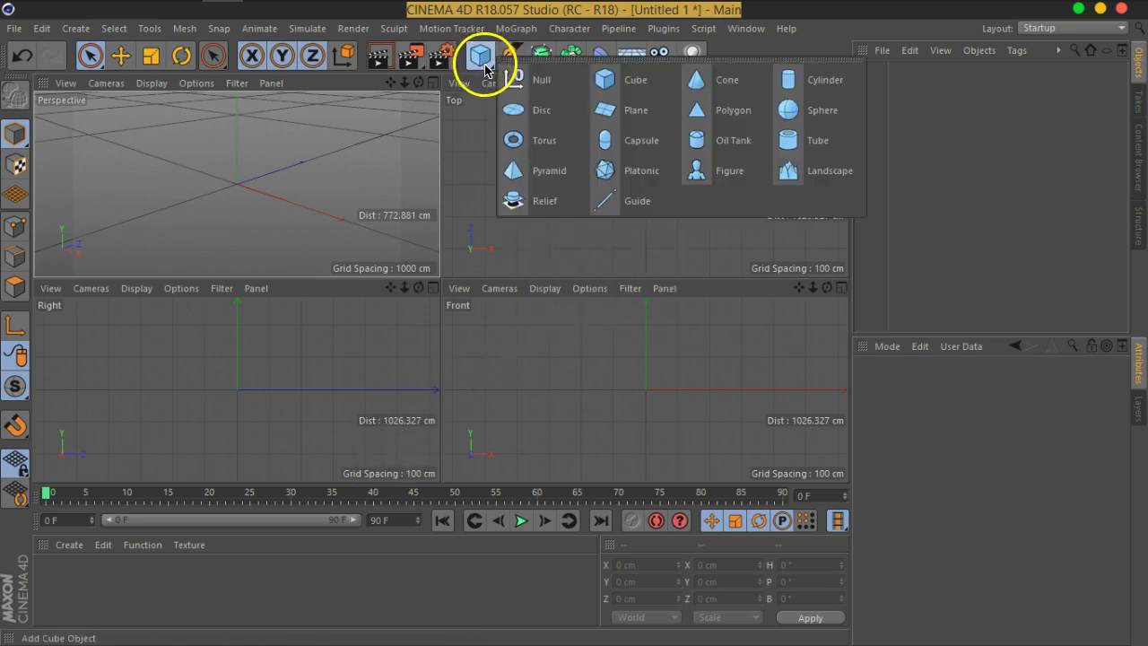
click(544, 378)
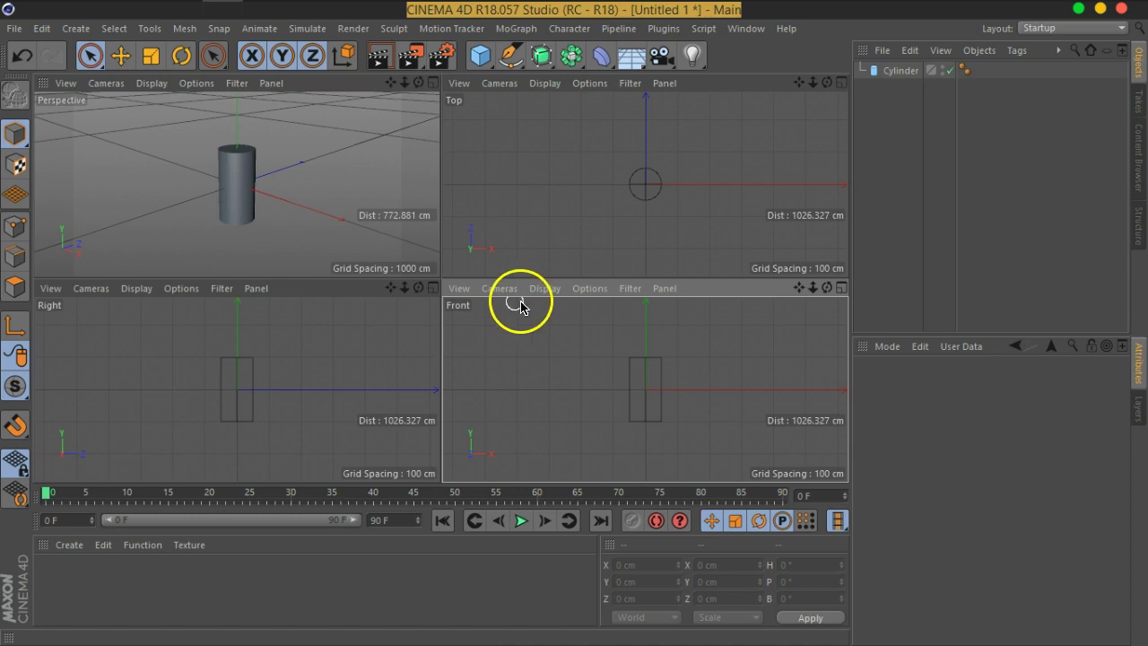
- Activate the Perspective view and maximize it to fill the whole workspace
click(305, 363)
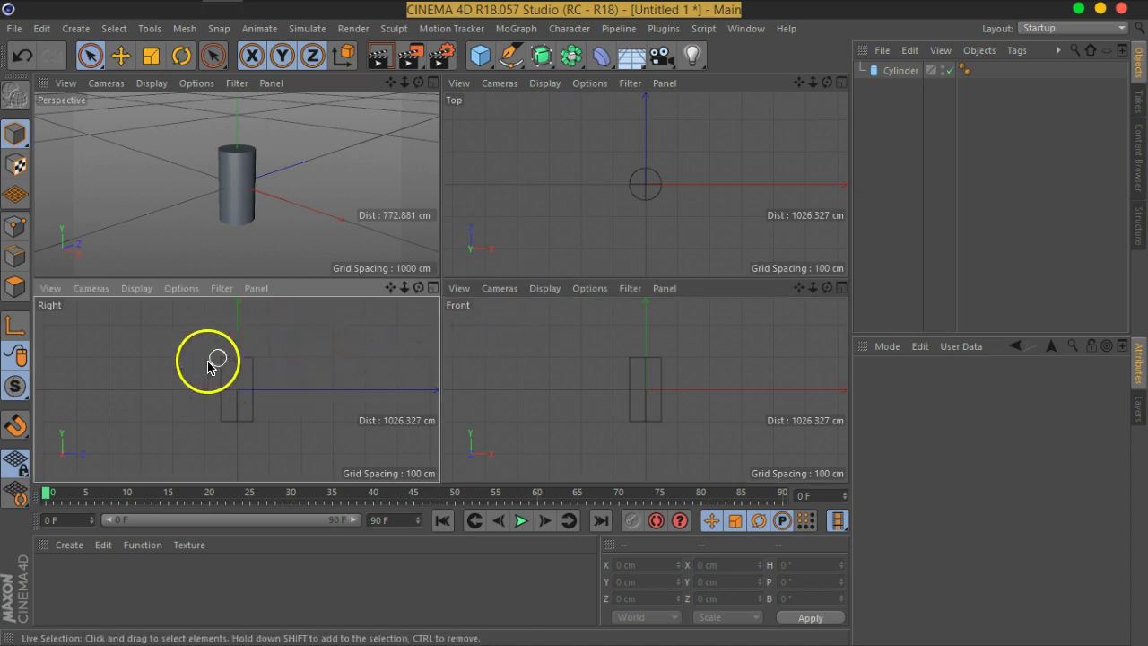
click(197, 150)
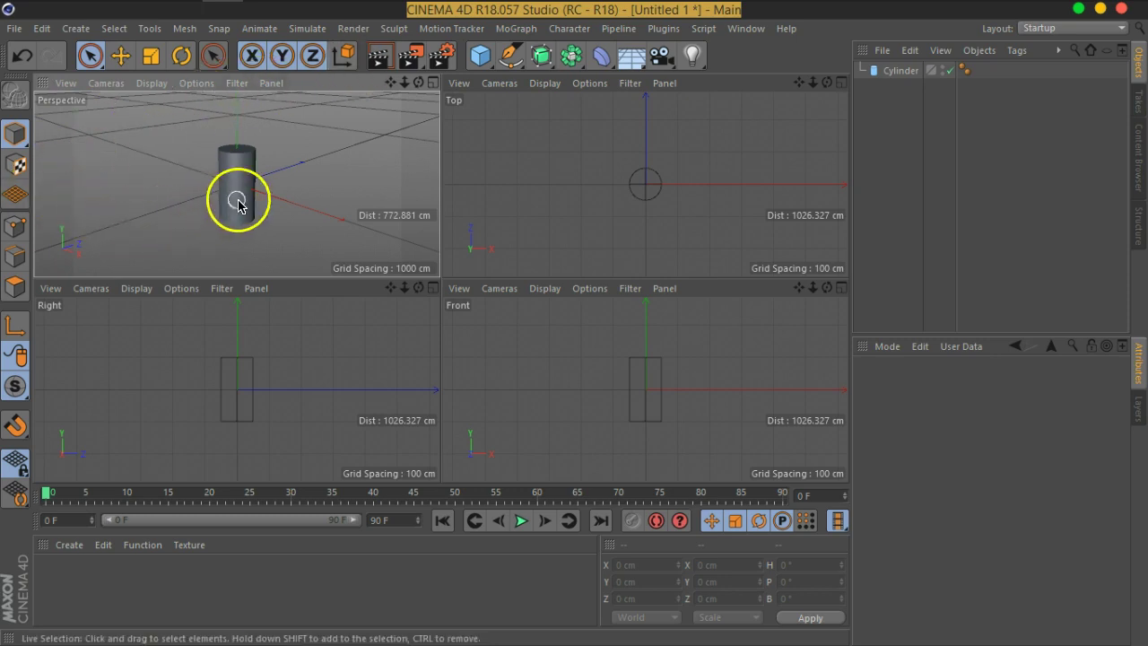
click(431, 84)
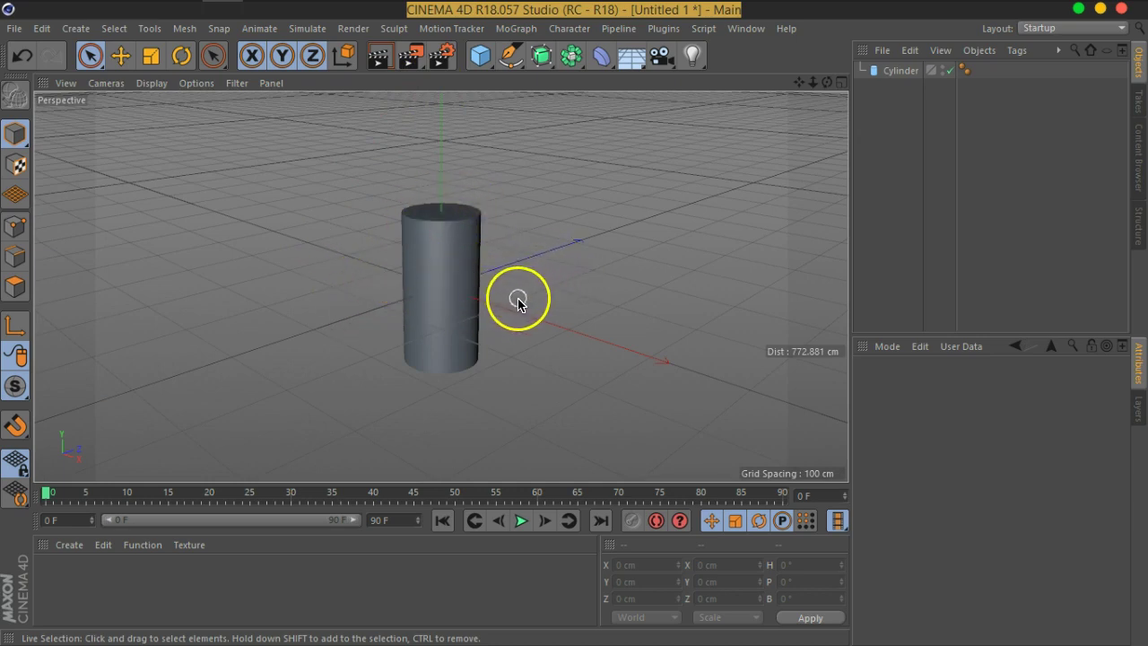
- Orbit and pan the Perspective camera around the cylinder
mouse_move(513, 304)
alt+mouse_down()
mouse_move(487, 311)
mouse_move(545, 295)
mouse_move(468, 304)
mouse_move(532, 295)
mouse_move(428, 245)
mouse_move(532, 376)
mouse_move(615, 205)
mouse_move(405, 307)
mouse_move(681, 239)
mouse_move(499, 200)
mouse_move(671, 231)
mouse_move(495, 397)
mouse_move(530, 185)
mouse_move(554, 366)
mouse_move(412, 251)
mouse_move(520, 318)
mouse_move(561, 235)
alt+mouse_up()
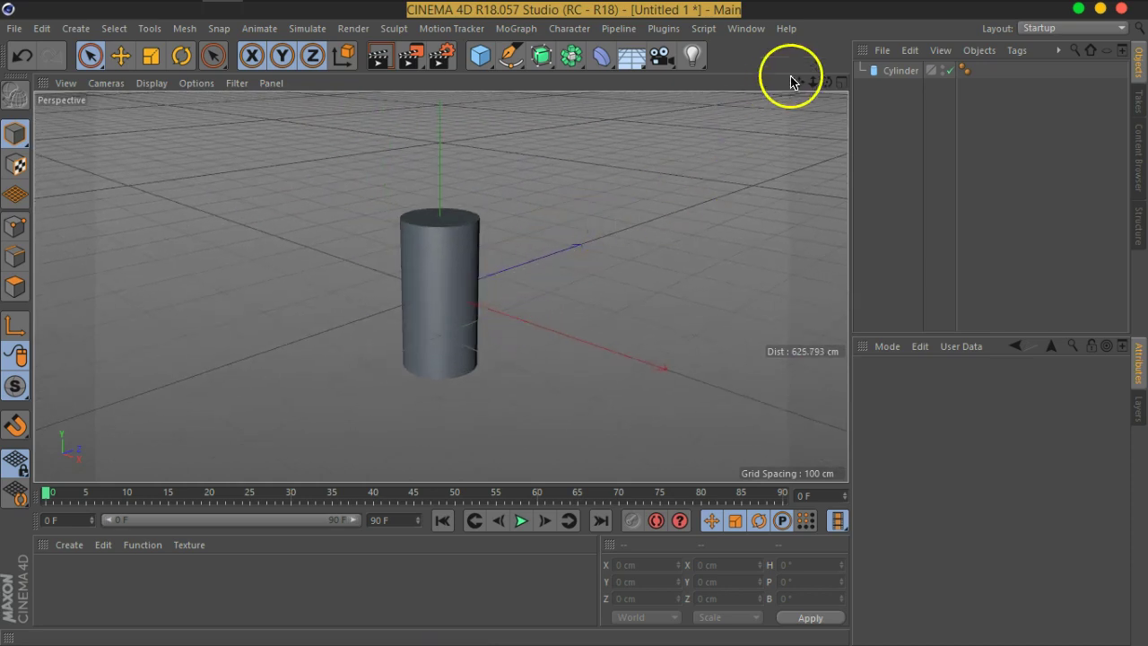
mouse_move(803, 85)
mouse_down()
mouse_move(747, 102)
mouse_move(860, 117)
mouse_move(697, 93)
mouse_move(838, 105)
mouse_move(618, 170)
mouse_up()
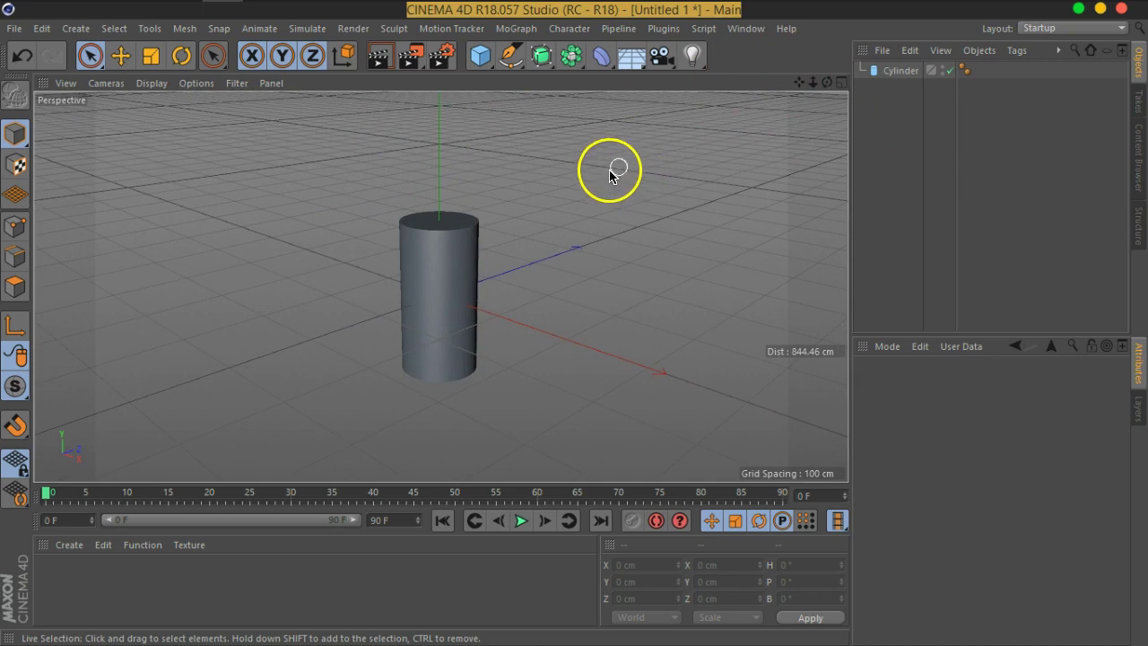
mouse_move(523, 312)
alt+mouse_down()
mouse_move(340, 312)
mouse_move(550, 311)
mouse_move(660, 264)
mouse_move(617, 277)
mouse_move(335, 295)
mouse_move(383, 333)
mouse_move(619, 287)
mouse_move(374, 228)
mouse_move(443, 416)
mouse_move(555, 306)
mouse_move(454, 289)
mouse_move(528, 287)
alt+mouse_up()
mouse_move(829, 85)
mouse_down()
mouse_move(742, 101)
mouse_move(846, 92)
mouse_move(738, 105)
mouse_move(835, 97)
mouse_move(825, 105)
mouse_up()
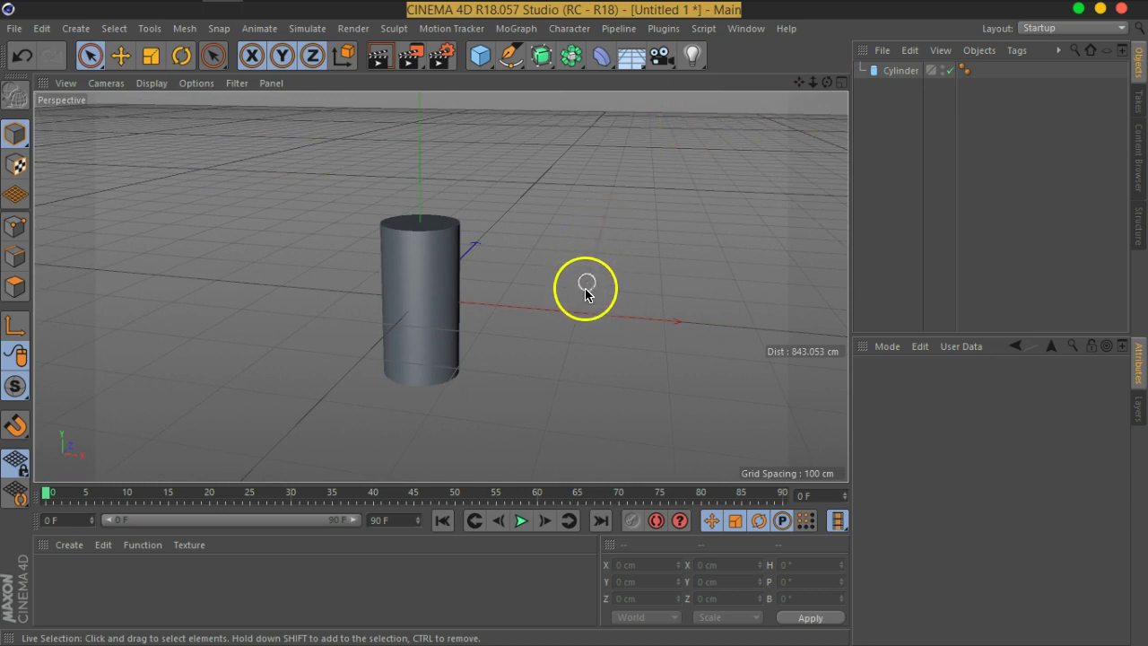
- Zoom in and out, then tilt and zoom out so the cylinder is framed from farther away
scroll(547, 274, down, 3)
scroll(548, 277, up, 3)
scroll(550, 280, down, 4)
scroll(549, 278, up, 1)
scroll(549, 277, up, 2)
scroll(549, 278, up, 3)
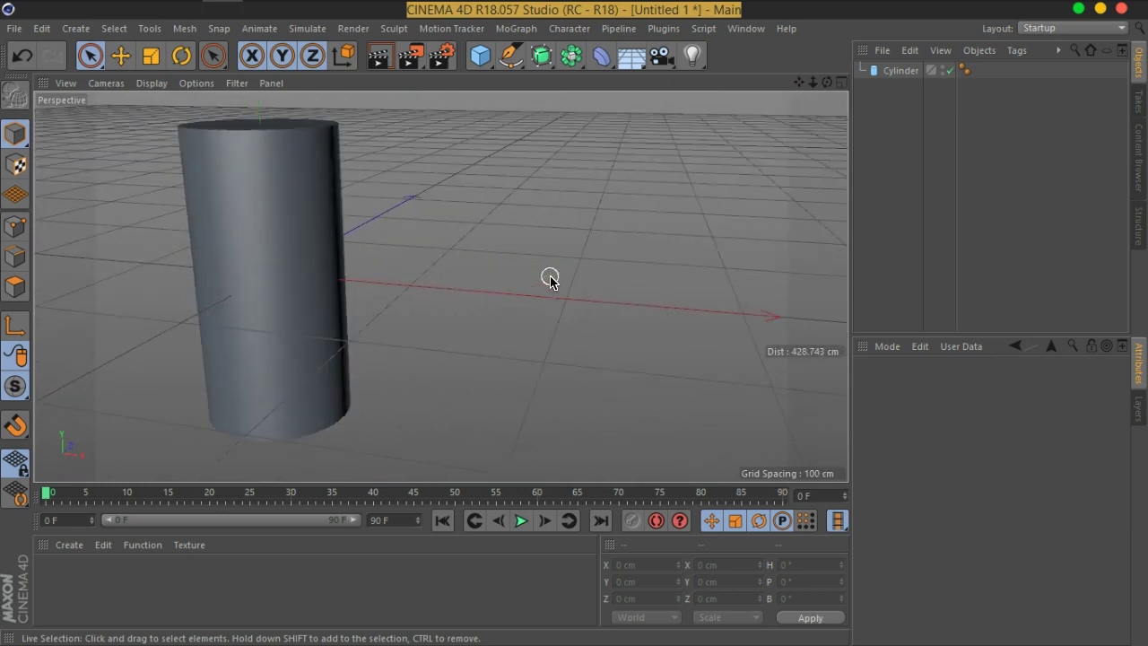
scroll(550, 278, up, 2)
scroll(550, 278, down, 2)
scroll(550, 278, down, 2)
scroll(549, 278, up, 1)
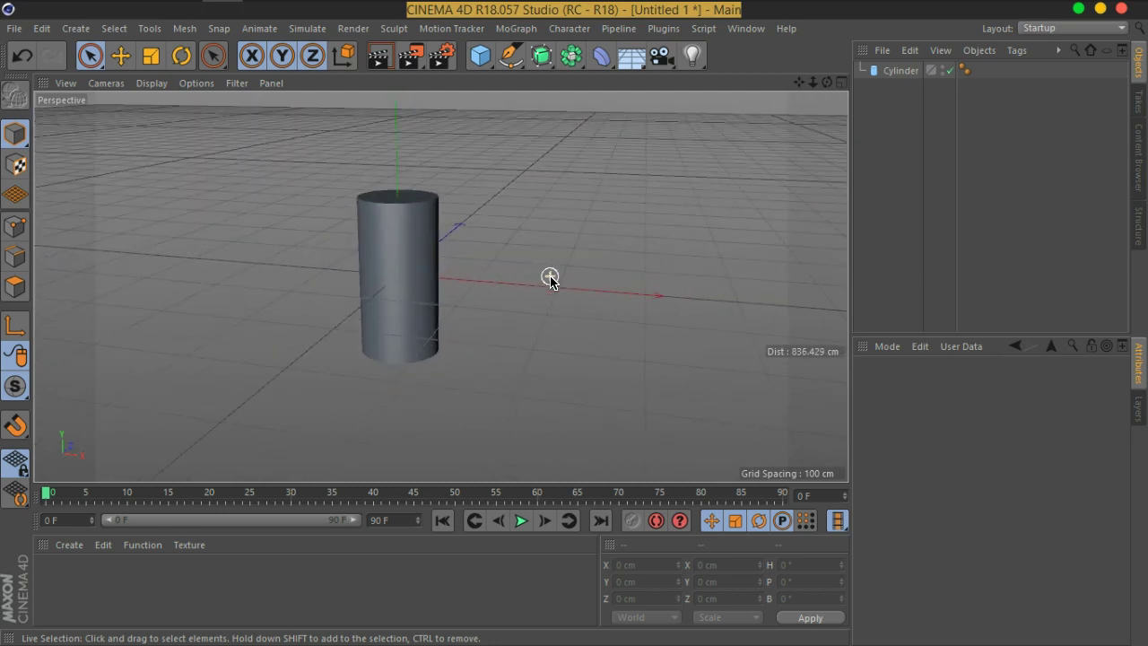
mouse_move(549, 281)
alt+mouse_down()
mouse_move(519, 302)
mouse_move(576, 359)
mouse_move(661, 323)
mouse_move(589, 285)
alt+mouse_up()
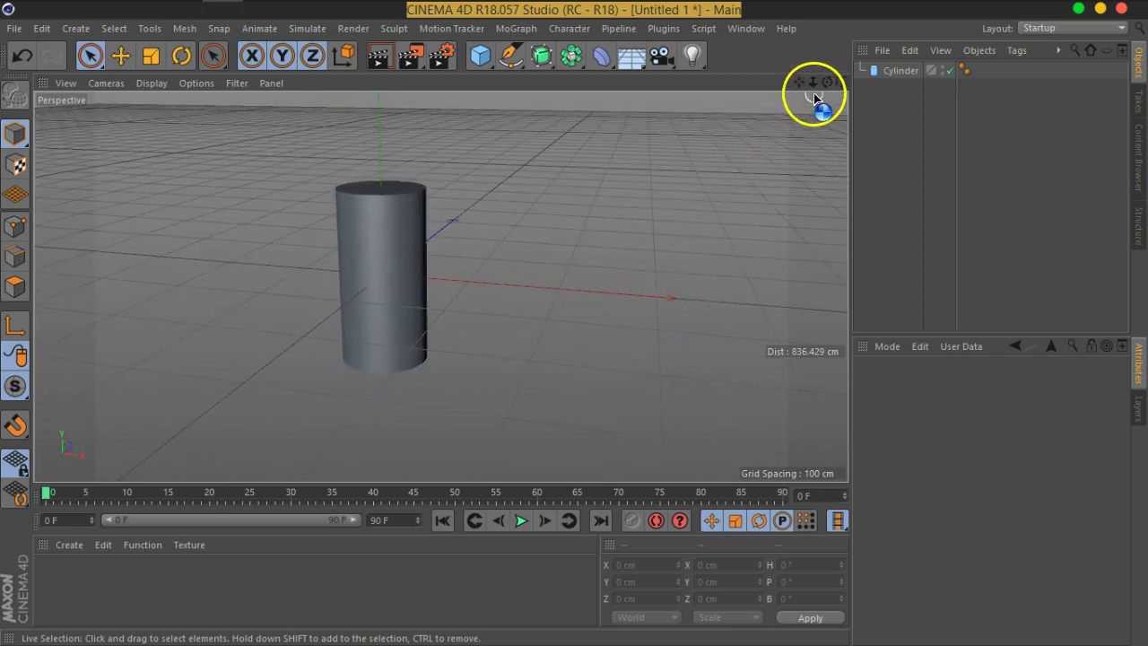
mouse_move(813, 89)
mouse_down()
mouse_move(786, 95)
mouse_move(820, 98)
mouse_move(786, 102)
mouse_up()
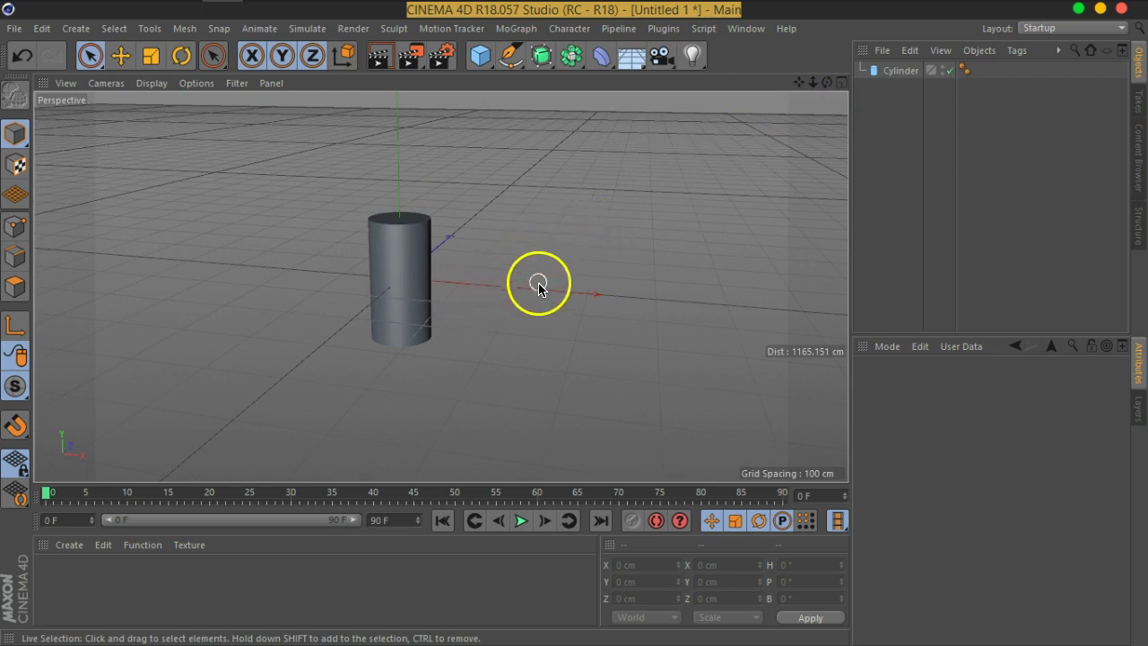
- Toggle between the four-view and single Perspective layouts, ending on the single Perspective view
middle_click(472, 285)
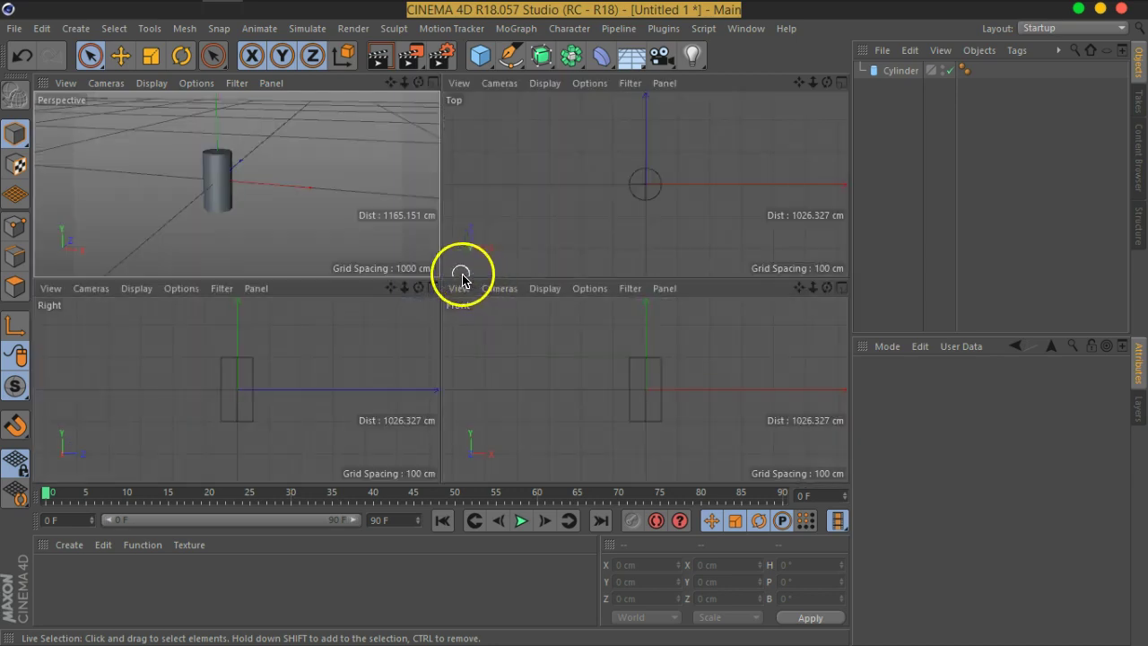
middle_click(322, 222)
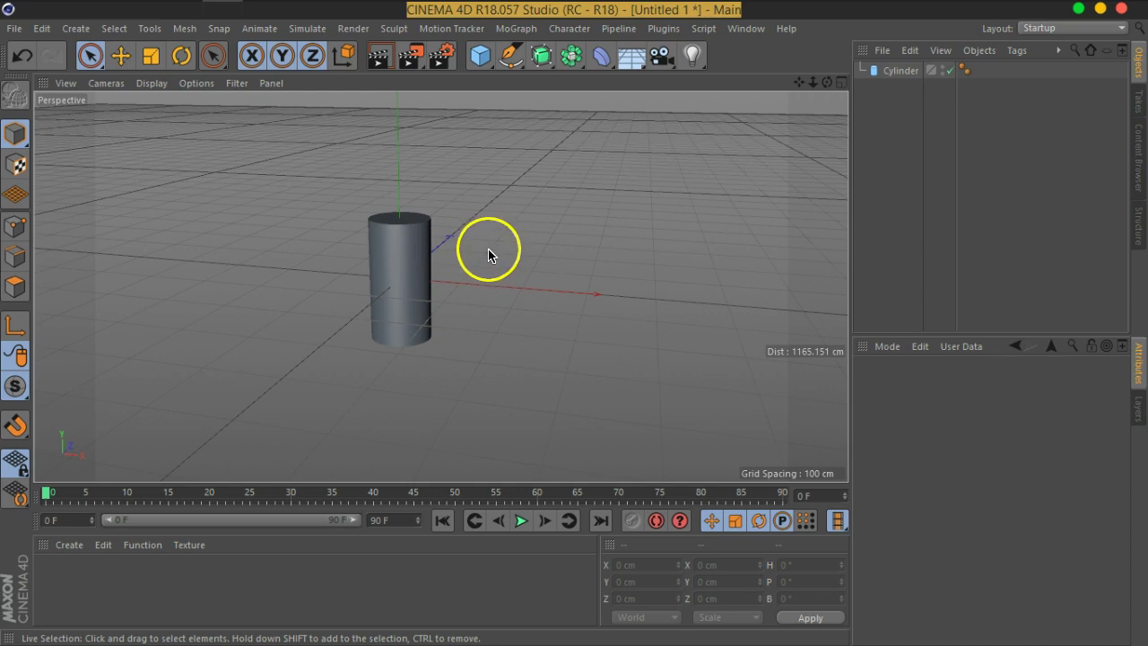
middle_click(501, 247)
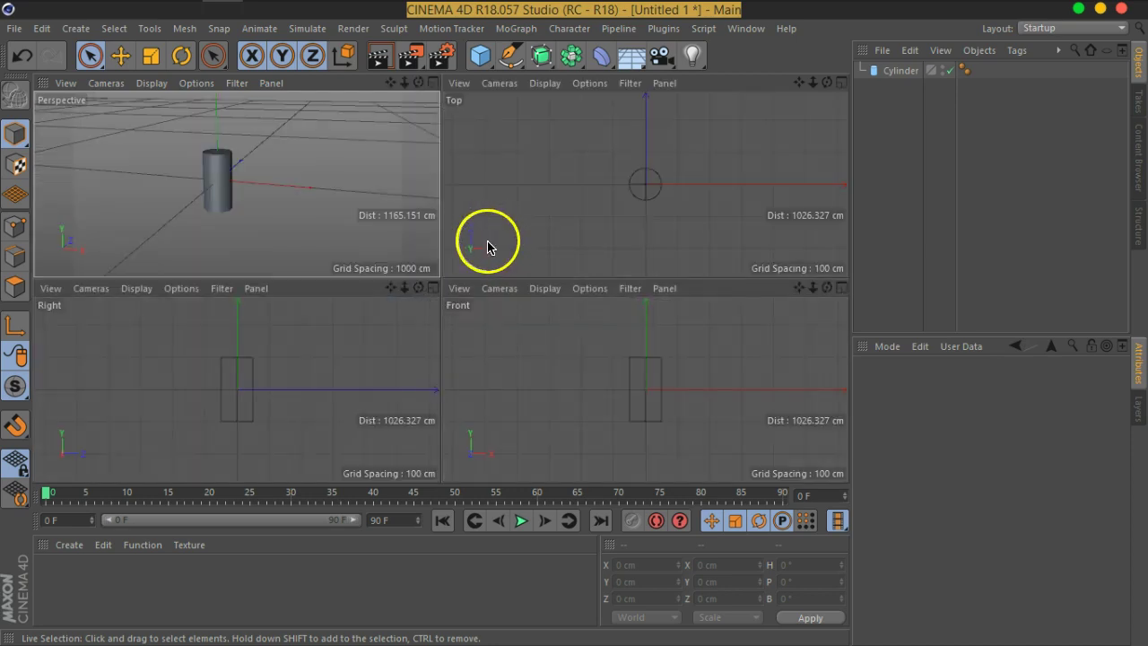
click(345, 227)
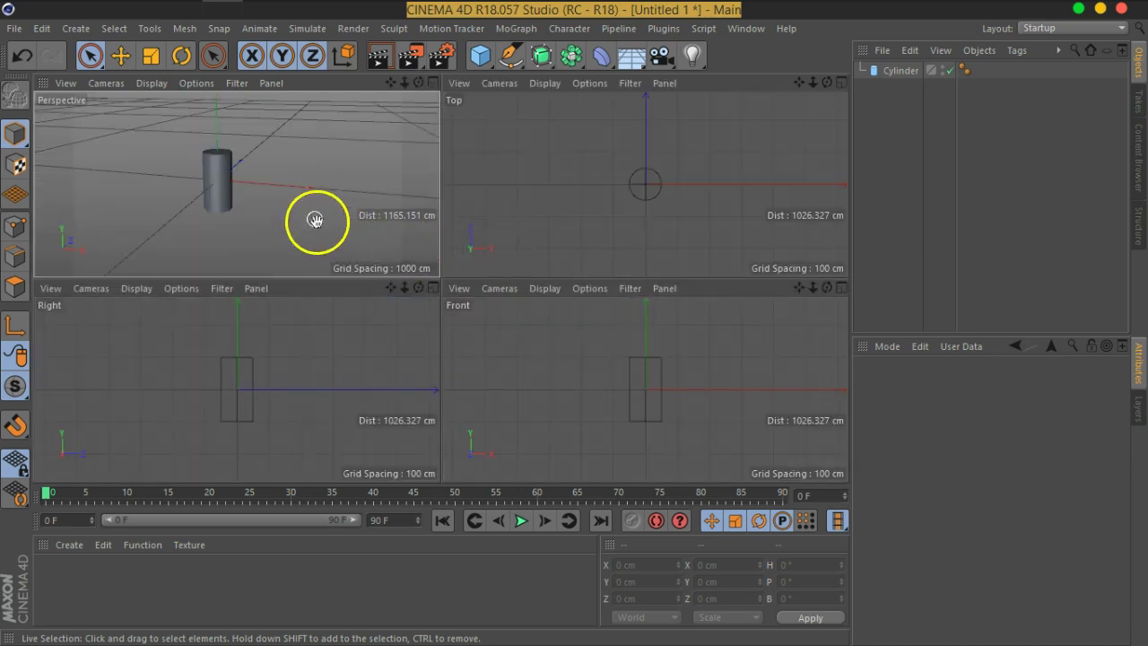
click(255, 162)
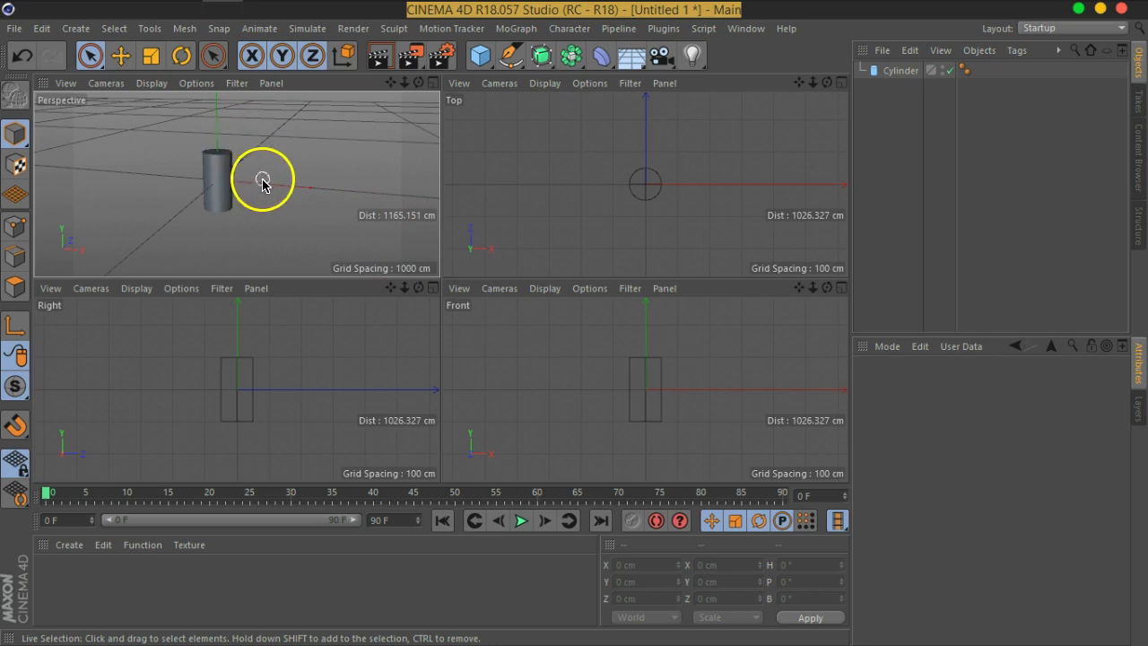
middle_click(262, 182)
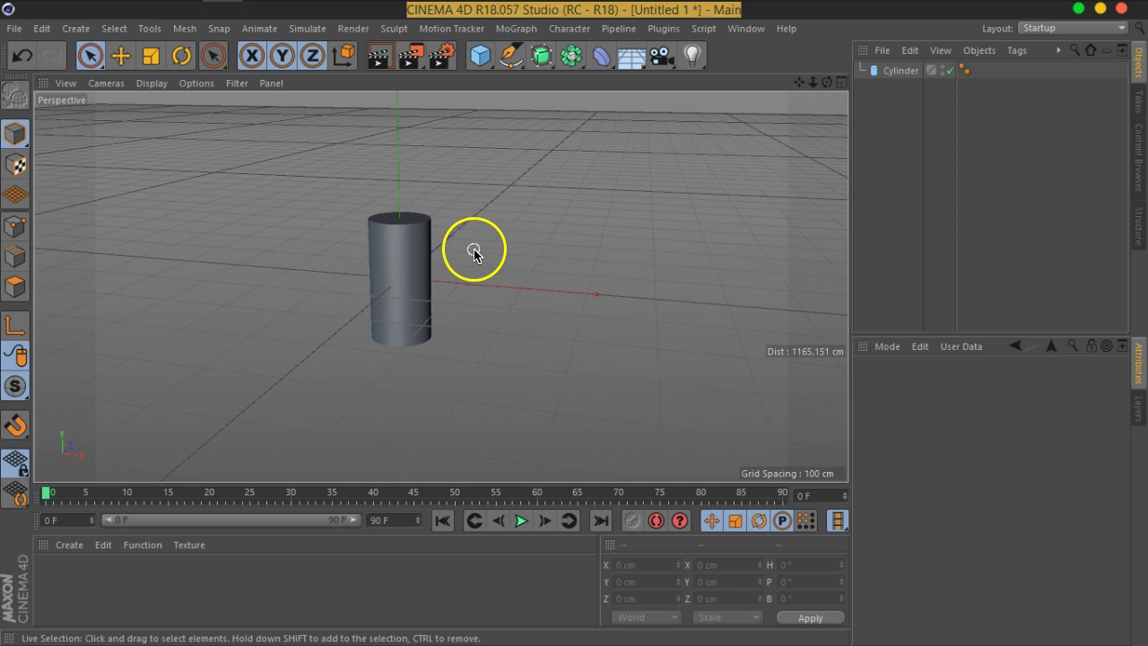
- Browse the menu bar and open the Window menu listing the managers
click(14, 34)
click(769, 34)
click(769, 34)
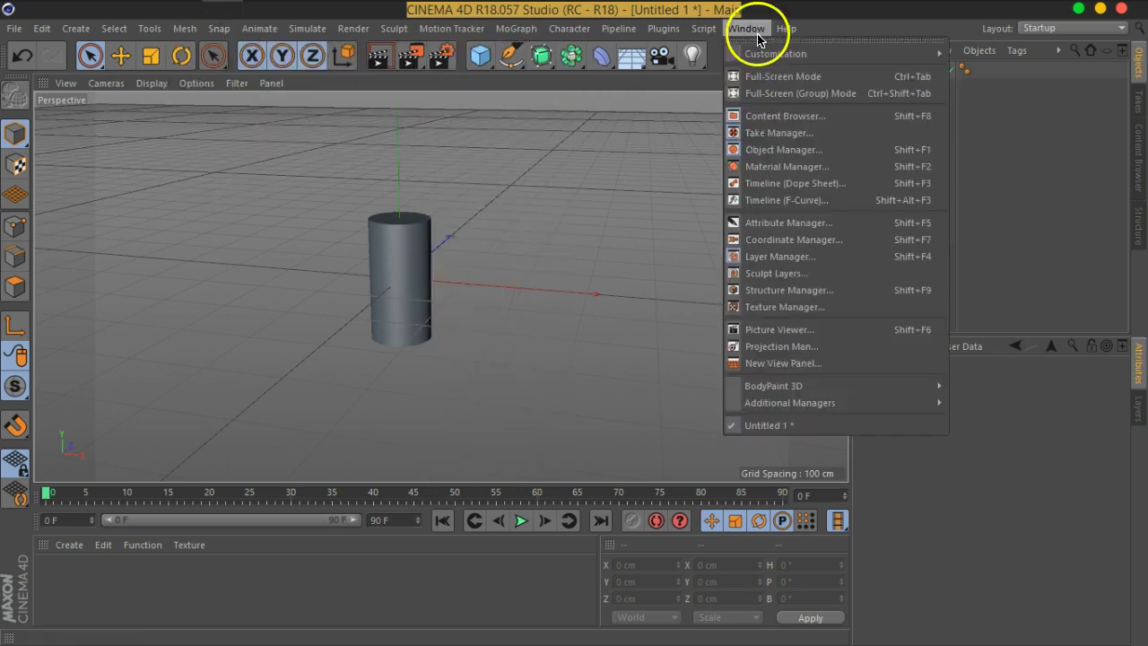
- Close the Window menu and activate Live Selection, showing its Radius 7 options
click(664, 87)
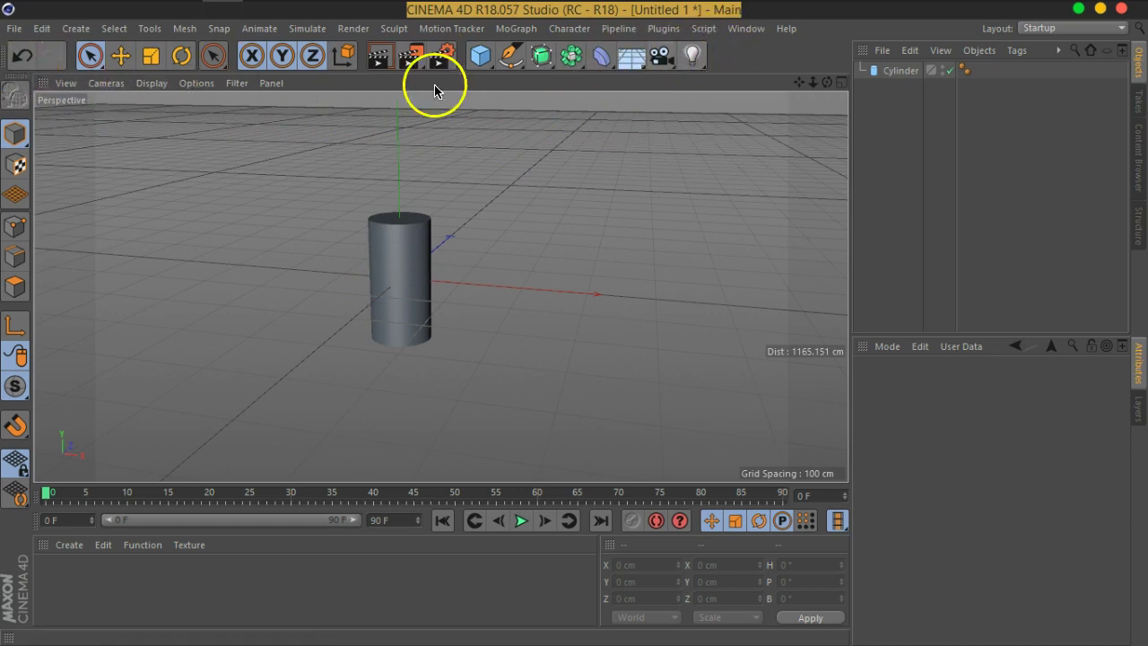
click(93, 59)
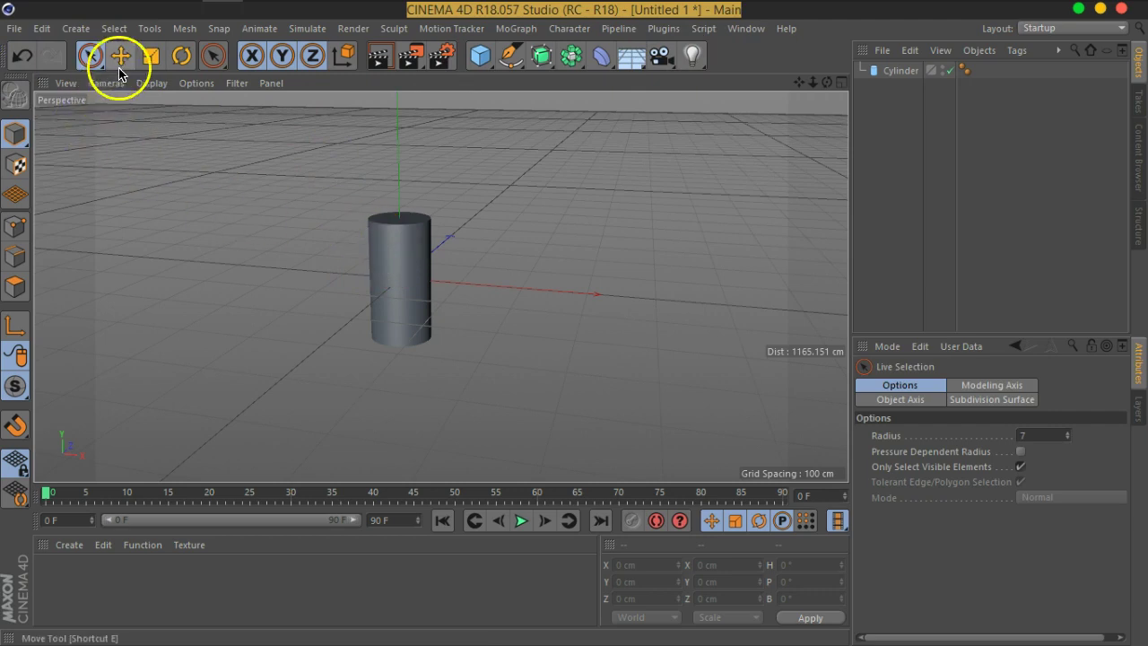
- Activate the Move tool, select the cylinder, orbit to a new angle, then deselect it
click(121, 57)
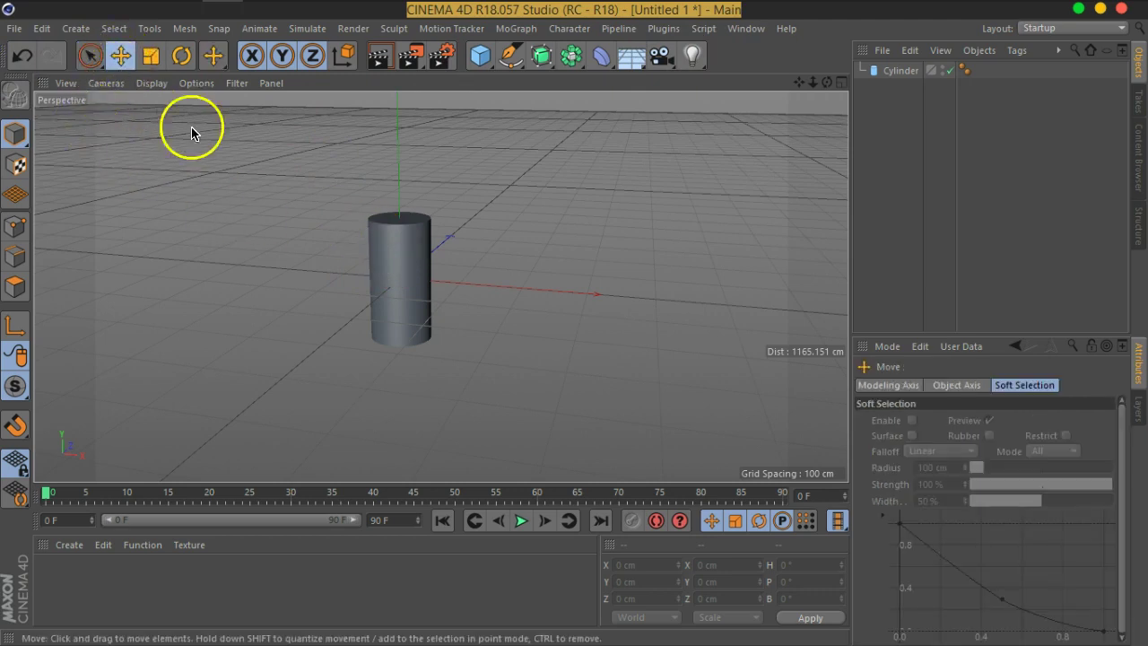
click(387, 255)
mouse_move(525, 266)
alt+mouse_down()
mouse_move(578, 253)
mouse_move(523, 277)
alt+mouse_up()
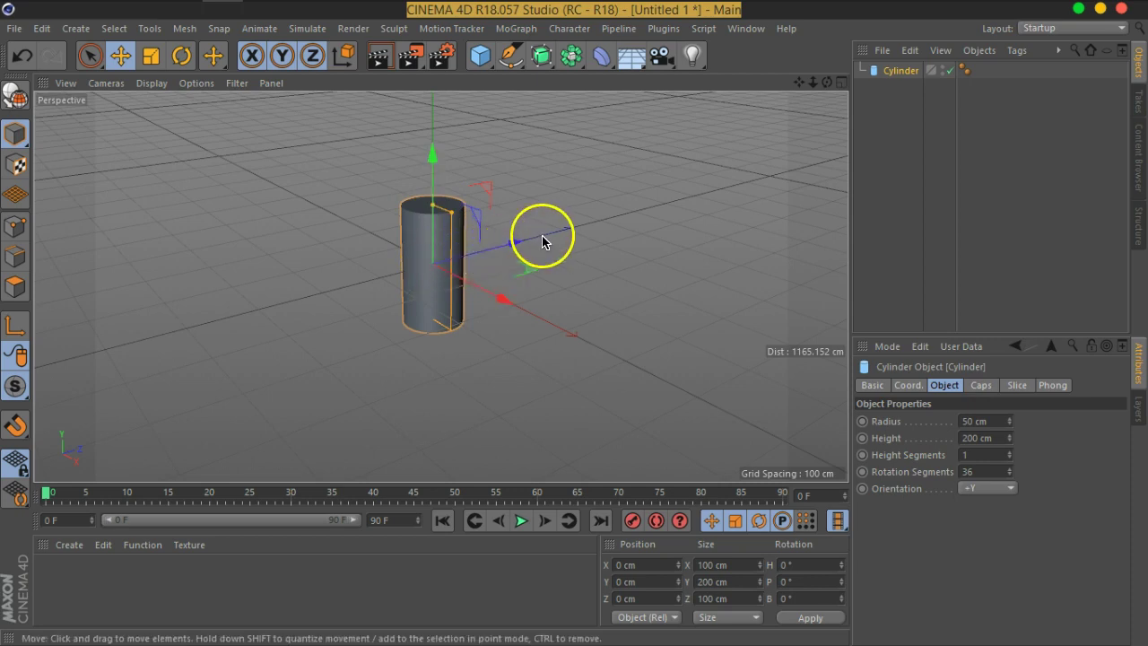
scroll(421, 328, up, 2)
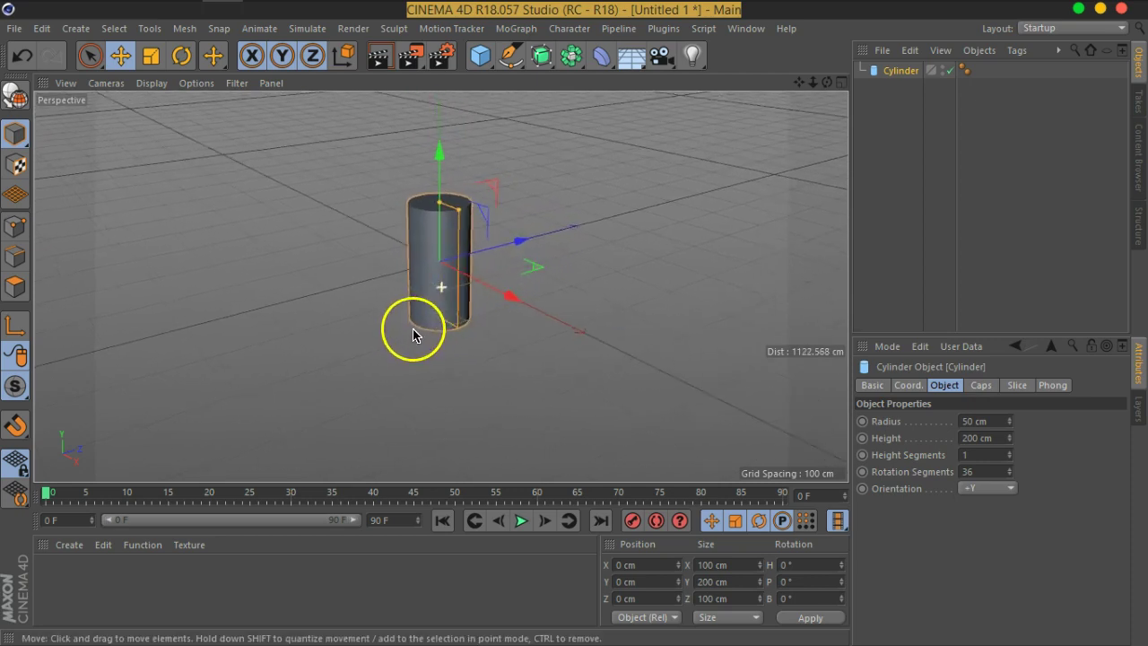
mouse_move(436, 331)
alt+mouse_down()
mouse_move(476, 335)
mouse_move(618, 293)
alt+mouse_up()
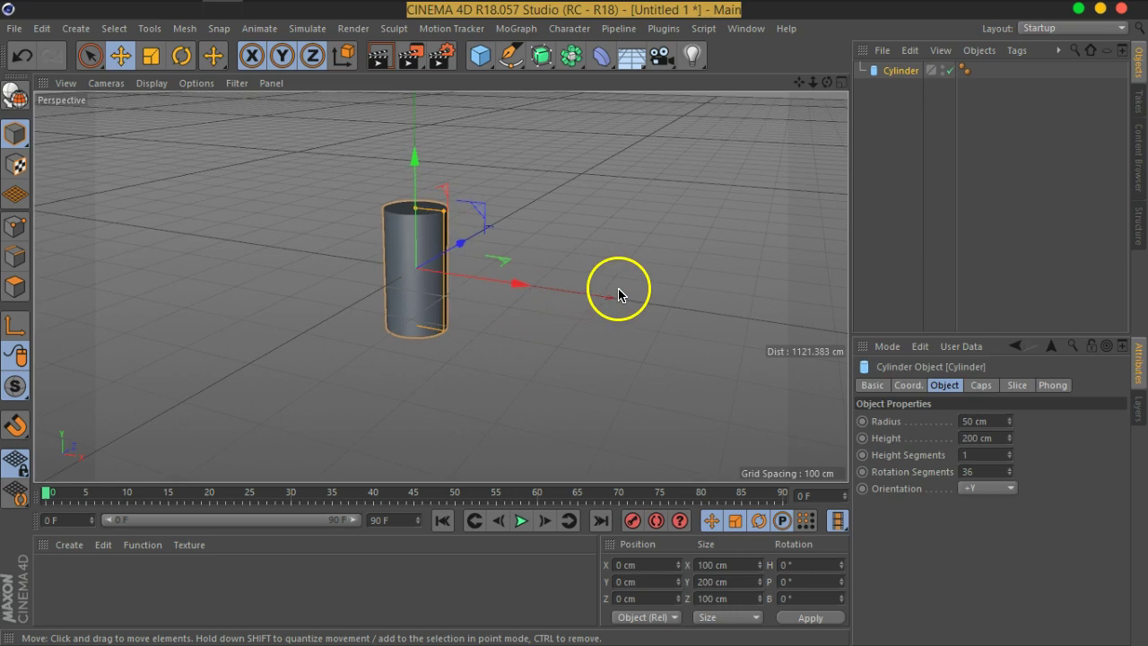
click(618, 292)
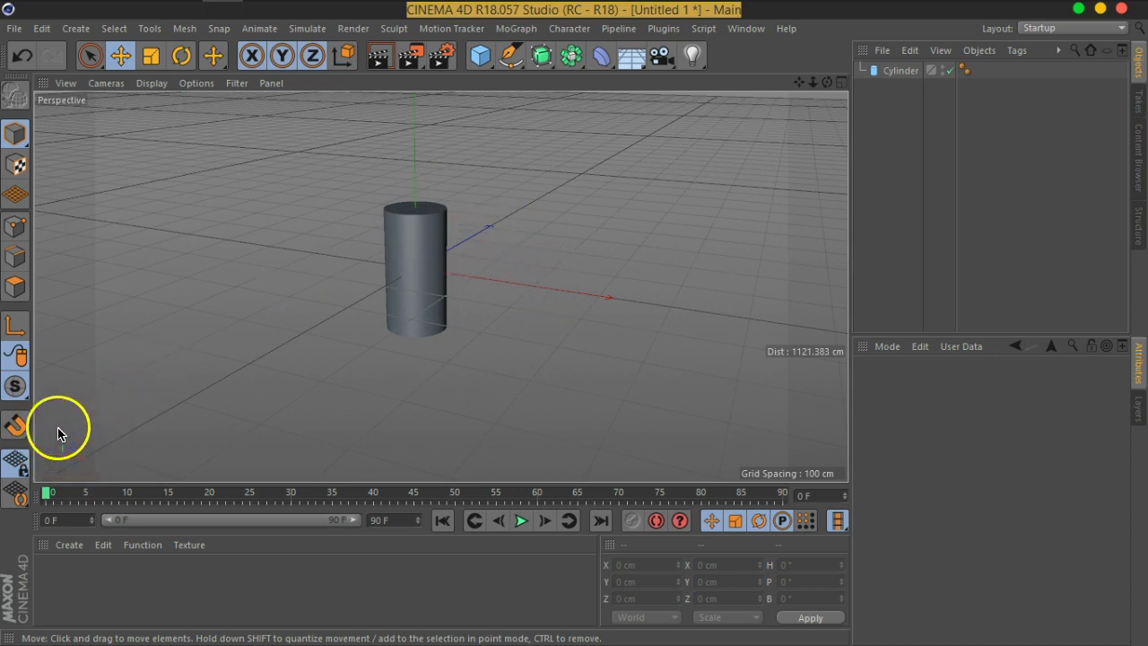
- Drag the cylinder along X and Y, then set its position to 0, 0, 0 cm
click(430, 244)
ctrl+click(409, 258)
click(409, 267)
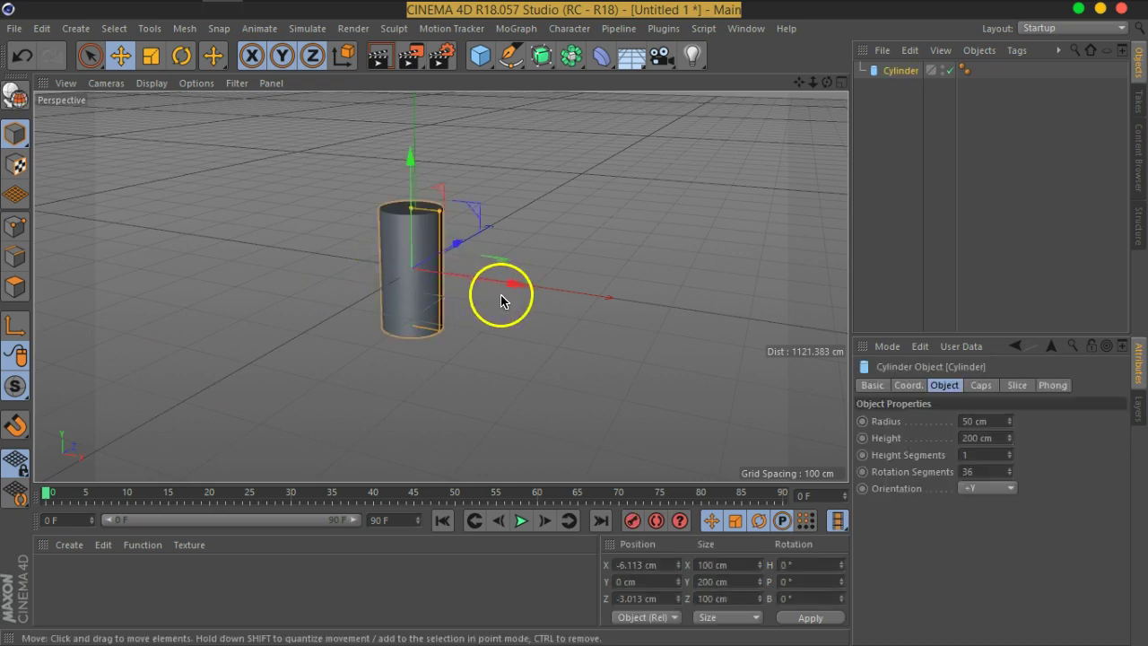
mouse_move(516, 285)
mouse_down()
mouse_move(539, 313)
mouse_move(443, 285)
mouse_up()
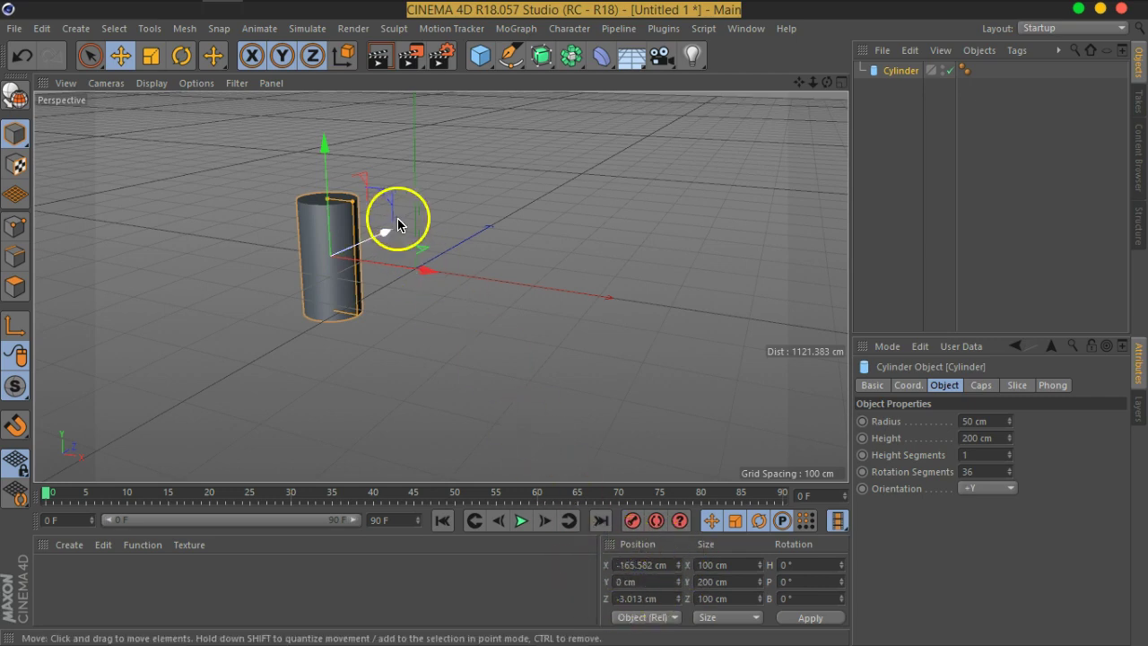
mouse_move(421, 271)
mouse_down()
mouse_move(633, 313)
mouse_move(417, 266)
mouse_move(589, 302)
mouse_move(489, 278)
mouse_move(328, 325)
mouse_move(512, 248)
mouse_up()
drag(467, 170, 551, 308)
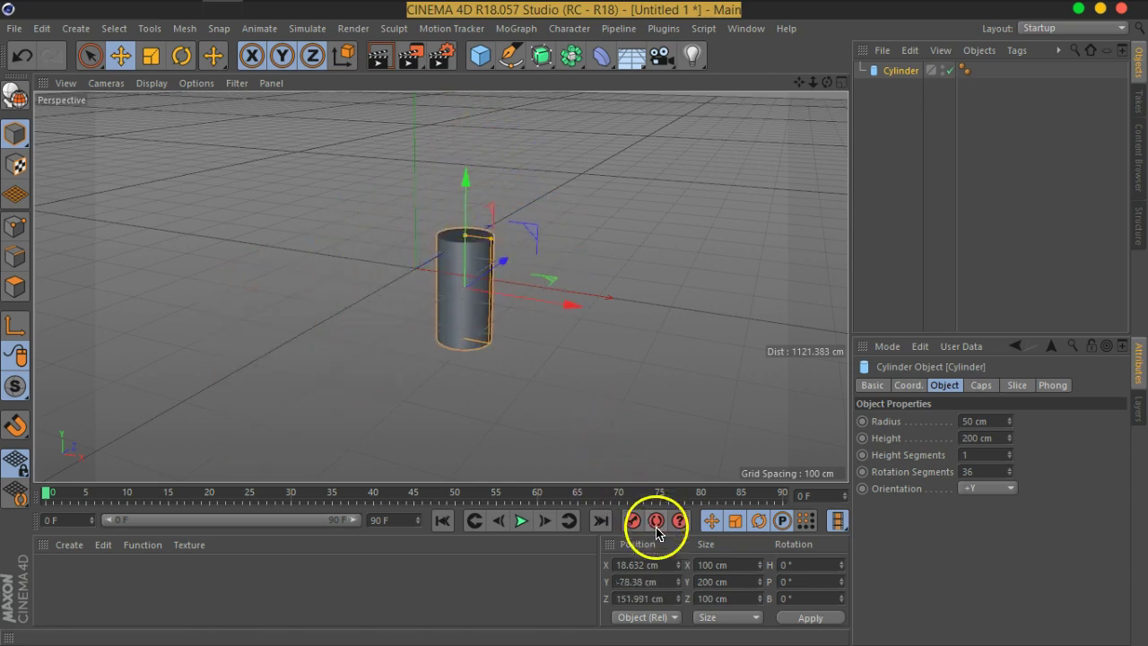
click(663, 563)
text(0)
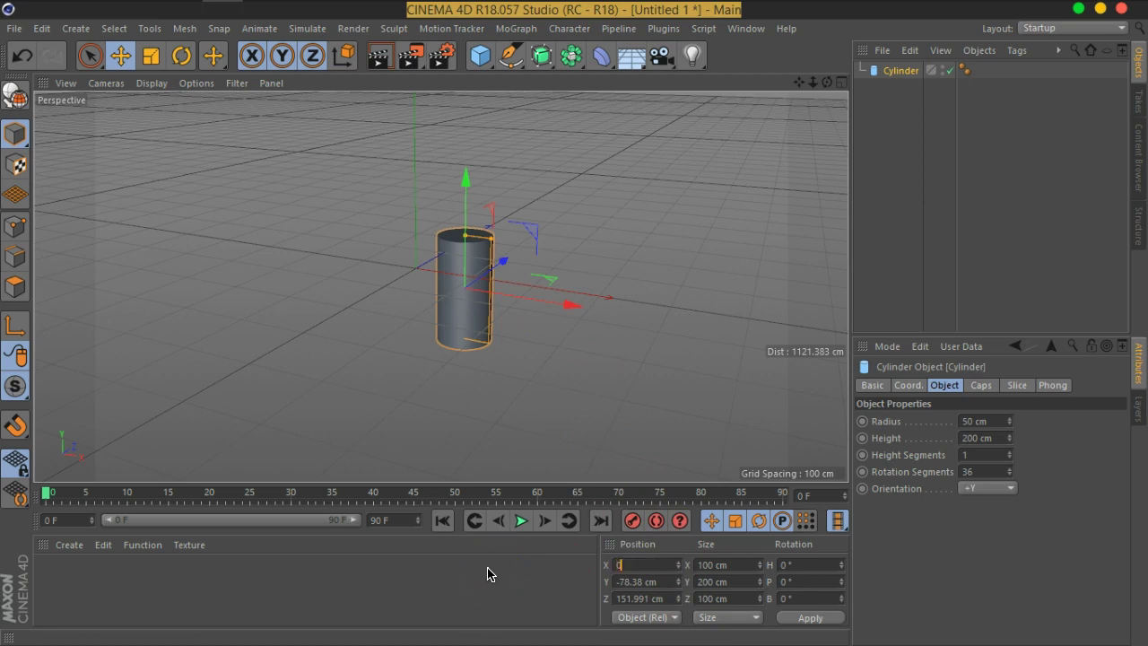
key(Return)
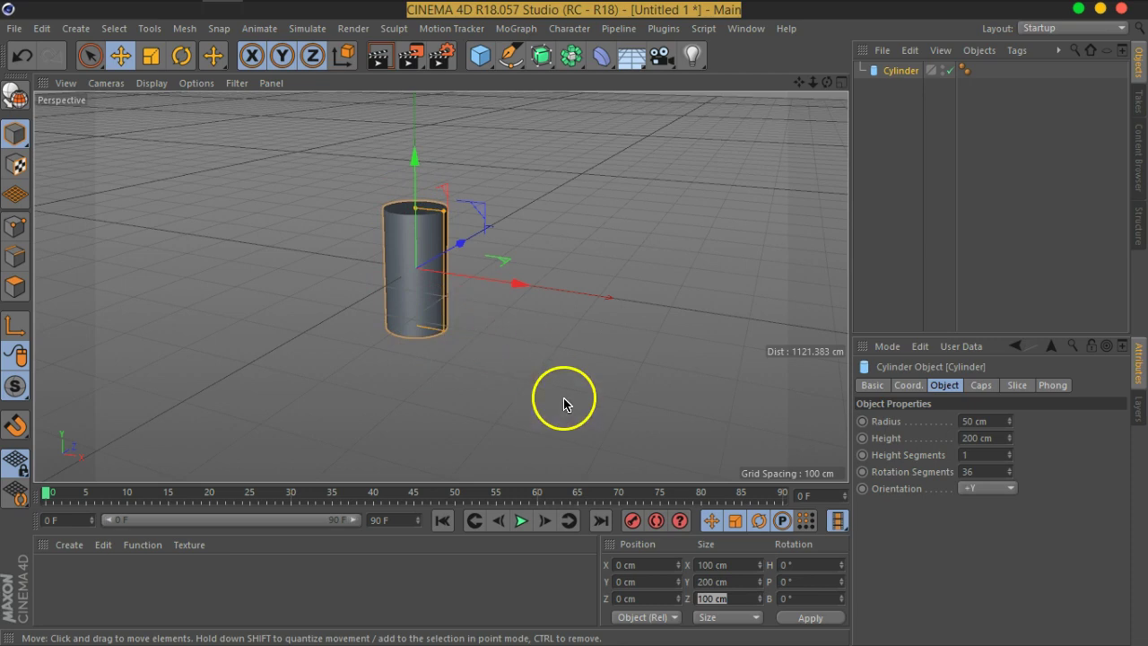
- Widen the cylinder with its radius handle and bring up its Coord. tab
click(445, 217)
drag(444, 216, 475, 215)
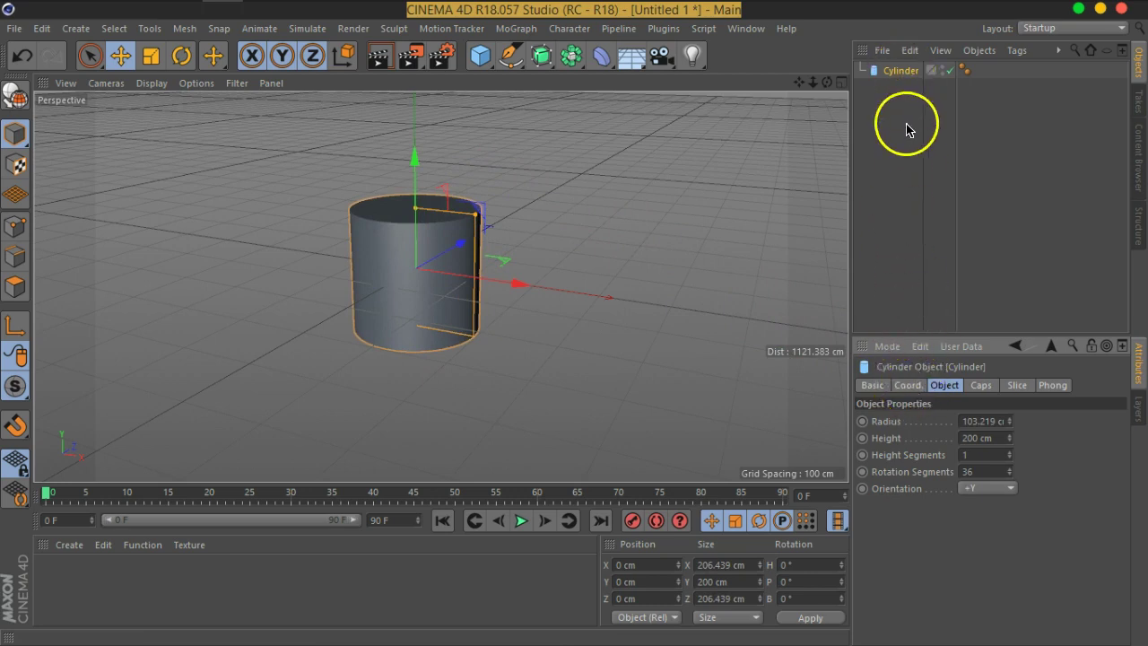
click(876, 390)
click(907, 385)
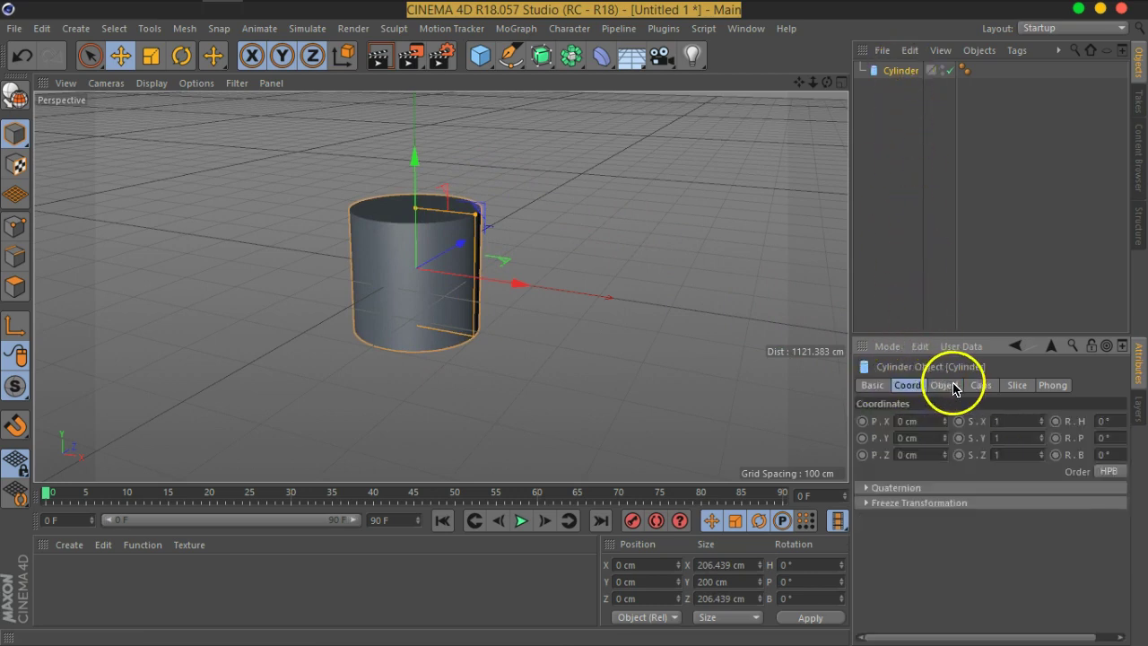
click(942, 385)
click(912, 388)
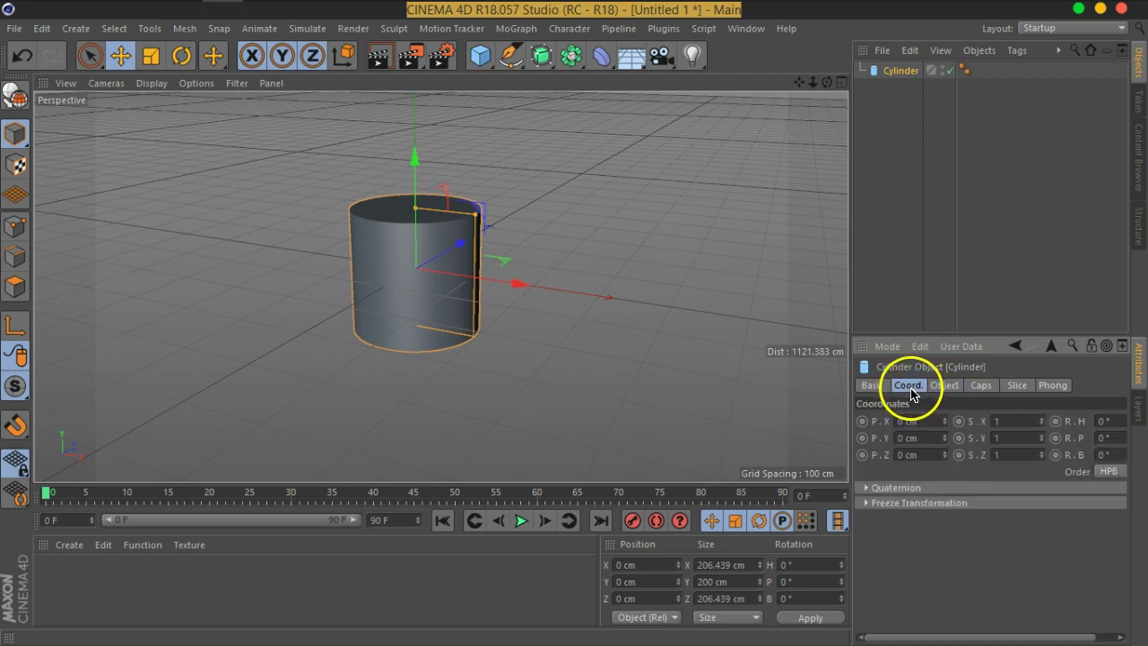
- Adjust the radius to about 188.681 cm across and drag S.X up to 1.31
click(988, 421)
click(994, 439)
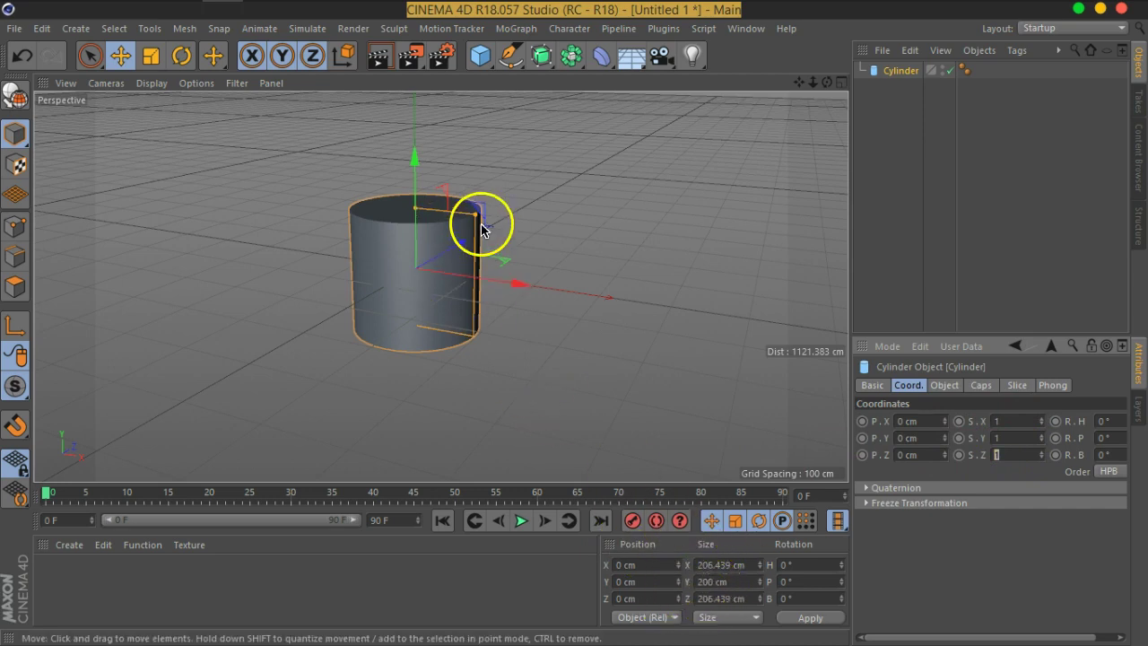
mouse_move(474, 212)
mouse_down()
mouse_move(430, 209)
mouse_move(487, 223)
mouse_move(430, 225)
mouse_move(480, 235)
mouse_up()
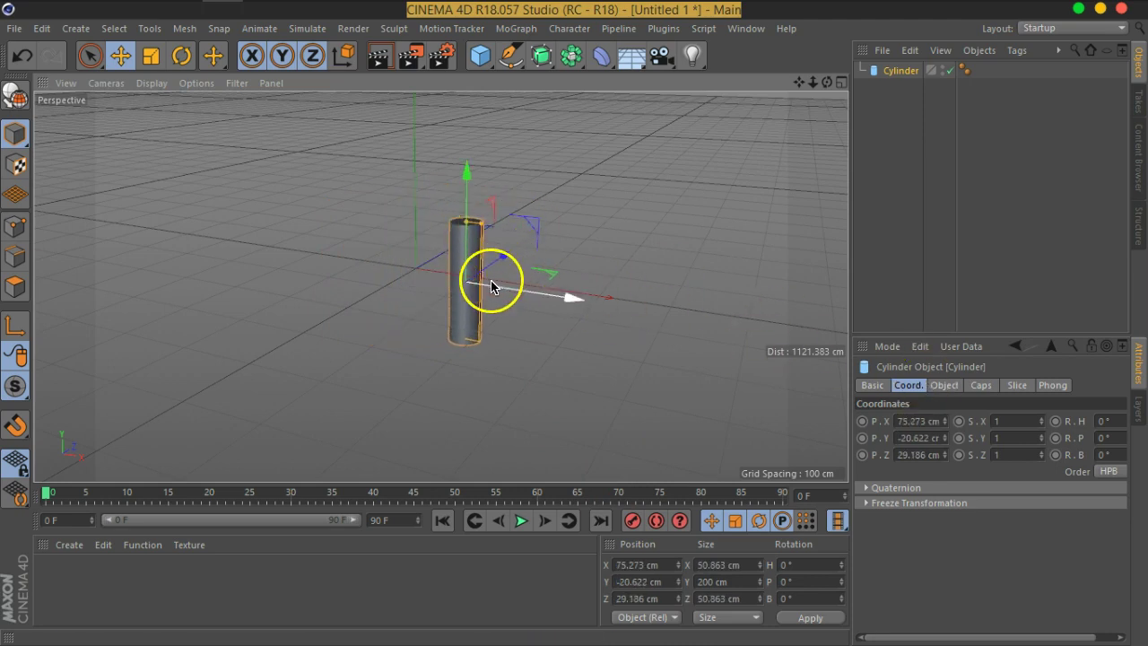
mouse_move(483, 228)
mouse_down()
mouse_move(538, 241)
mouse_move(503, 230)
mouse_move(515, 225)
mouse_up()
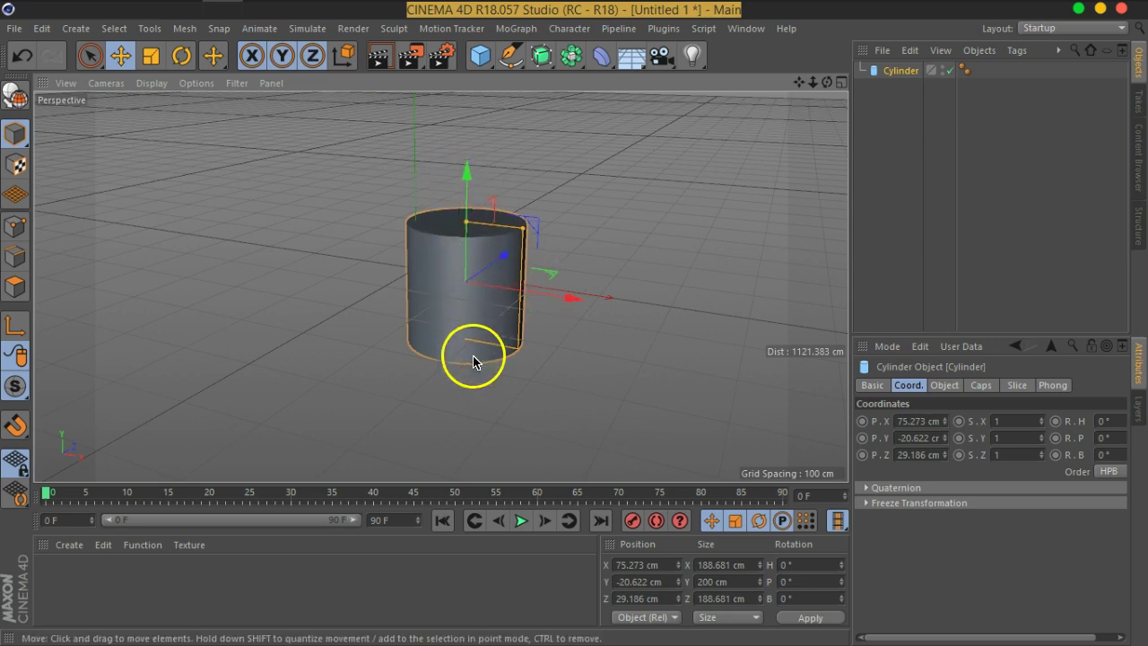
mouse_move(1041, 422)
mouse_down()
mouse_move(1040, 400)
mouse_move(1037, 436)
mouse_up()
- Scale the cylinder up to 225 × 265 × 250 cm, then select the Size X field
click(150, 59)
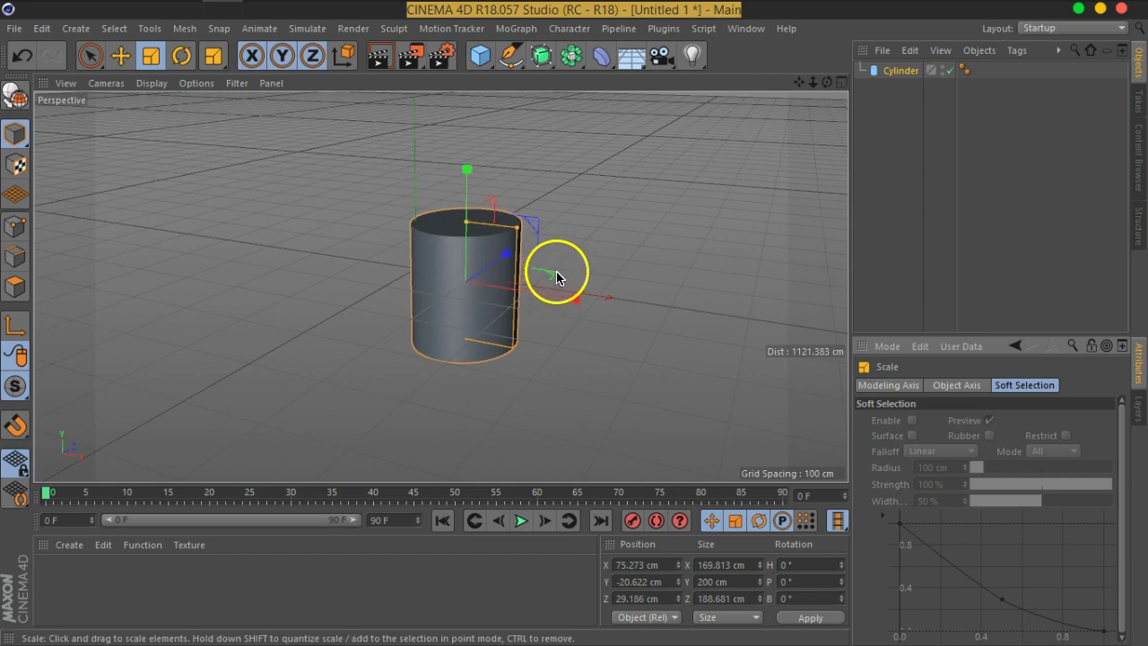
mouse_move(552, 280)
mouse_down()
mouse_move(377, 330)
mouse_move(628, 257)
mouse_move(751, 200)
mouse_up()
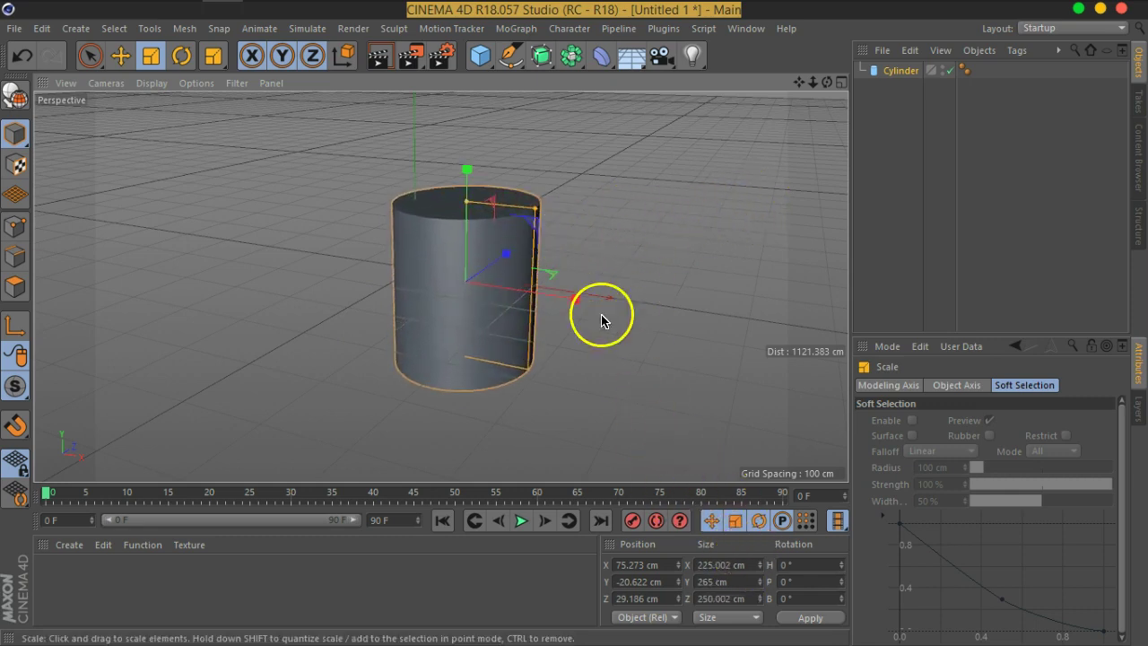
drag(749, 565, 690, 563)
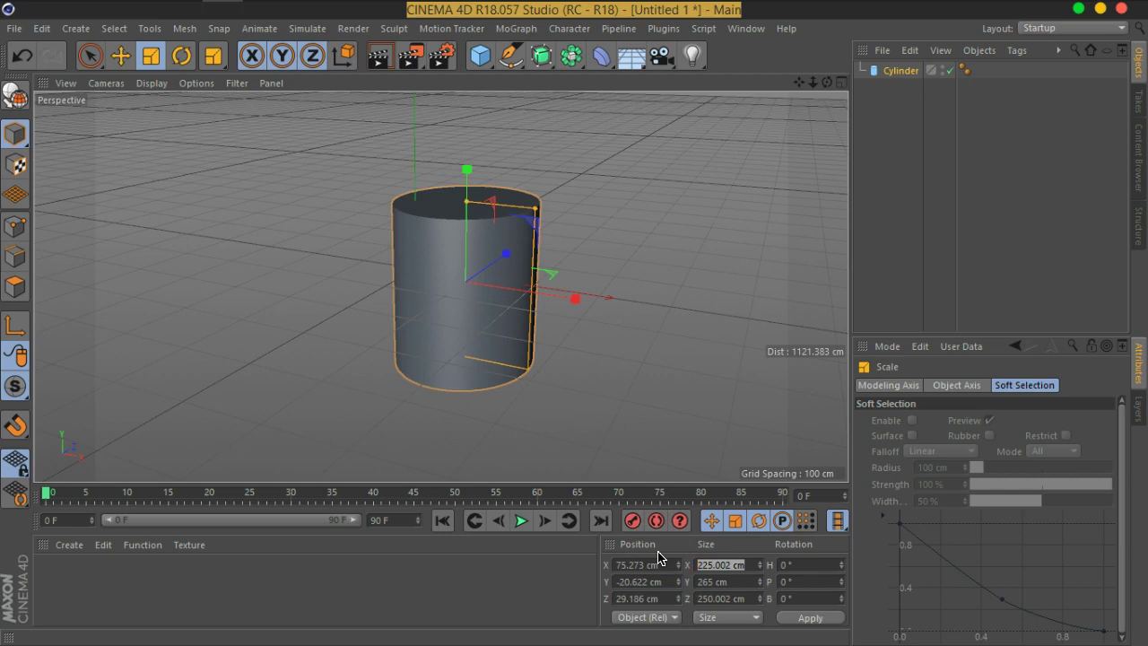
- Leave the cylinder's Size X value unchanged, then click empty Object Manager space to deselect it
click(738, 563)
drag(738, 563, 684, 575)
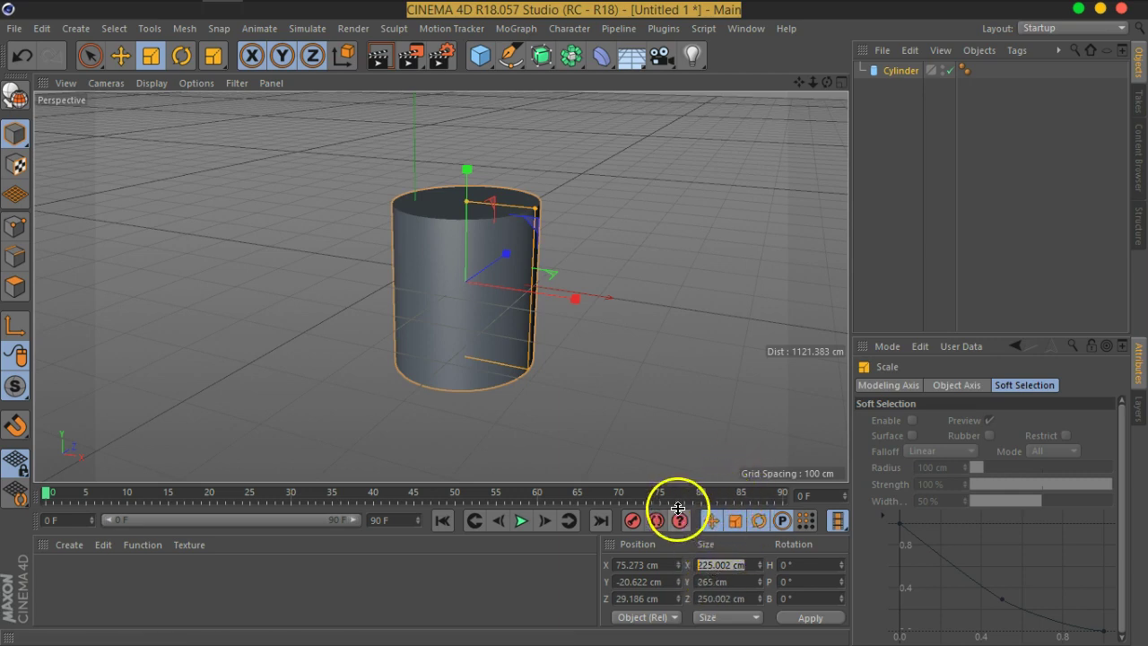
click(899, 187)
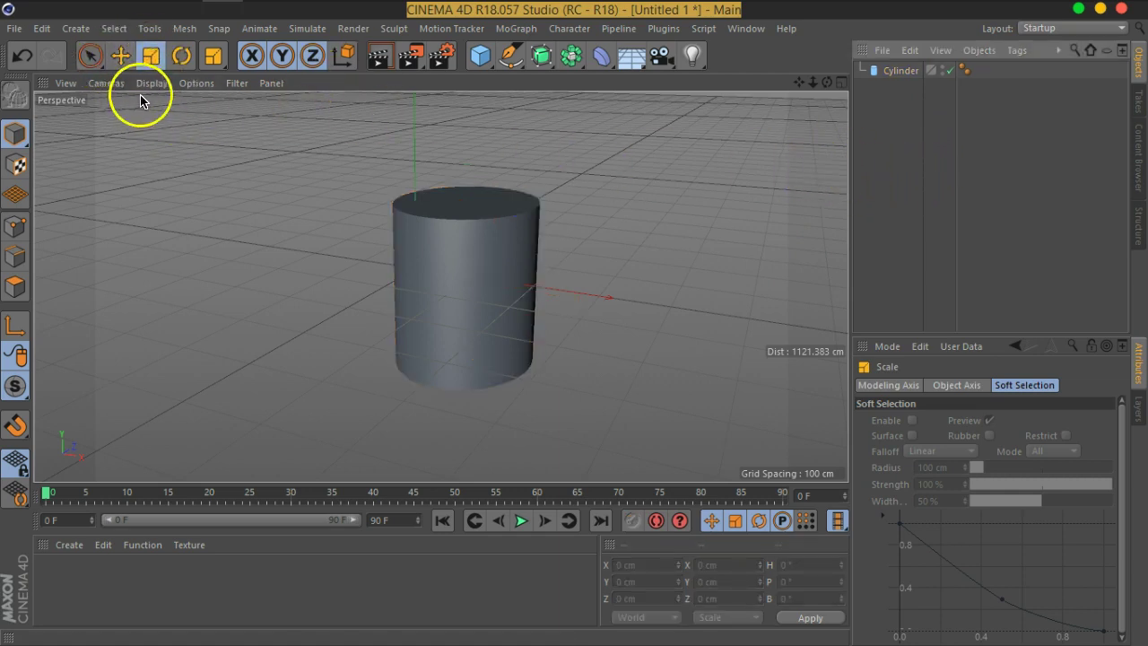
- Rotate the cylinder with the gizmo rings to H −18.233°, P 27.454°, B 67.201°
click(181, 56)
click(444, 287)
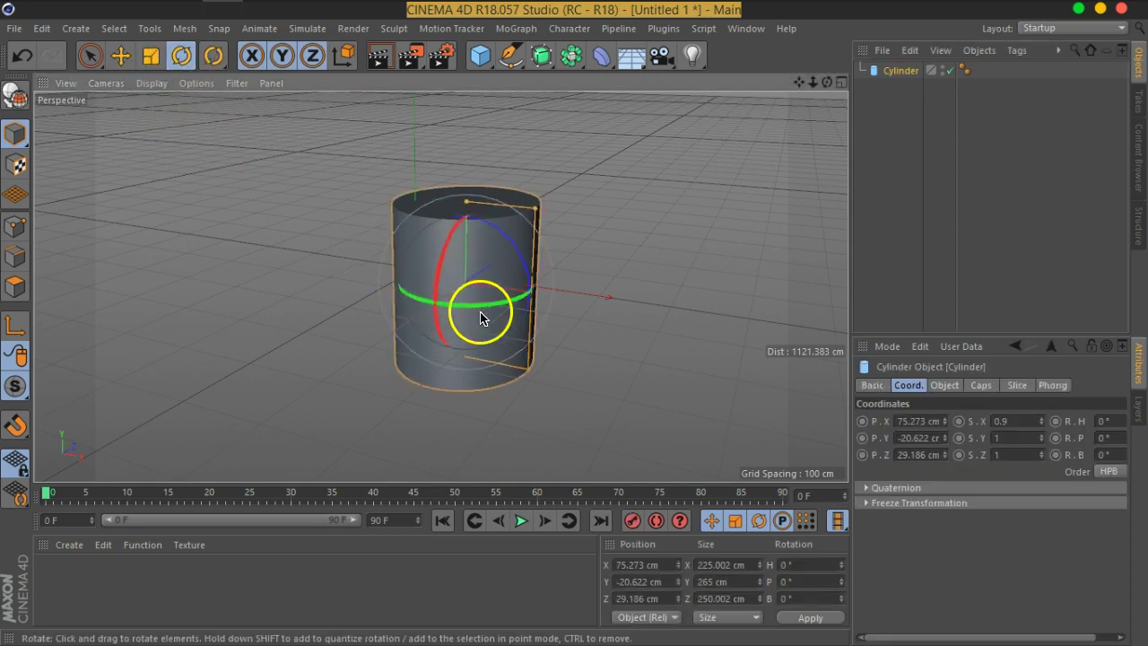
drag(487, 307, 512, 299)
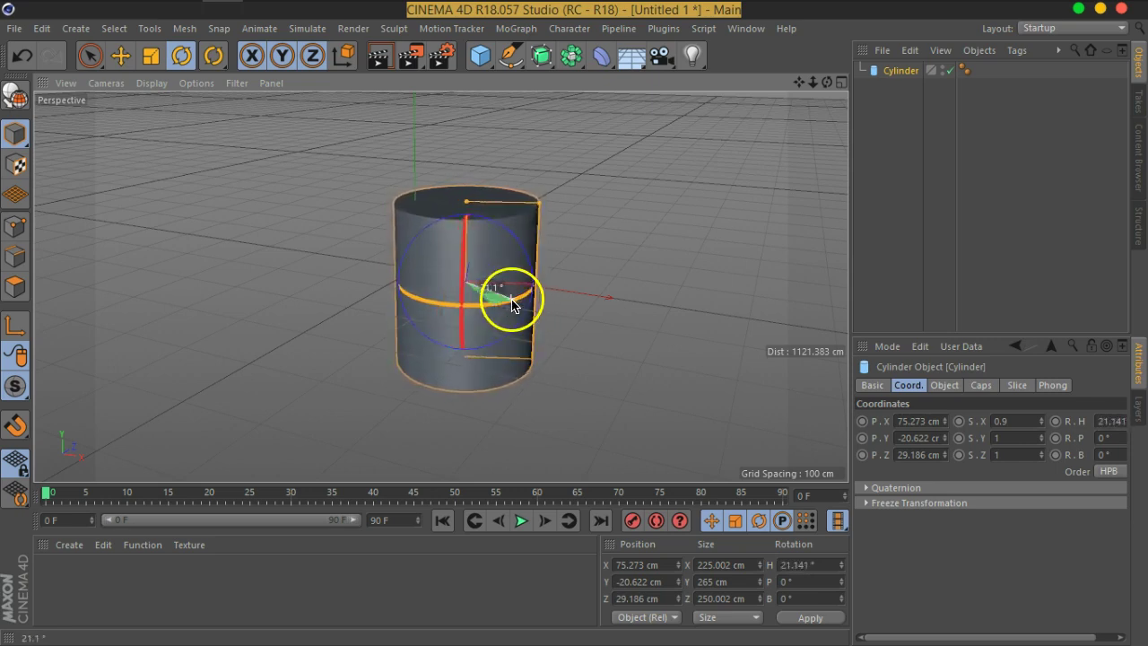
mouse_move(456, 264)
mouse_down()
mouse_move(445, 309)
mouse_move(462, 220)
mouse_up()
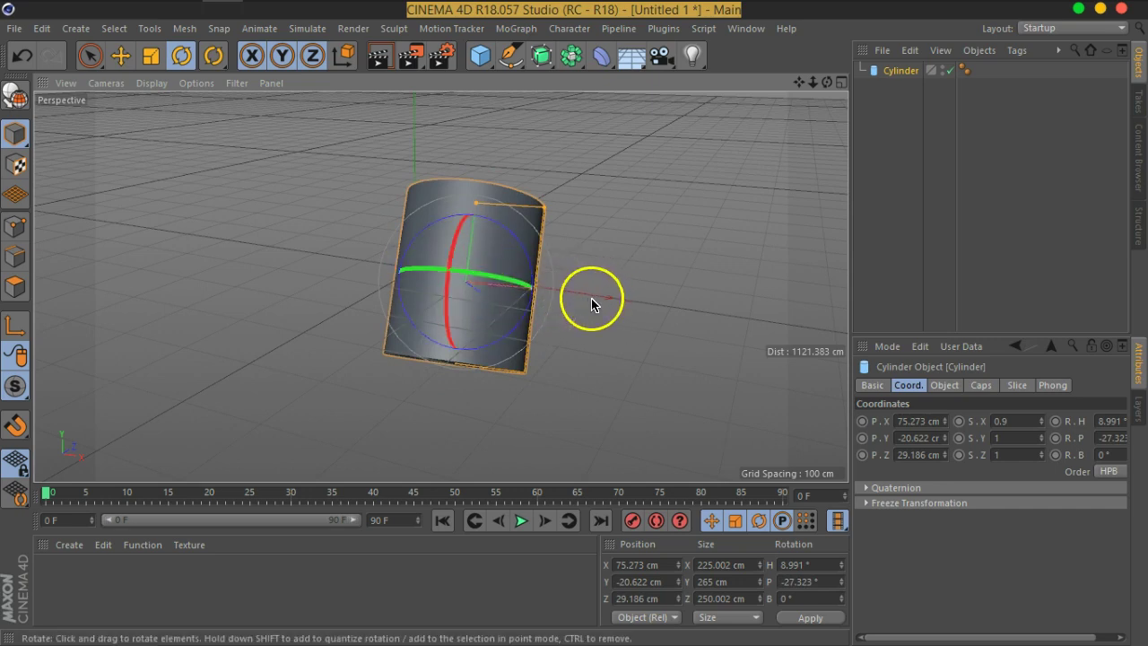
drag(455, 254, 440, 287)
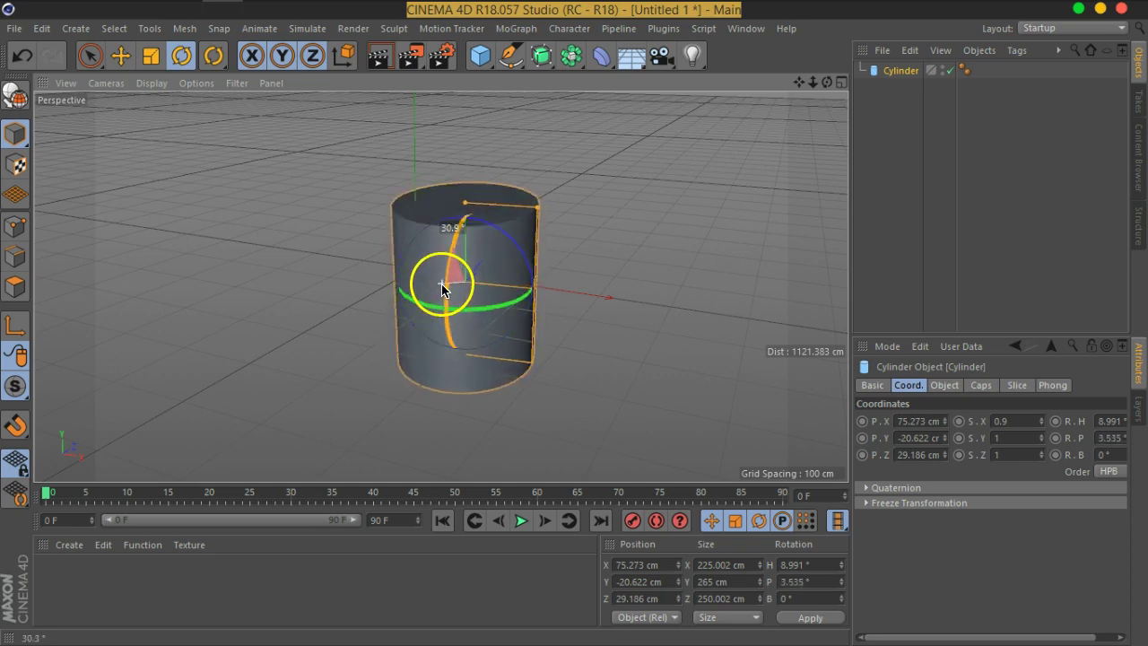
mouse_move(503, 310)
mouse_down()
mouse_move(448, 302)
mouse_move(538, 302)
mouse_move(394, 309)
mouse_up()
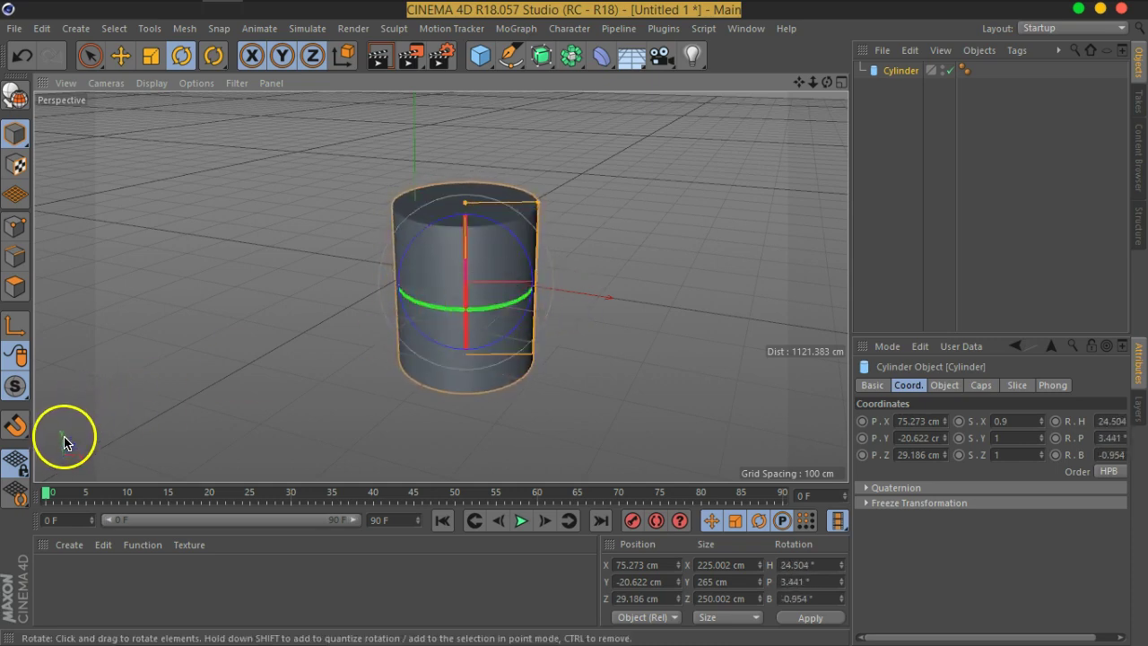
mouse_move(530, 248)
mouse_down()
mouse_move(494, 225)
mouse_move(431, 231)
mouse_move(551, 259)
mouse_move(415, 236)
mouse_move(546, 282)
mouse_move(479, 236)
mouse_move(533, 267)
mouse_up()
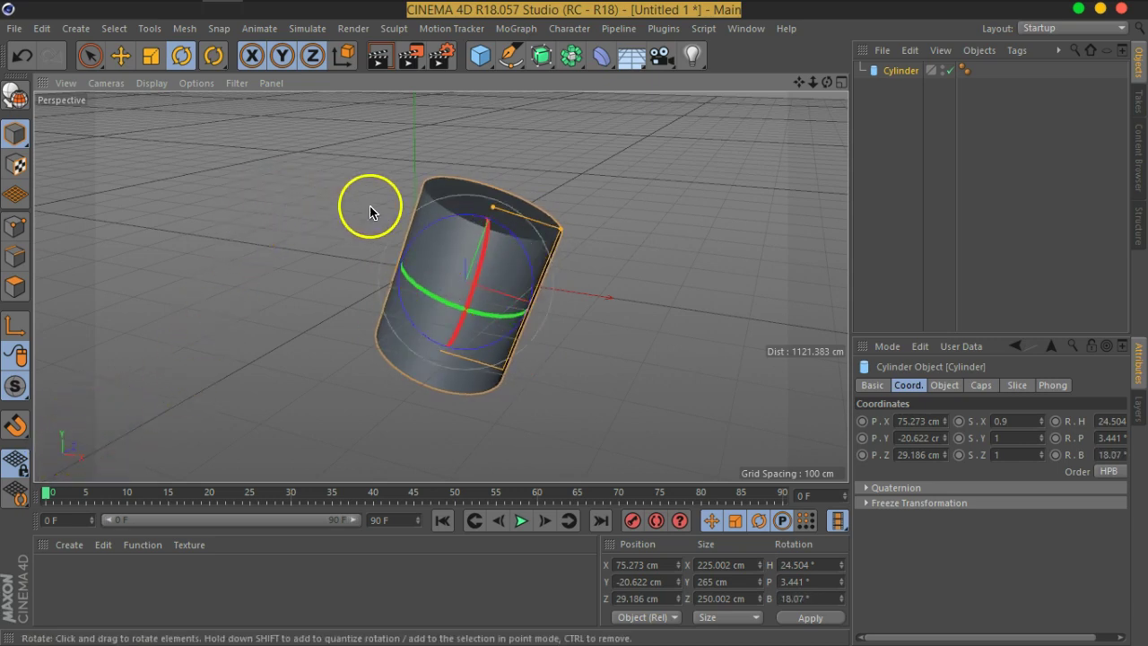
drag(218, 69, 288, 226)
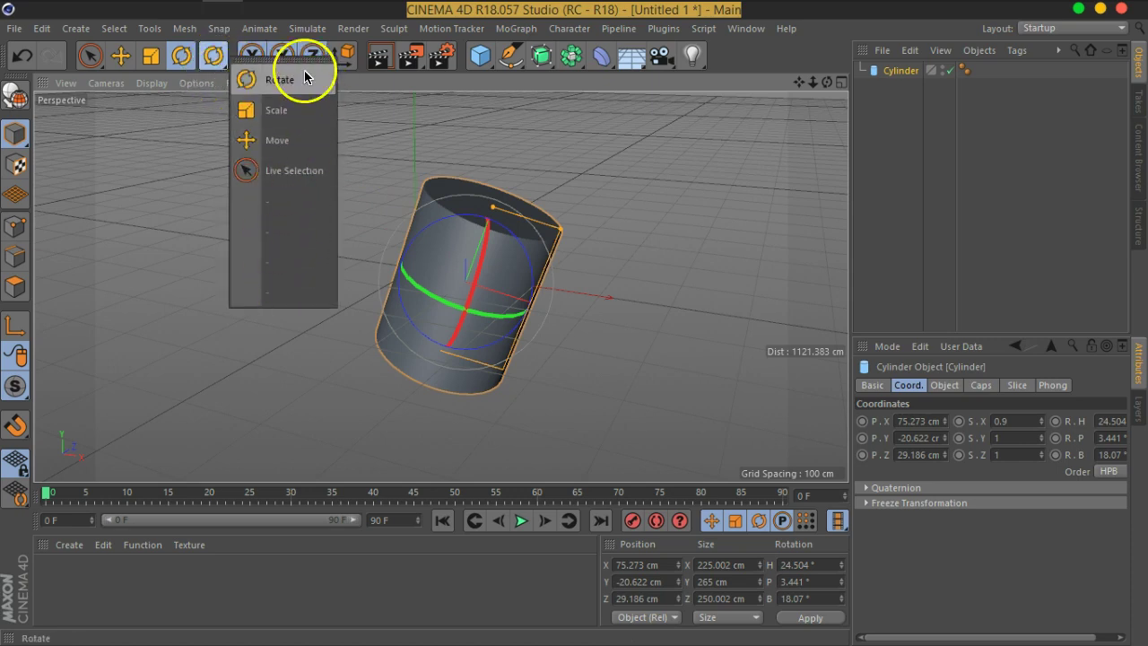
click(426, 257)
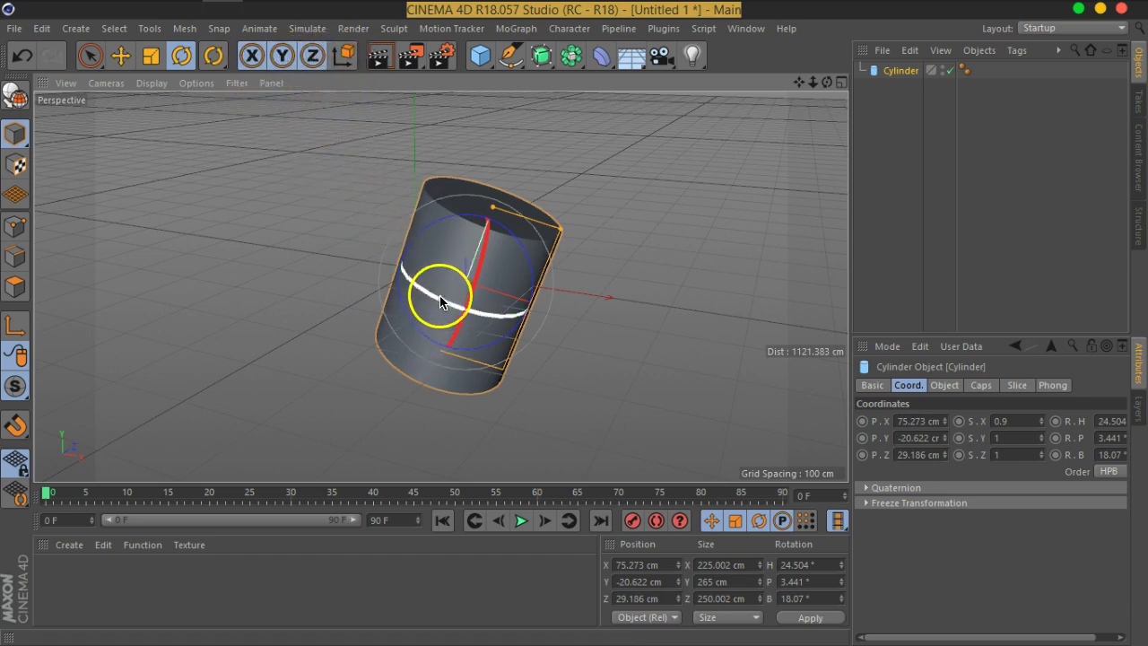
mouse_move(425, 233)
mouse_down()
mouse_move(508, 302)
mouse_move(461, 305)
mouse_move(651, 230)
mouse_move(594, 266)
mouse_move(584, 303)
mouse_up()
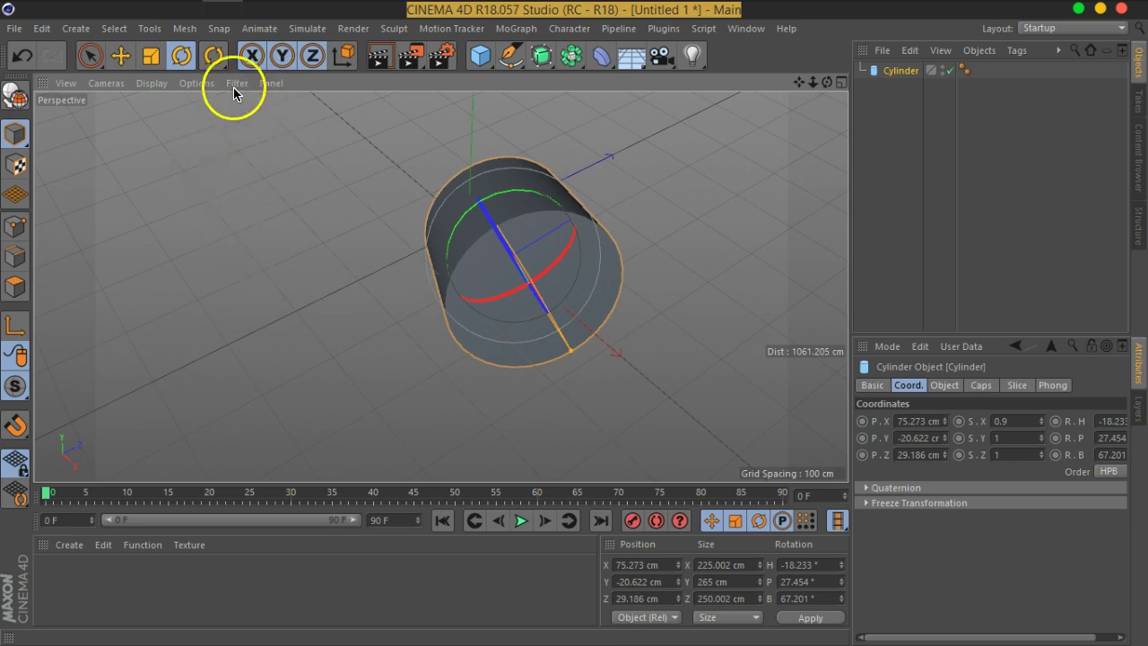
- Switch back to the Move tool and orbit the perspective view around the tilted cylinder
click(120, 55)
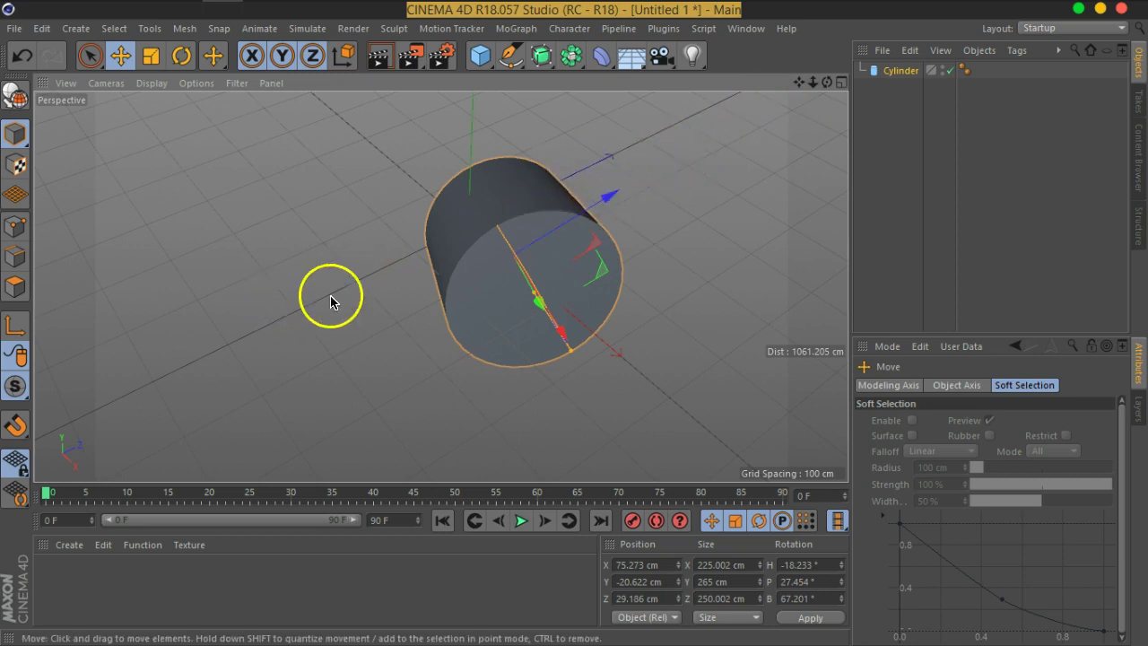
mouse_move(425, 340)
alt+mouse_down()
mouse_move(394, 318)
mouse_move(458, 292)
alt+mouse_up()
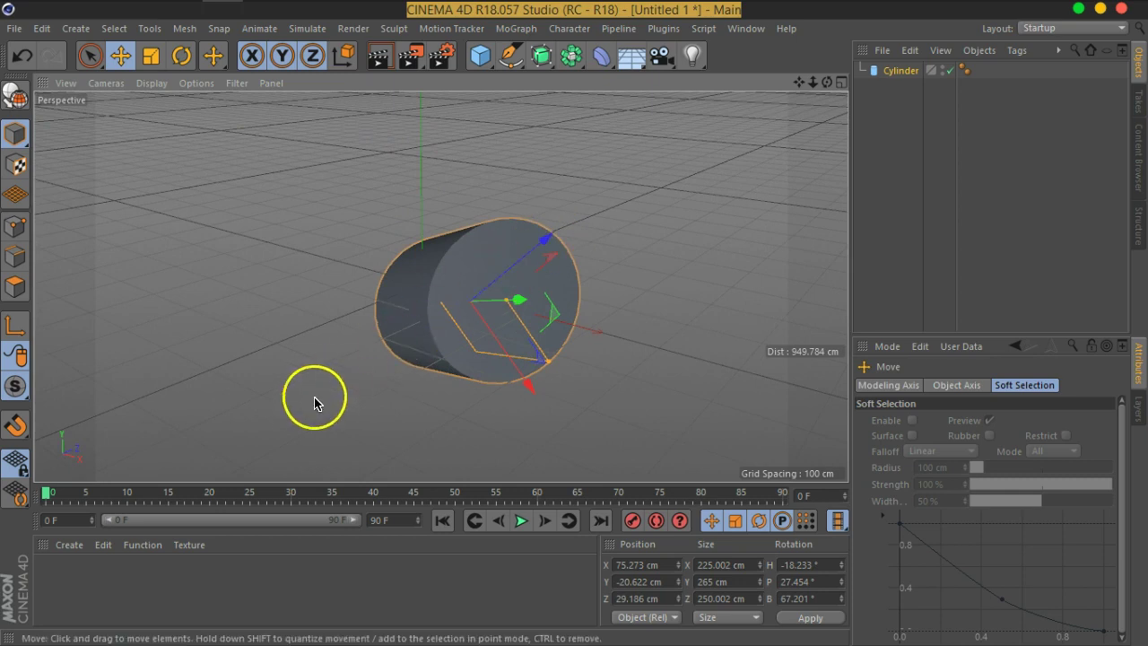
alt+drag(359, 328, 336, 374)
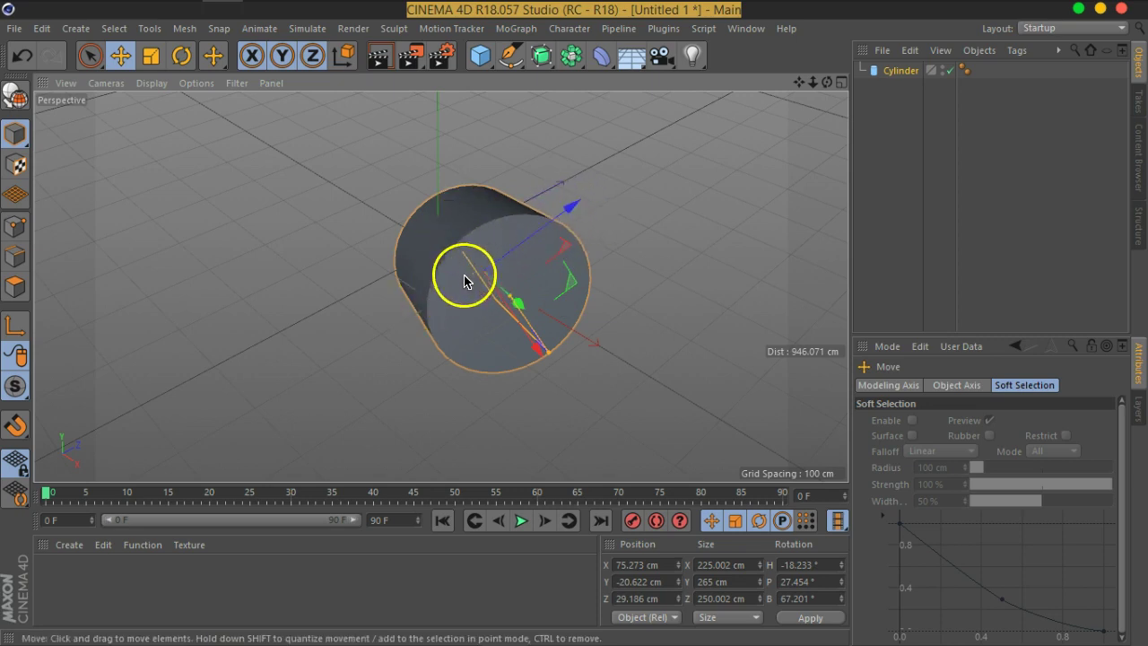
- Roll the cylinder back to a 15.913° bank, then orbit to look down on its top face
click(181, 56)
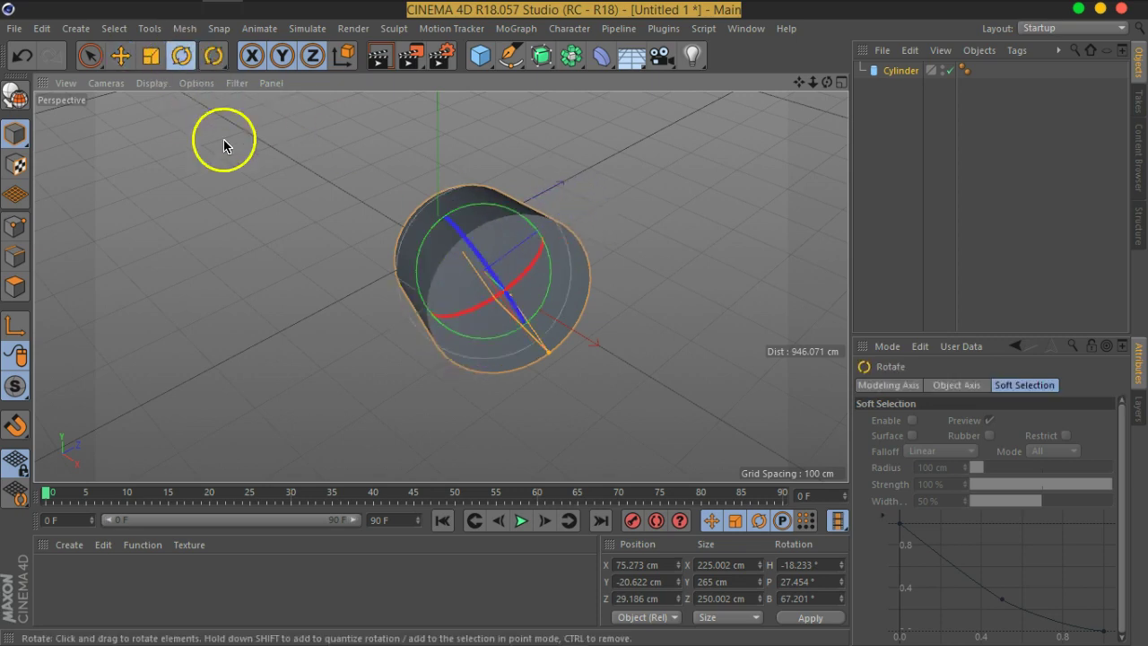
drag(515, 309, 440, 243)
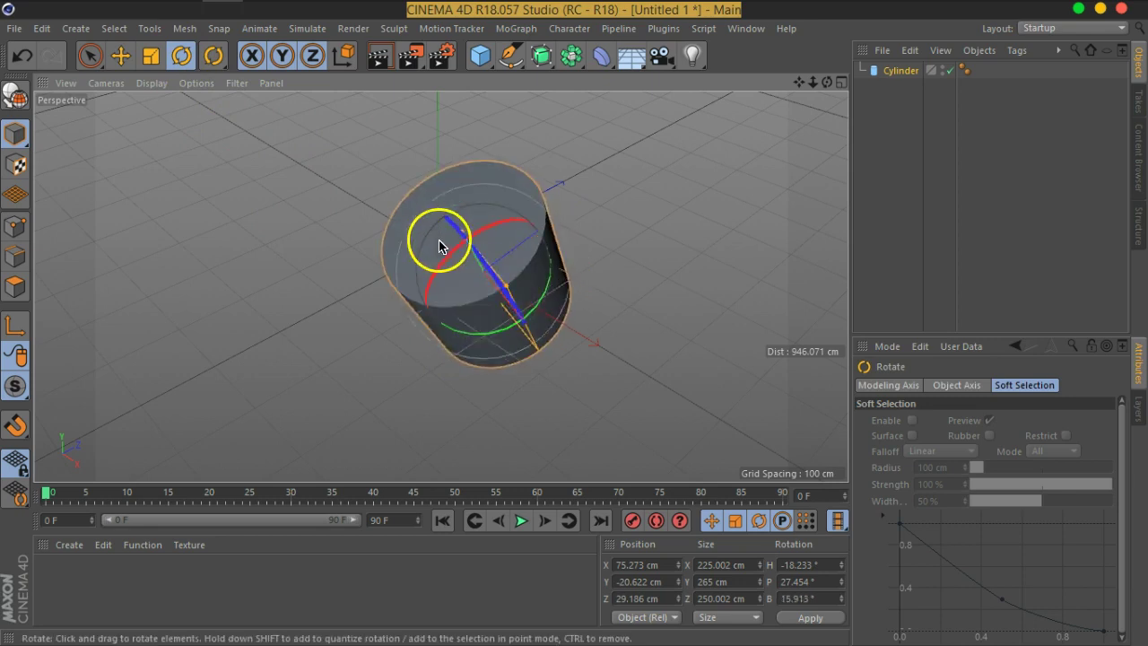
click(122, 62)
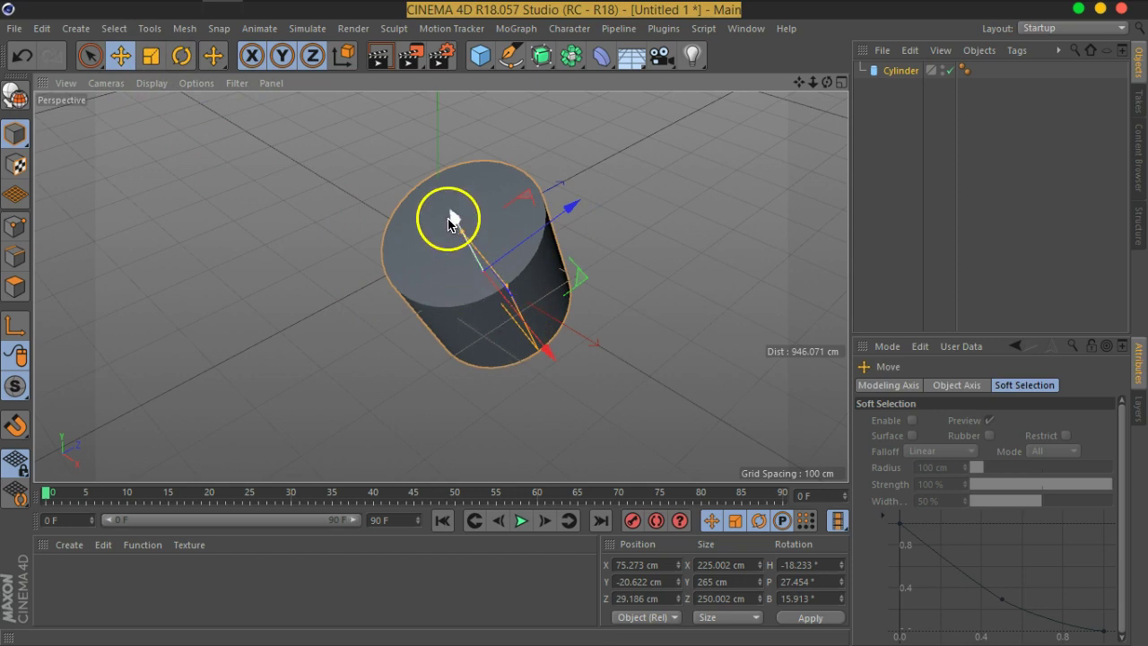
alt+drag(471, 341, 398, 256)
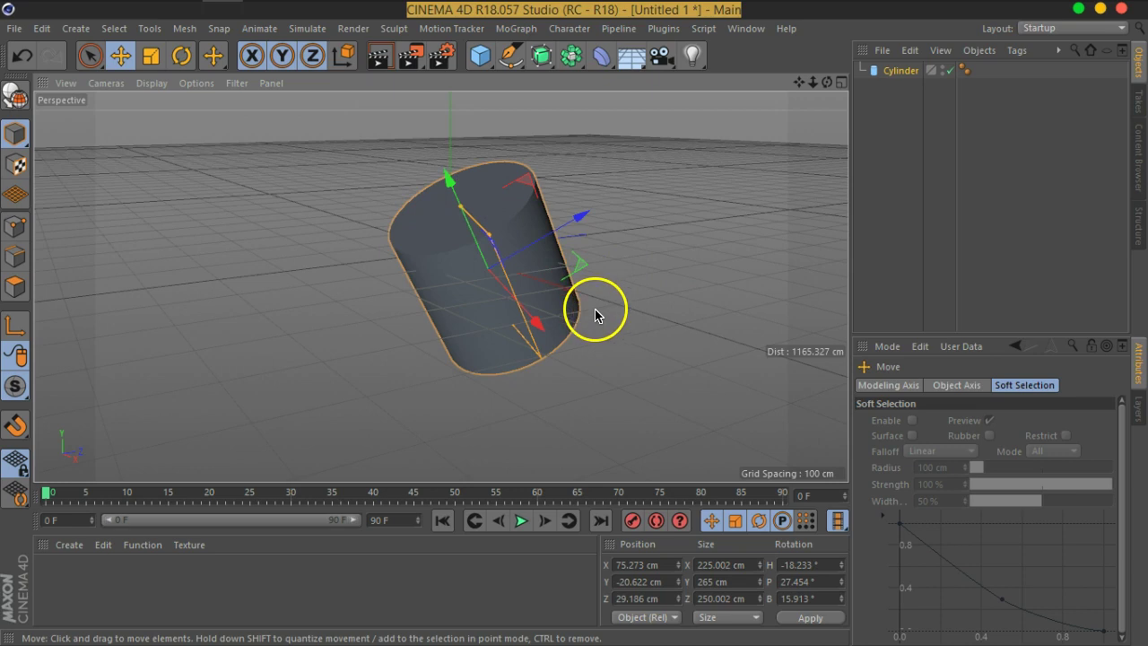
alt+drag(583, 296, 601, 367)
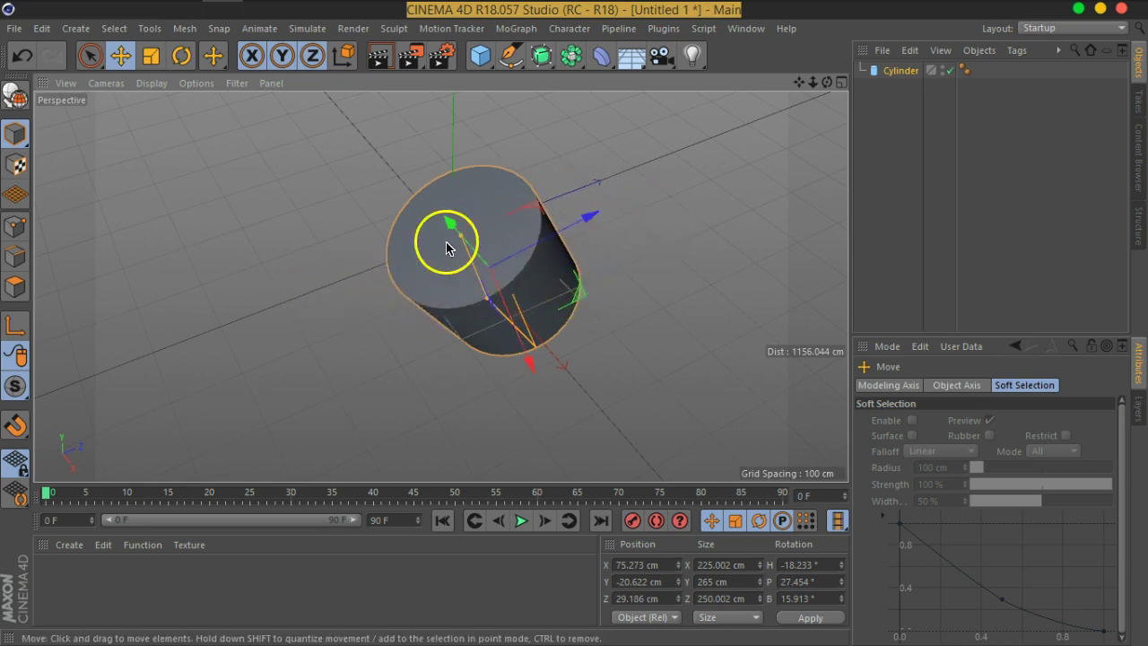
- Use world-aligned axes to move the cylinder down to 102.879, −61.45, 63.496 cm
click(341, 58)
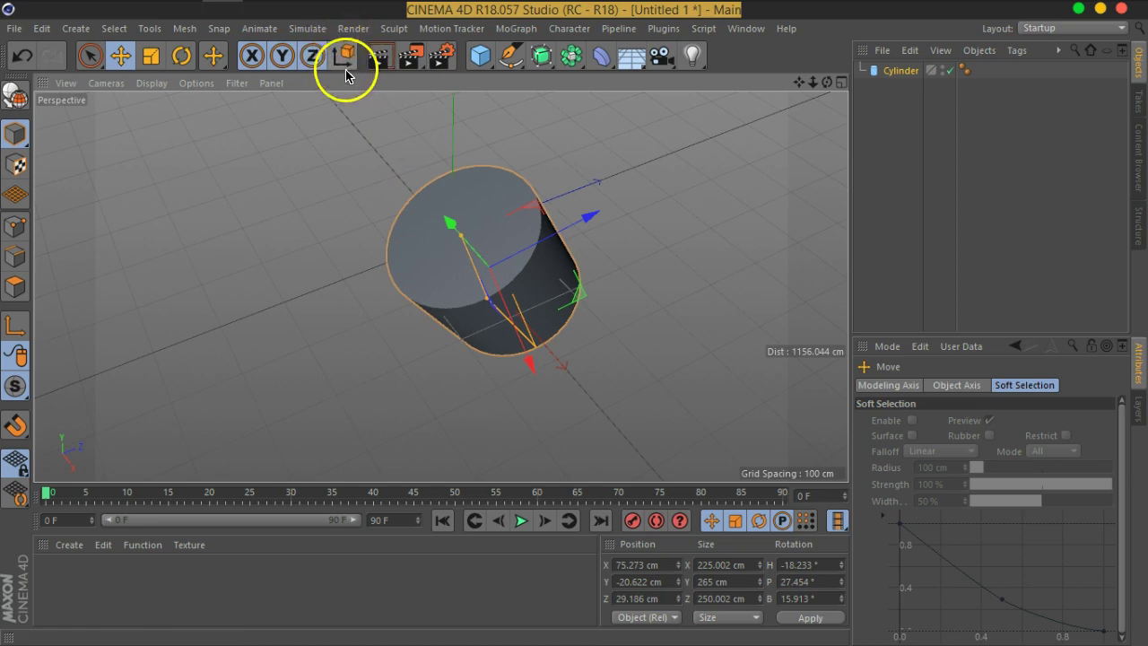
click(344, 56)
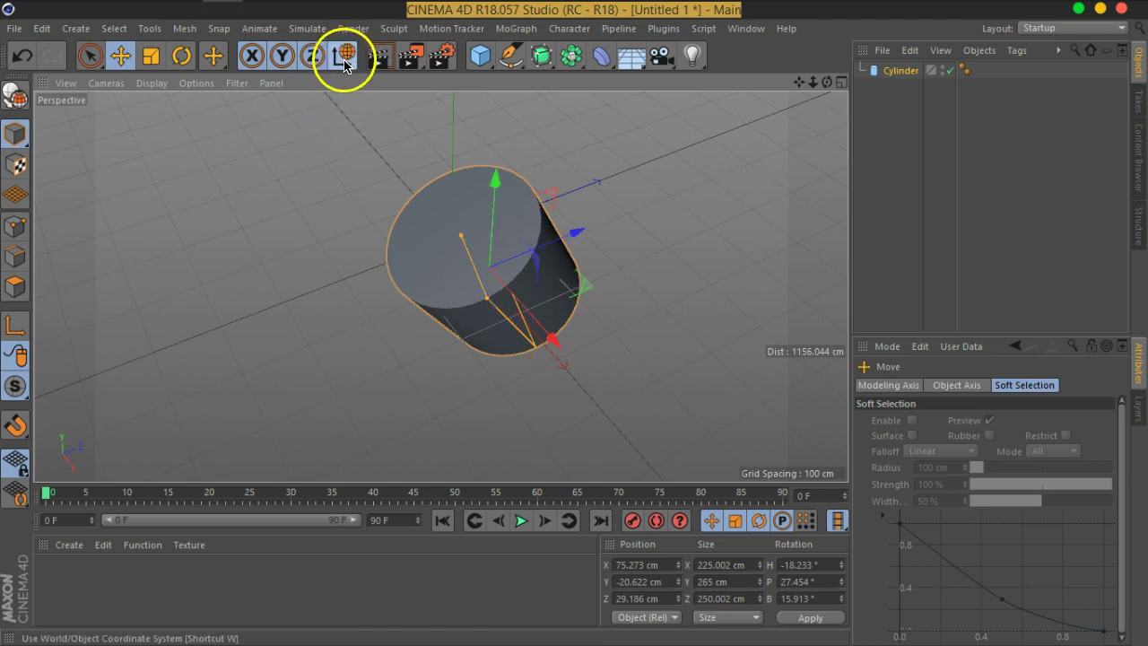
mouse_move(568, 237)
mouse_down()
mouse_move(555, 238)
mouse_move(562, 303)
mouse_up()
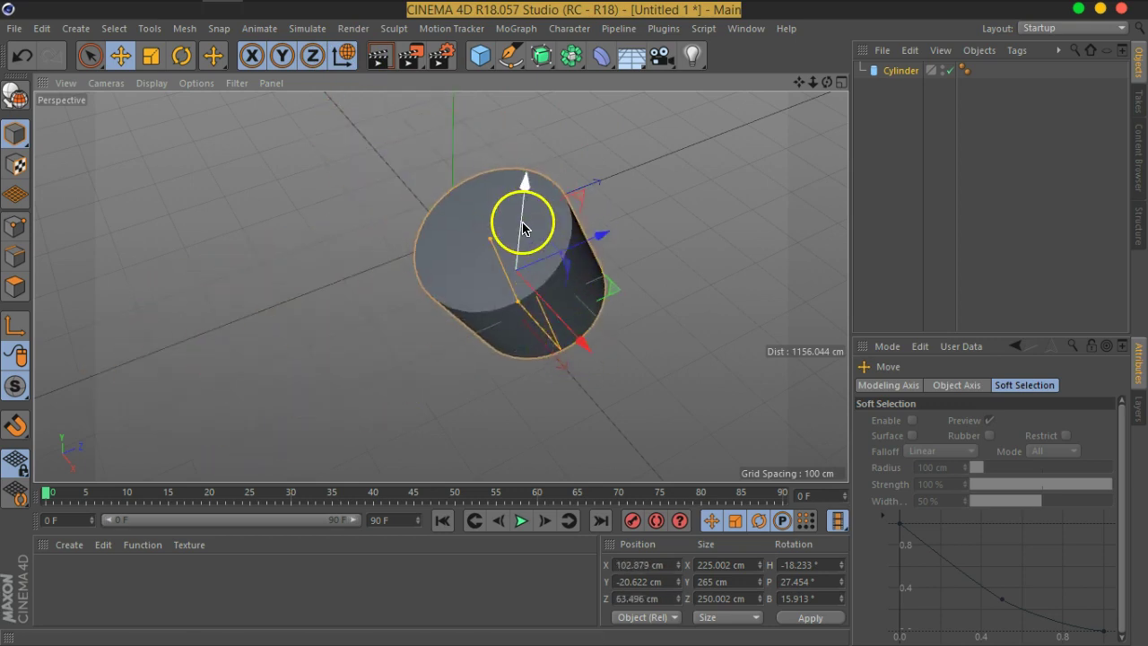
drag(525, 227, 502, 282)
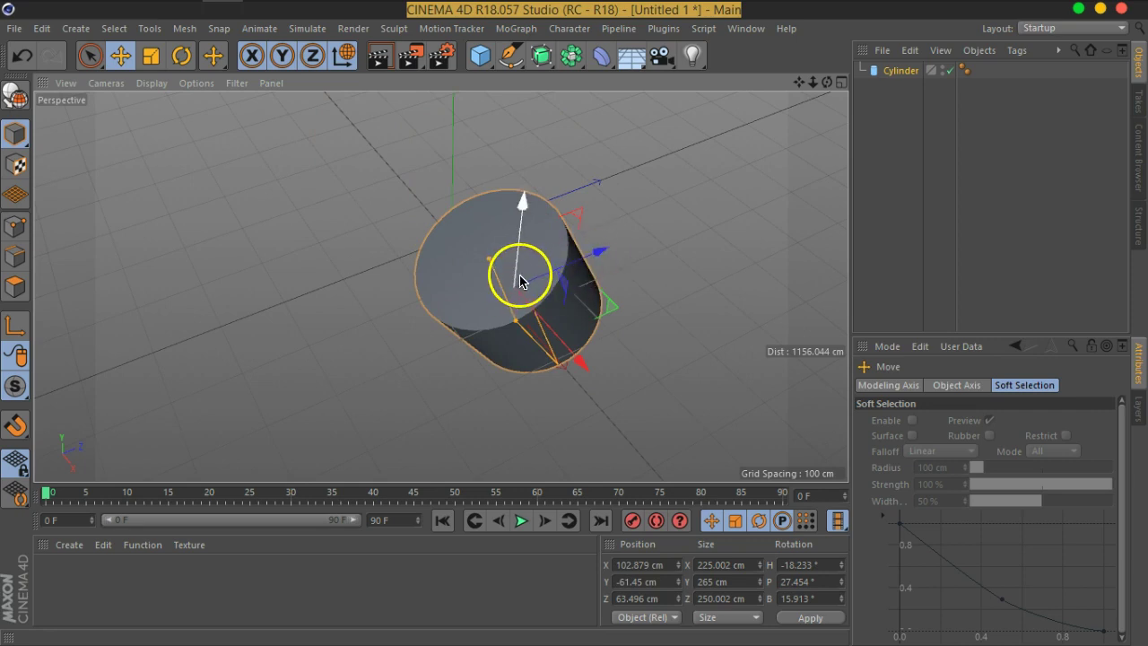
mouse_move(547, 292)
alt+mouse_down()
mouse_move(469, 359)
mouse_move(533, 299)
alt+mouse_up()
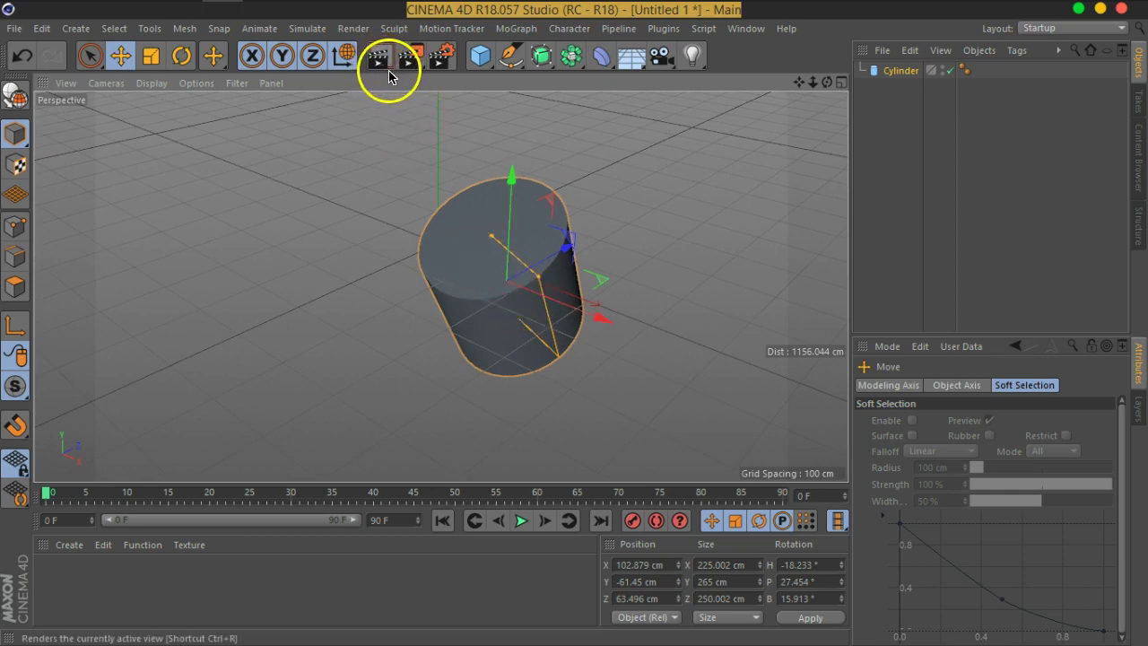
- Preview the tilted cylinder in Render View, deselect it, and render to the Picture Viewer
mouse_move(607, 310)
alt+mouse_down()
mouse_move(568, 284)
mouse_move(616, 301)
mouse_move(529, 326)
mouse_move(533, 307)
mouse_move(566, 287)
mouse_move(500, 273)
mouse_move(531, 284)
alt+mouse_up()
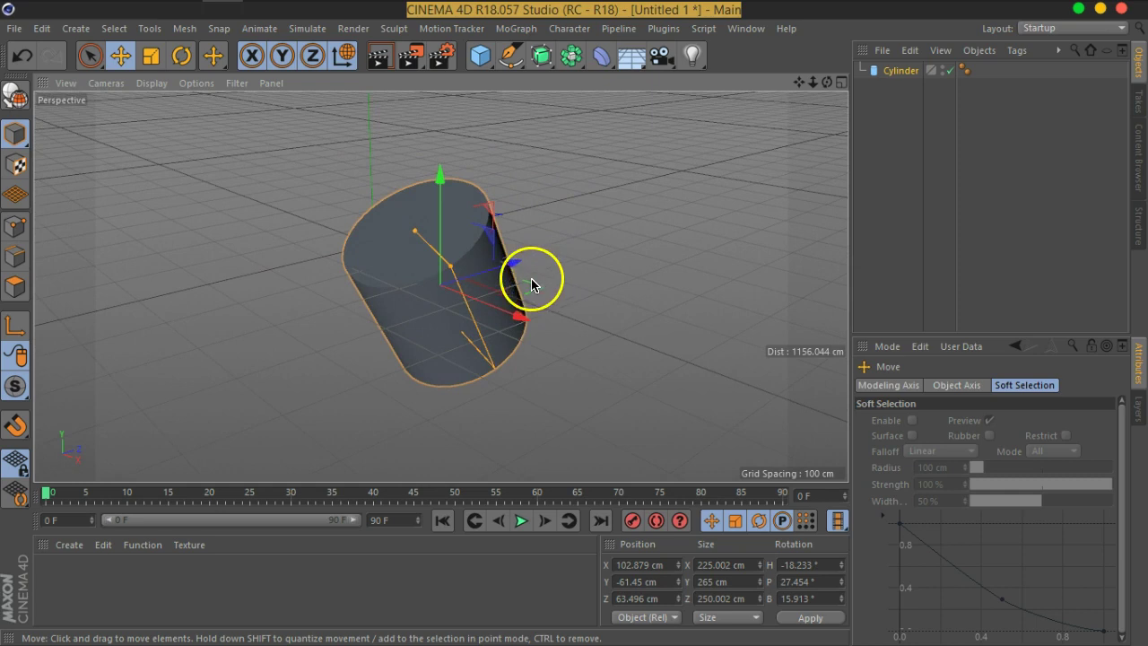
click(377, 55)
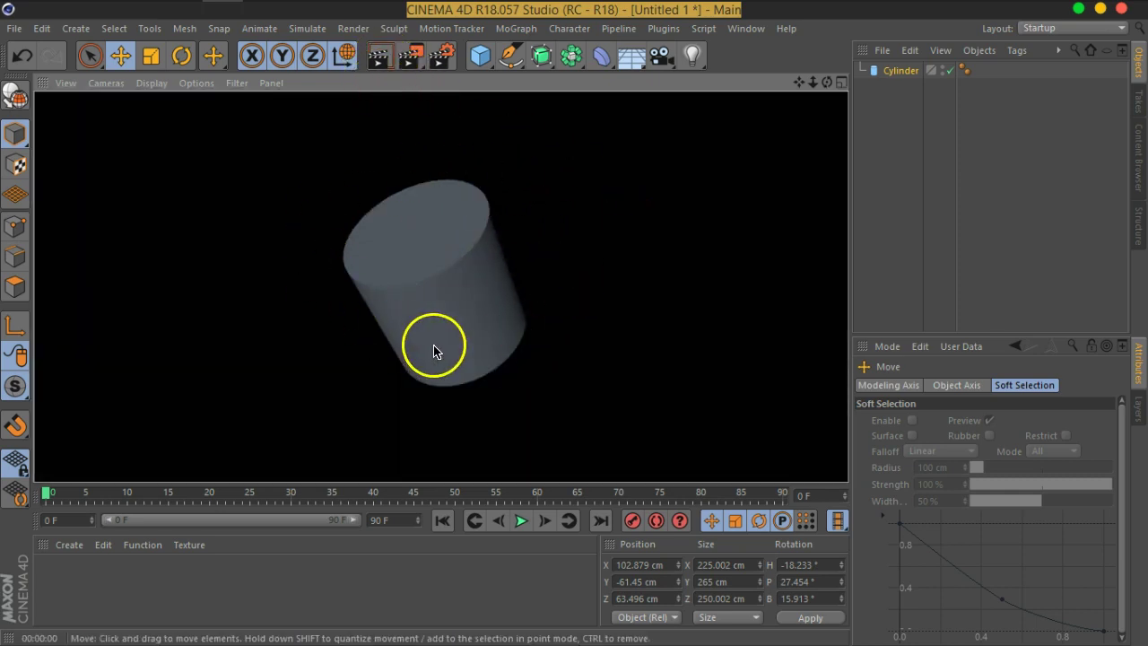
click(563, 297)
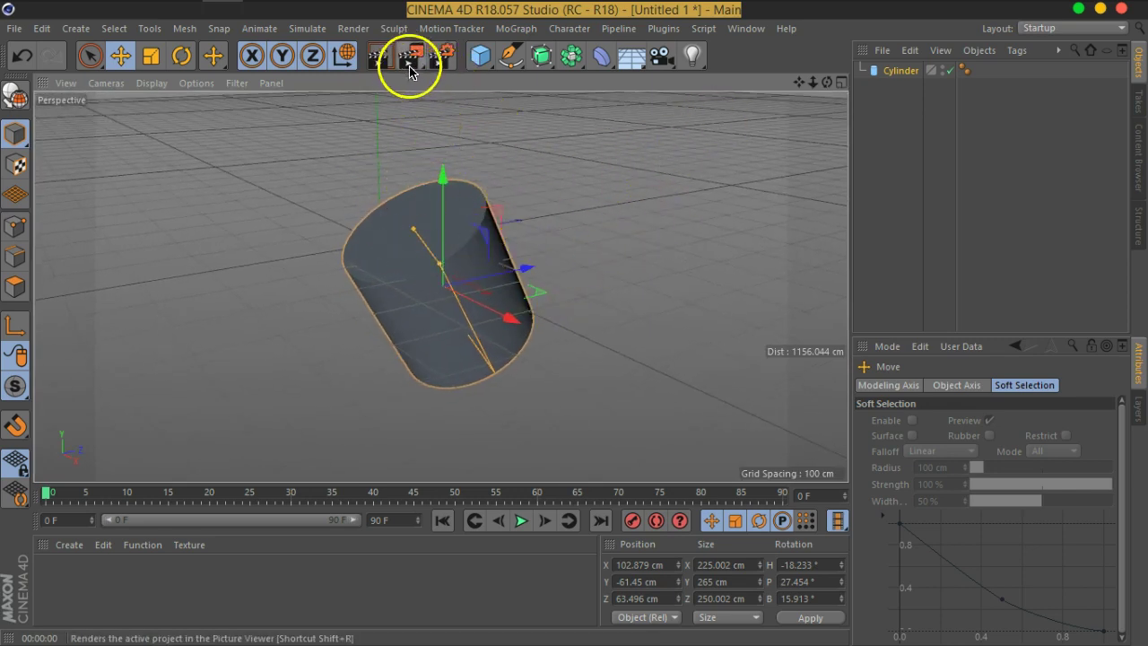
click(377, 56)
click(411, 130)
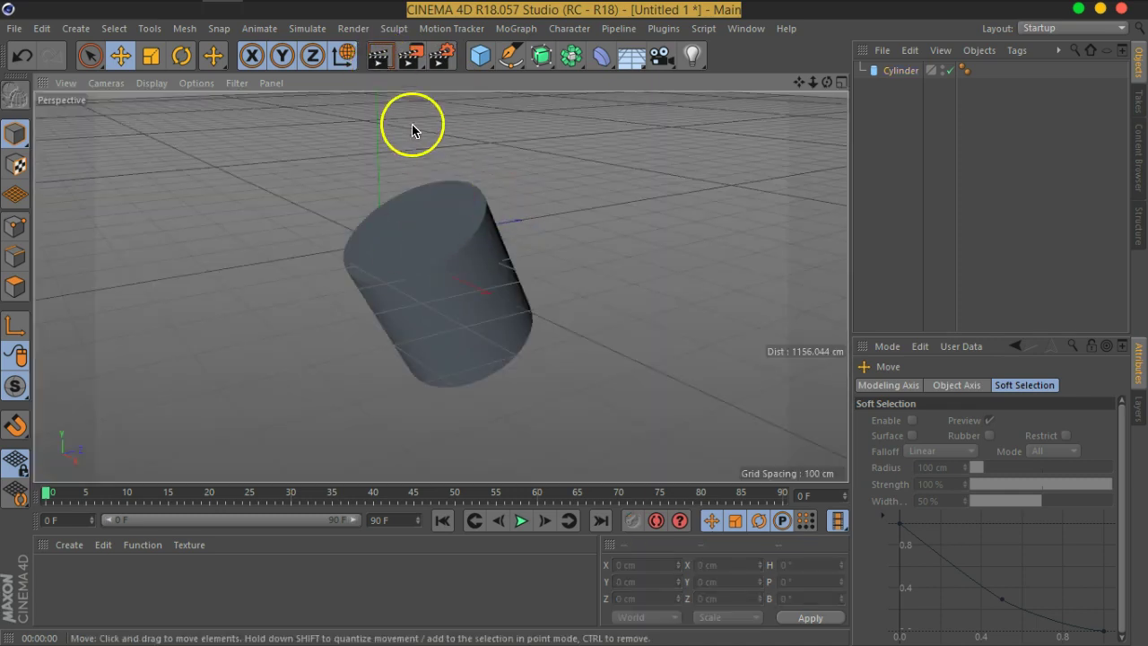
click(412, 56)
- Pan around the 1280×720 cylinder render in the Picture Viewer, then close the viewer
mouse_move(580, 321)
mouse_down()
mouse_move(510, 313)
mouse_move(397, 266)
mouse_up()
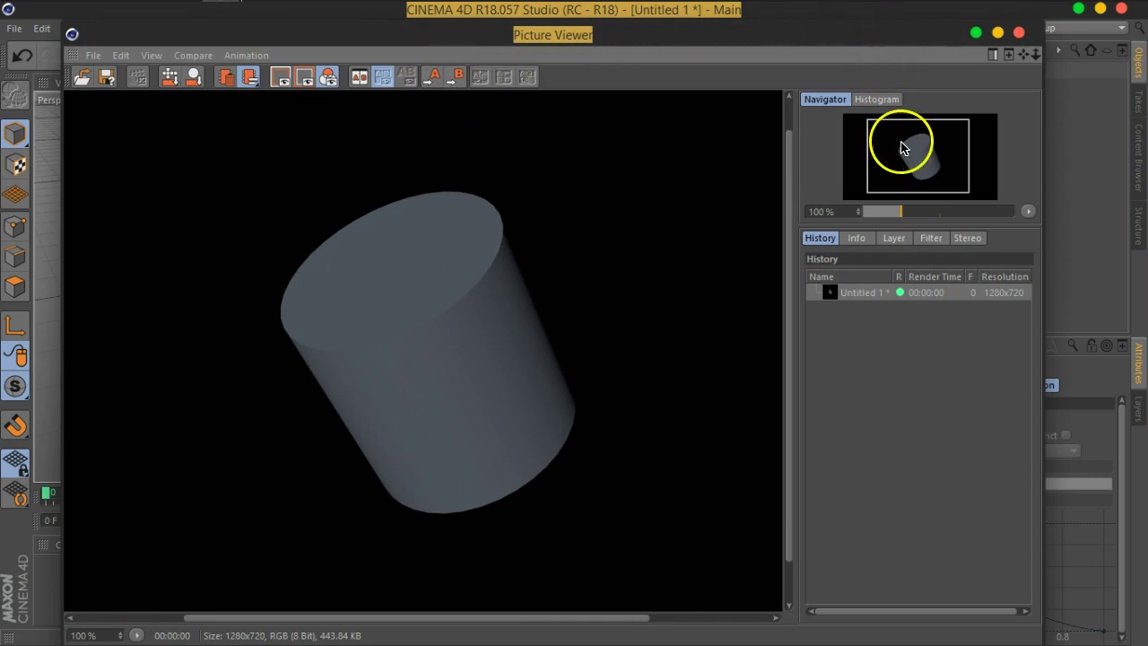
mouse_move(538, 384)
mouse_down()
mouse_move(487, 341)
mouse_move(440, 389)
mouse_move(500, 346)
mouse_up()
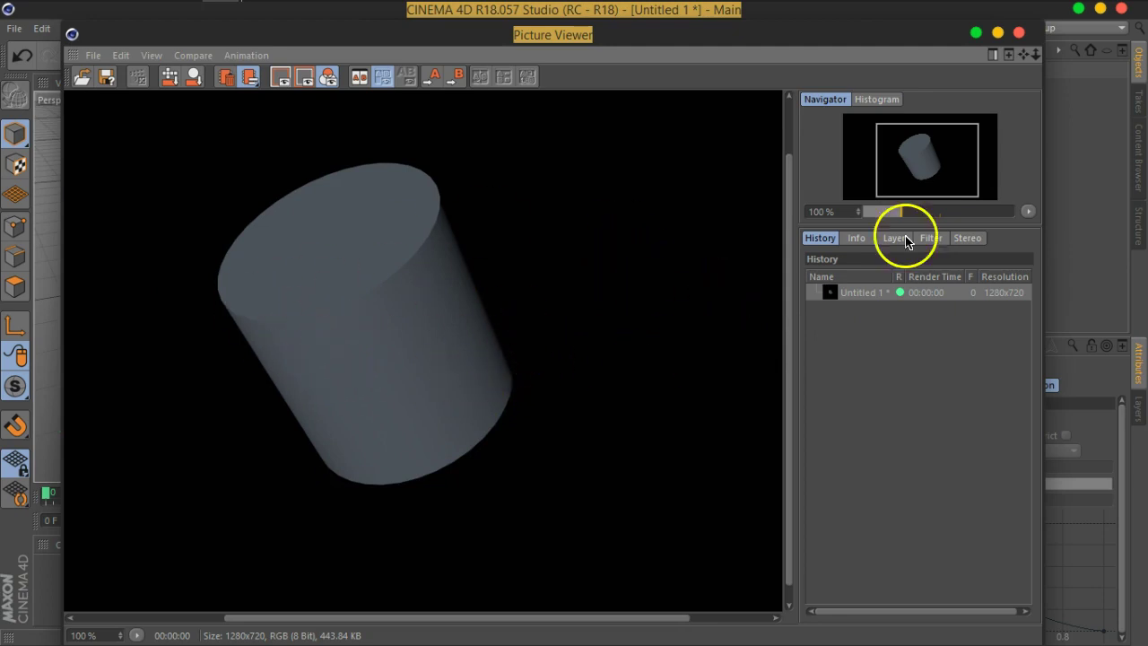
click(1019, 33)
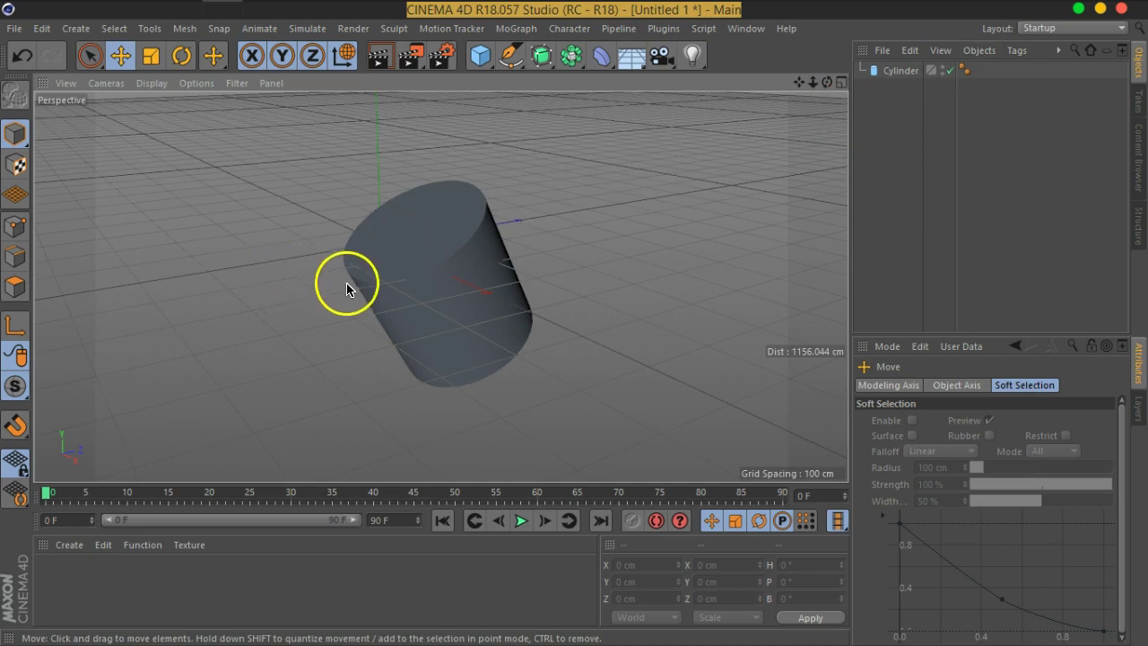
click(440, 53)
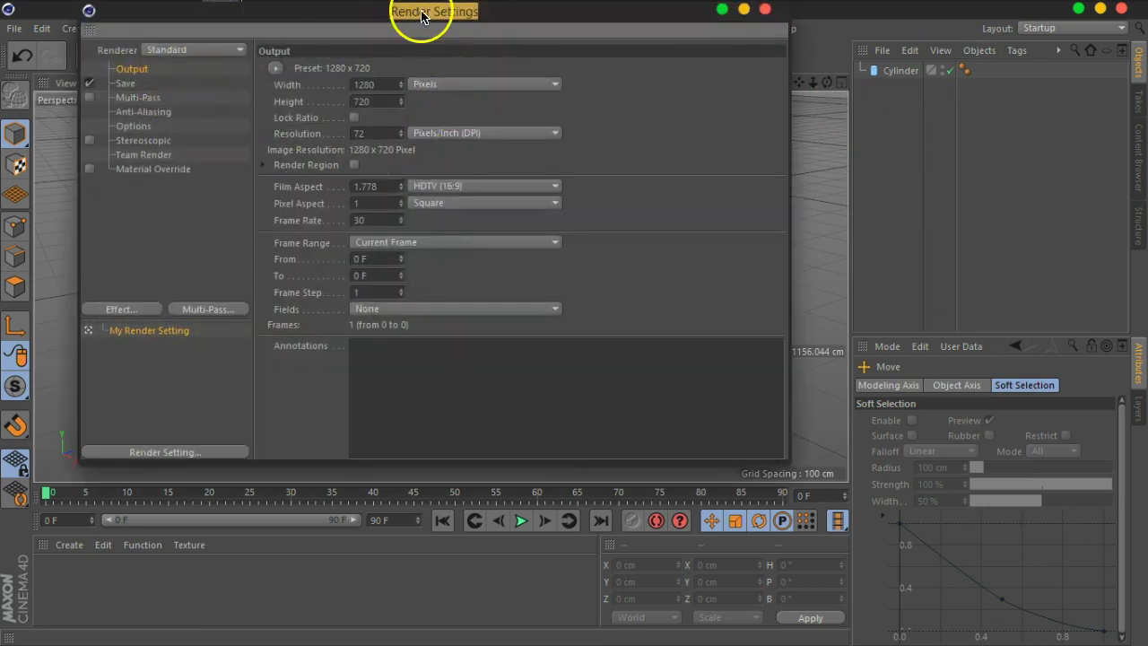
drag(421, 16, 500, 120)
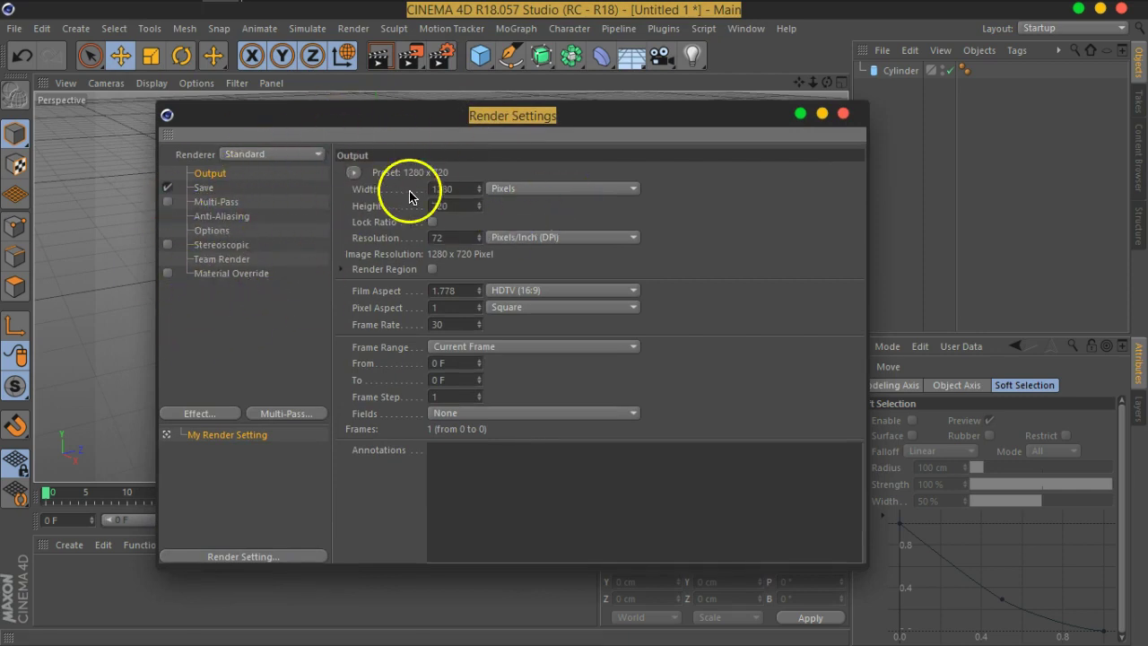
click(844, 114)
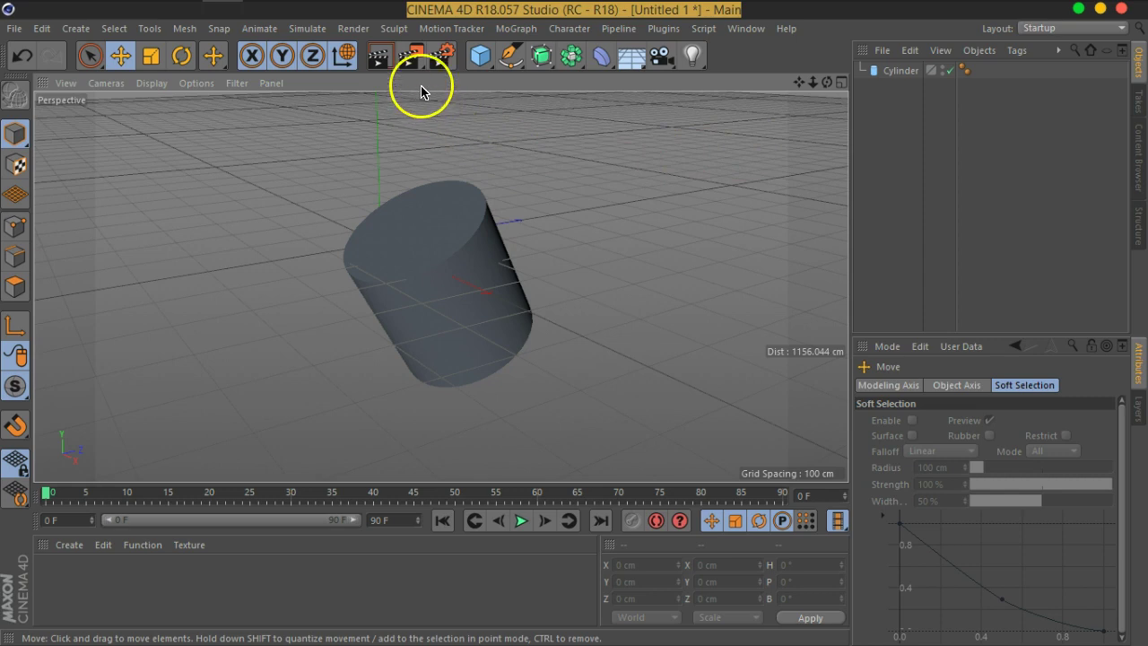
click(484, 63)
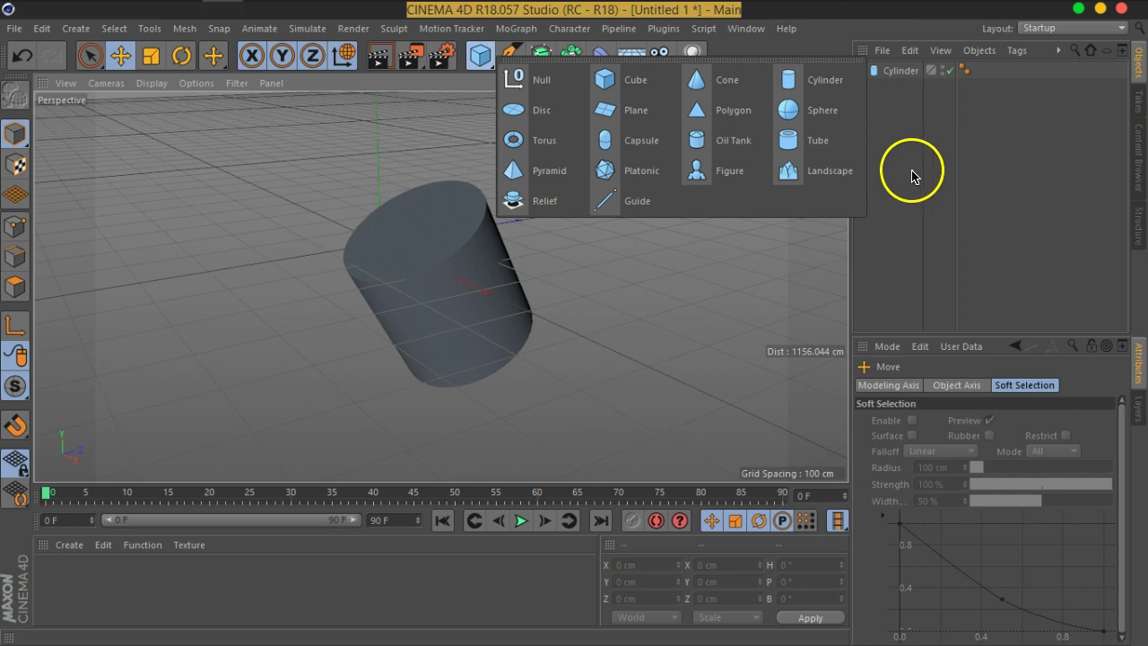
- Preview the render again, return to the editor view, and bring up the spline palette
click(887, 204)
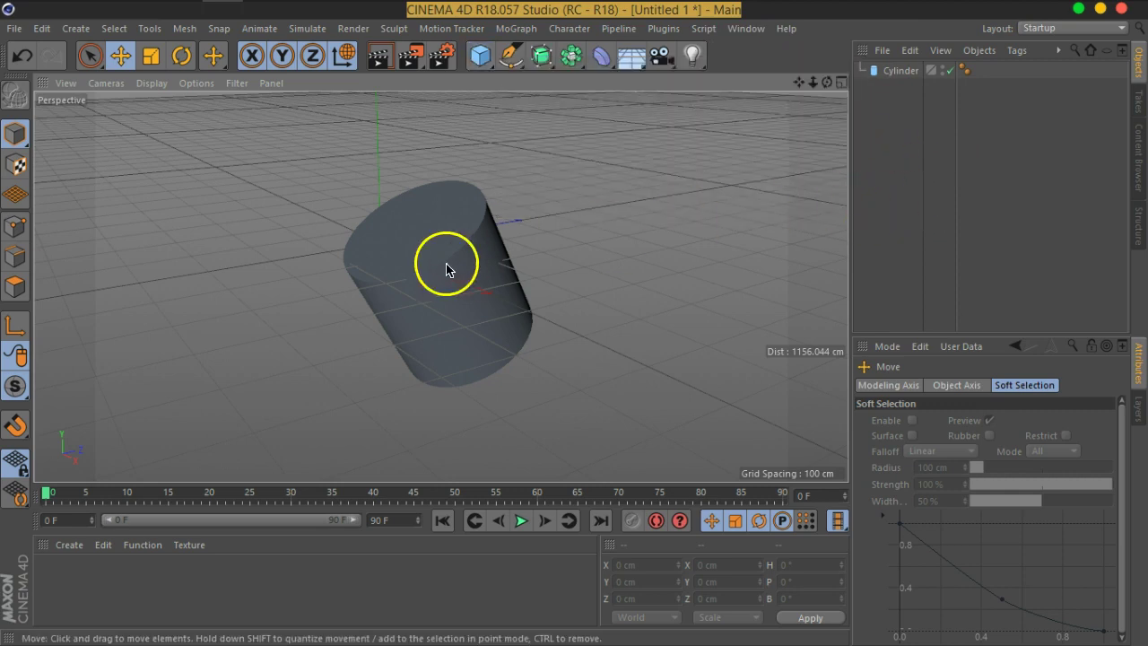
click(378, 55)
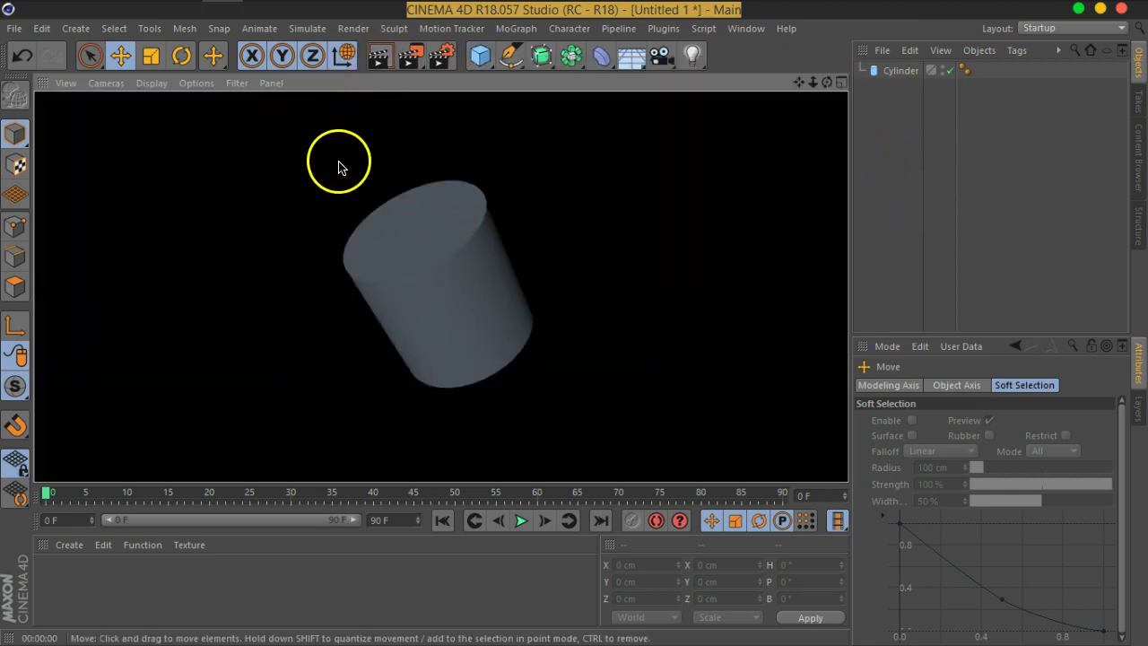
click(888, 192)
click(510, 67)
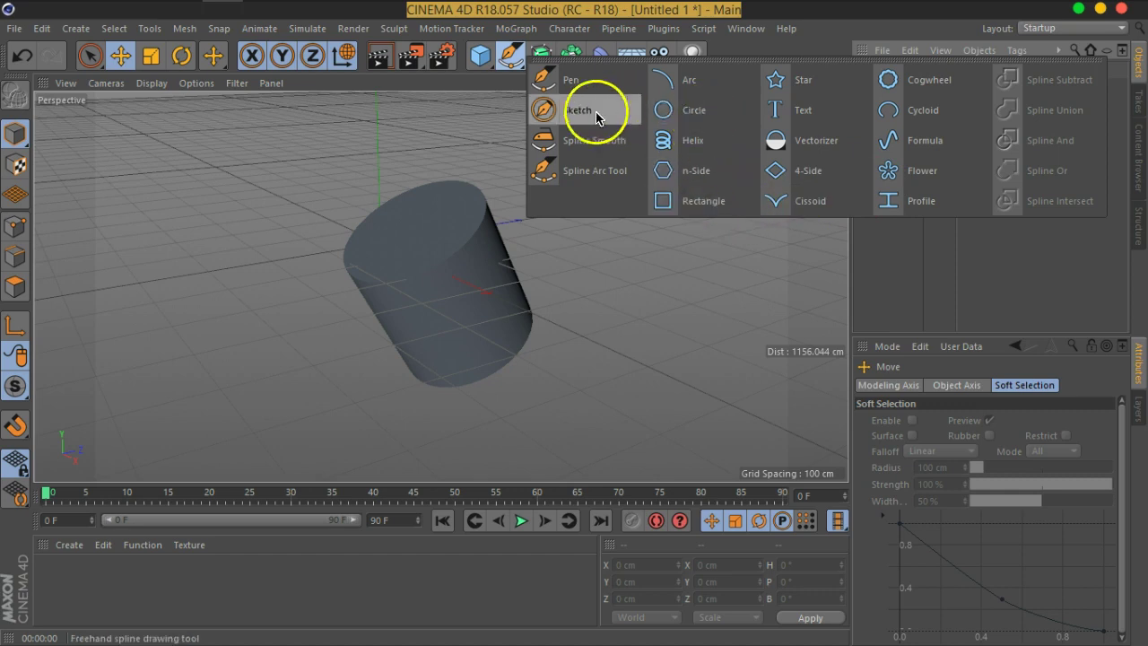
- Draw a closed seven-point Pen spline around the cylinder on the ground plane
click(580, 87)
click(580, 346)
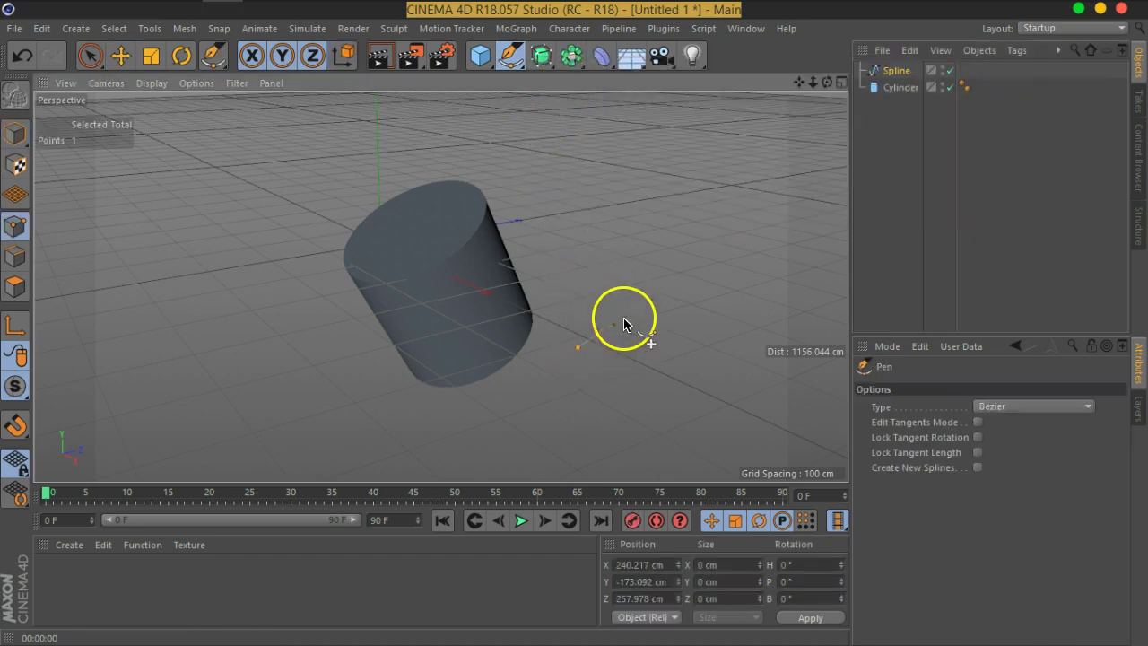
click(673, 286)
click(543, 175)
click(348, 163)
click(229, 306)
click(460, 426)
click(601, 410)
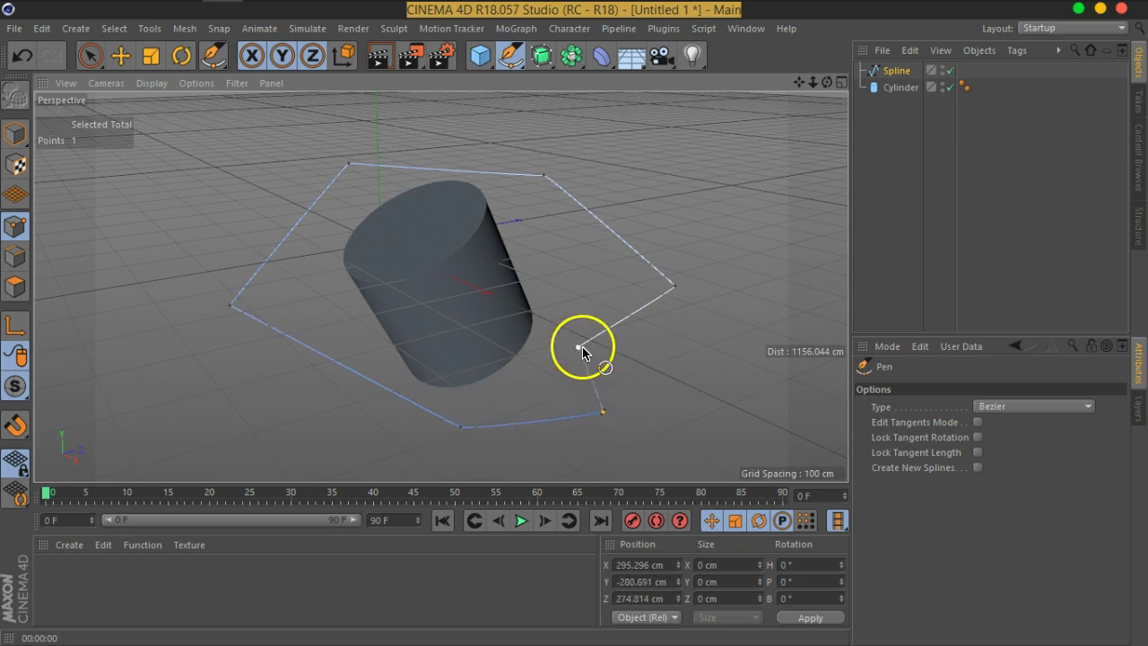
click(579, 345)
- Orbit around the cylinder and spline, previewing them in Render View
mouse_move(651, 372)
alt+mouse_down()
mouse_move(552, 357)
mouse_move(569, 422)
alt+mouse_up()
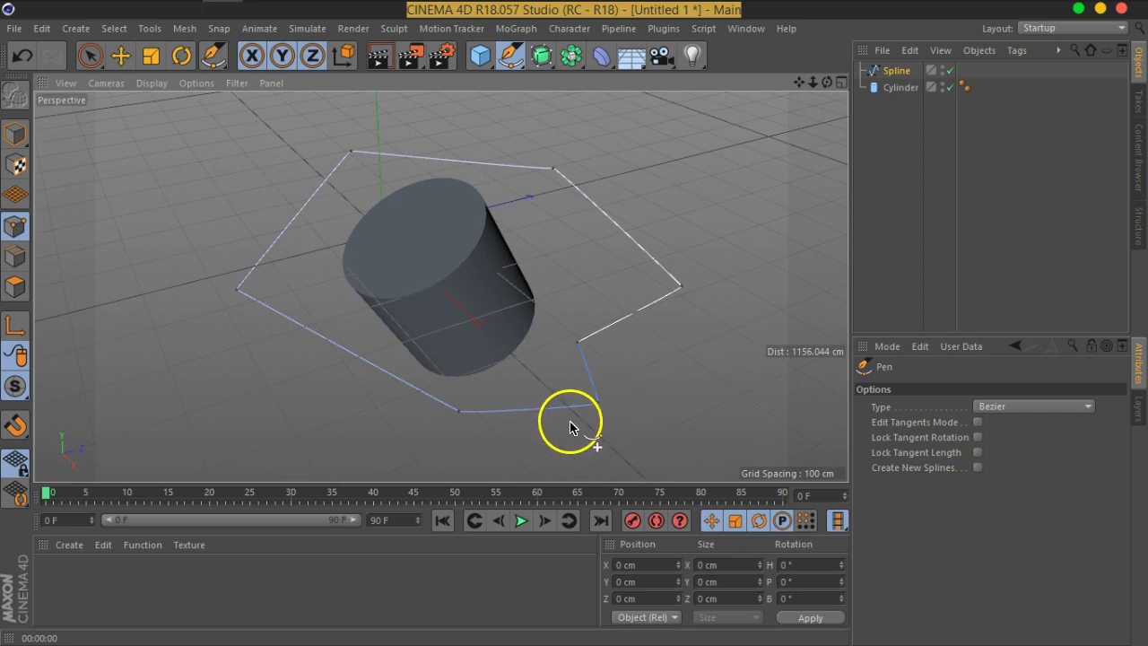
click(378, 56)
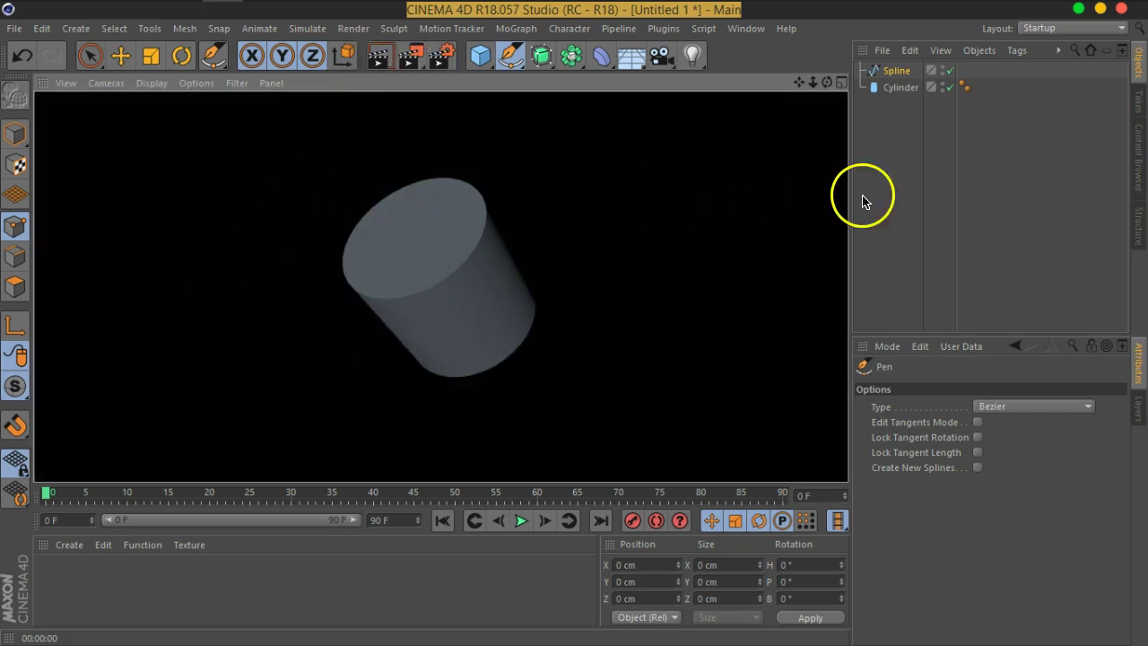
click(901, 196)
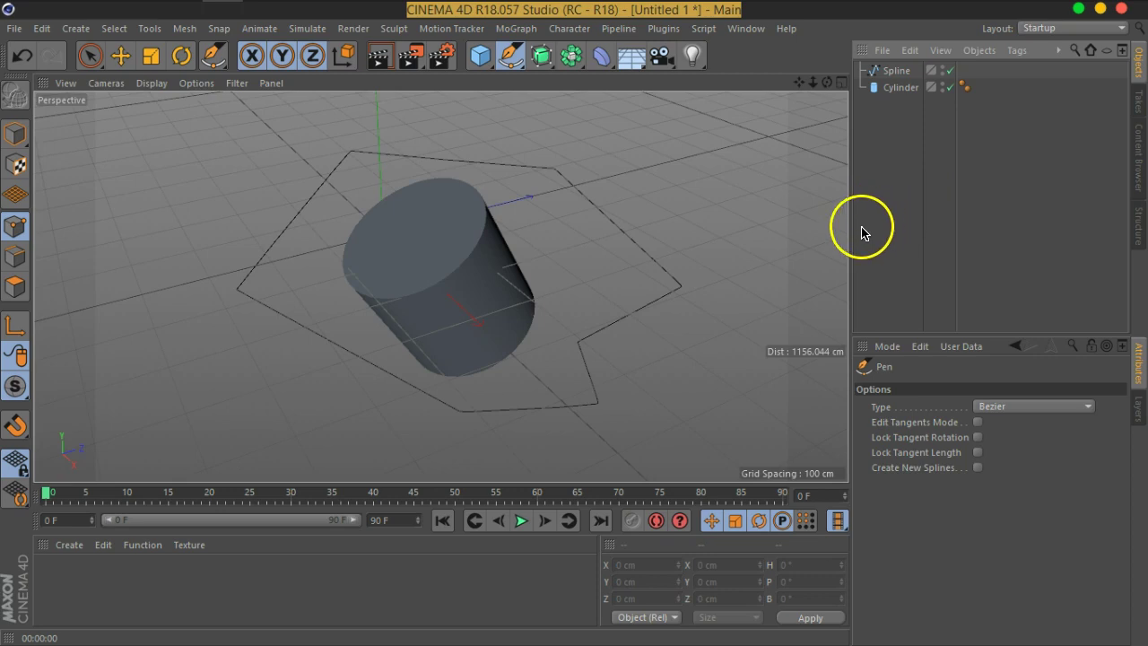
mouse_move(600, 328)
alt+mouse_down()
mouse_move(523, 297)
mouse_move(589, 308)
alt+mouse_up()
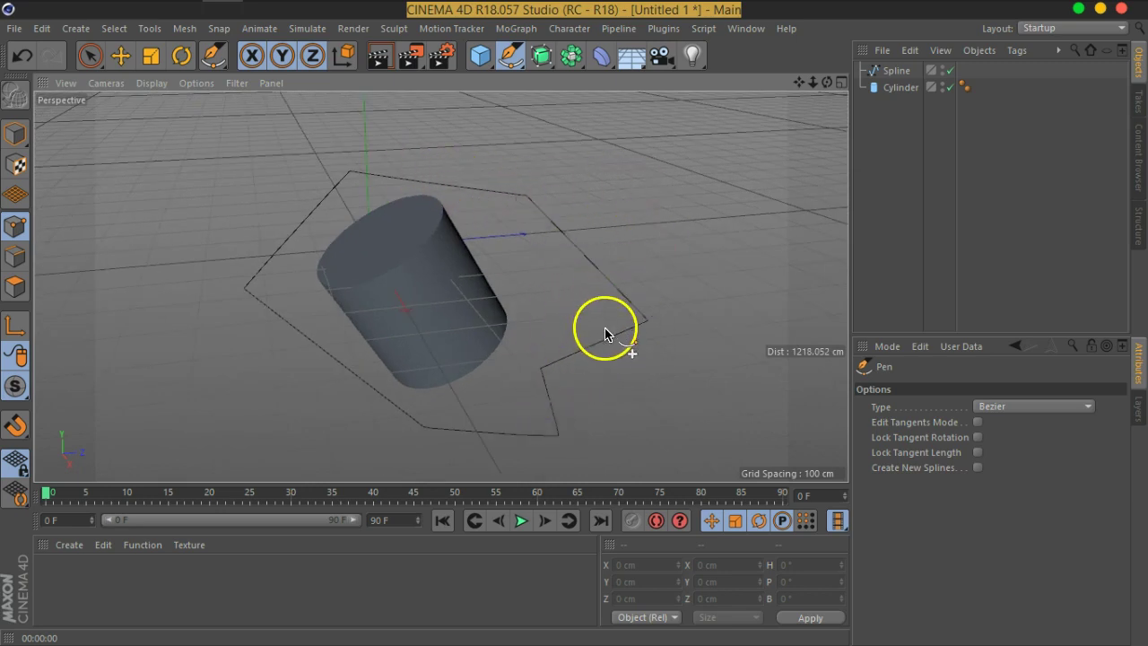
- Extrude the spline by adding an Extrude object and nesting the Spline inside it
click(550, 71)
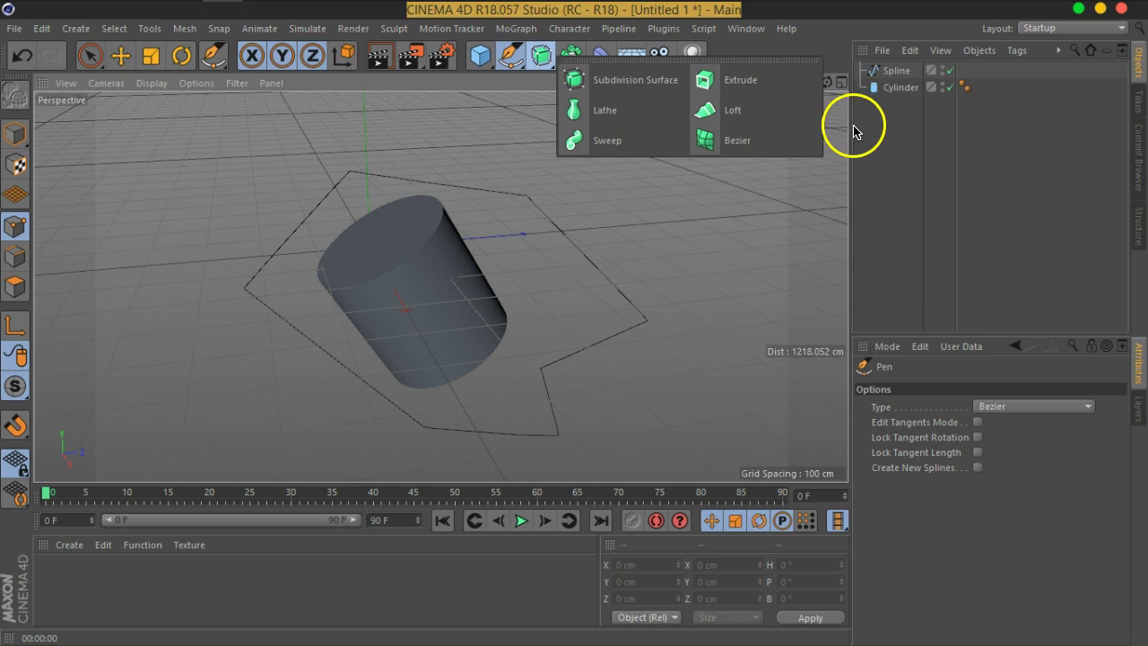
click(887, 121)
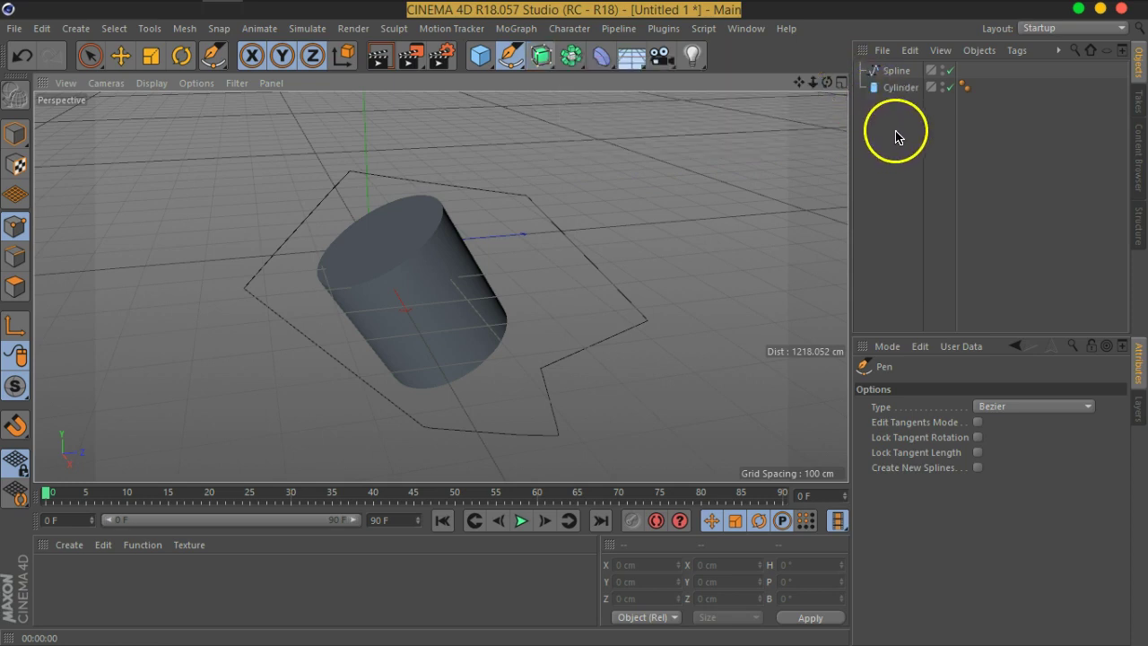
click(898, 71)
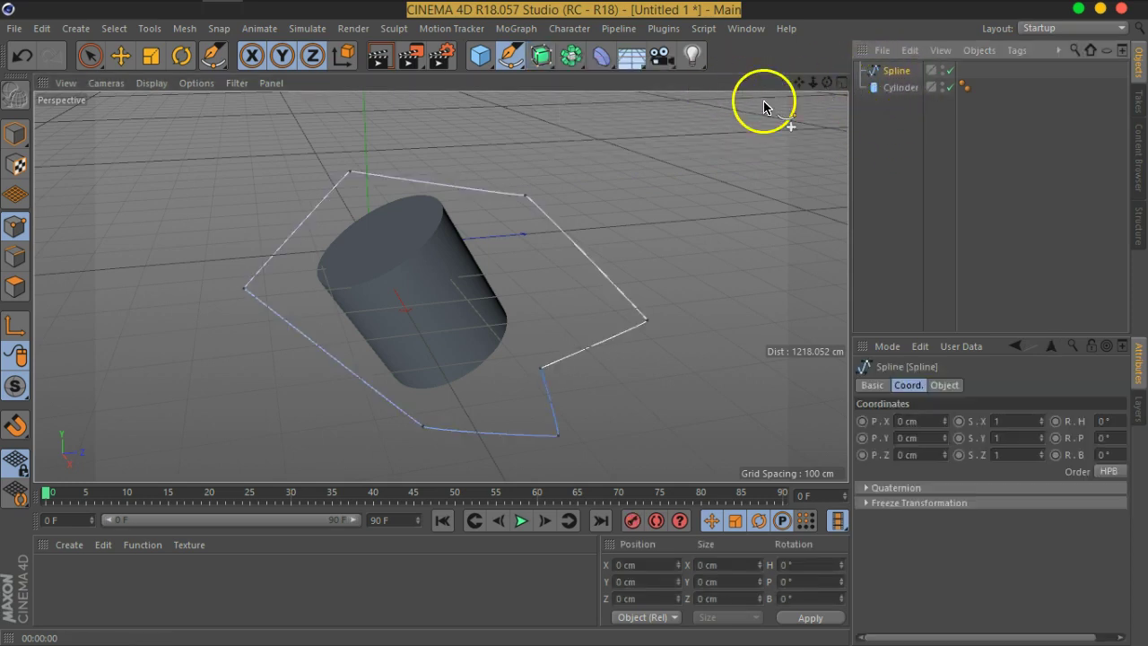
click(543, 65)
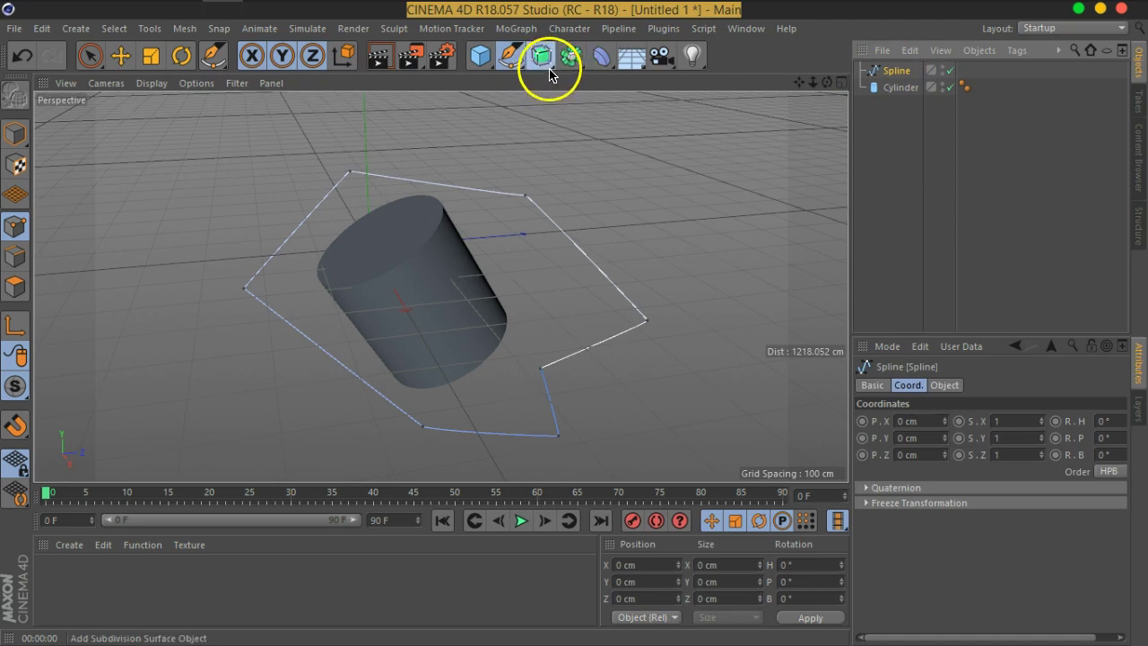
click(543, 61)
click(733, 81)
drag(898, 88, 901, 72)
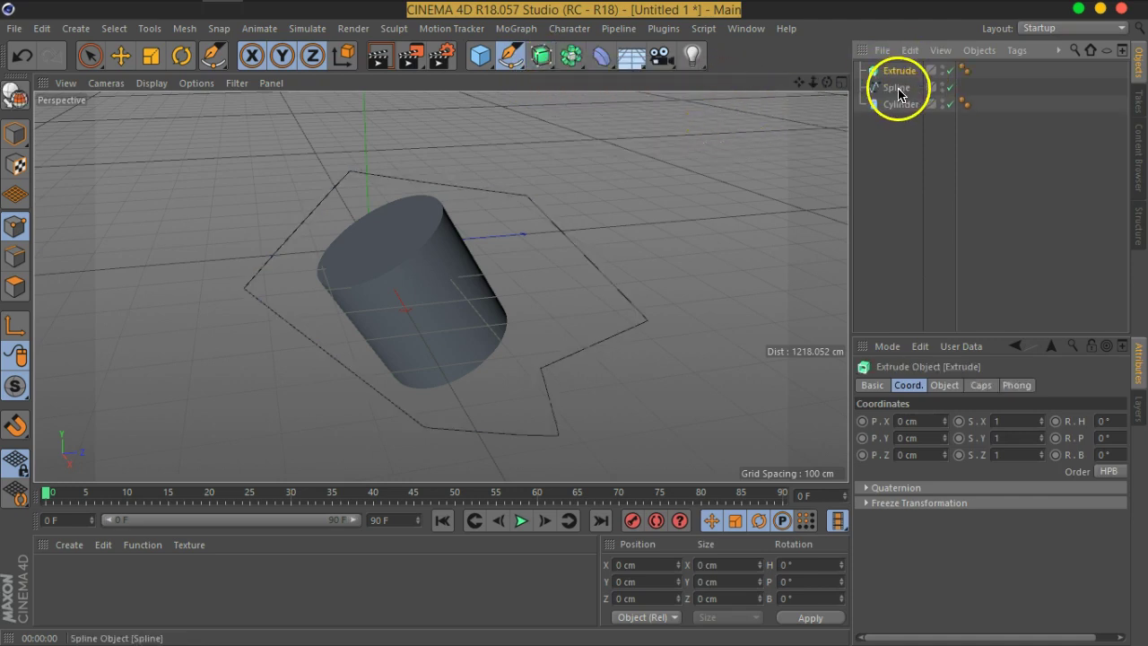
click(900, 71)
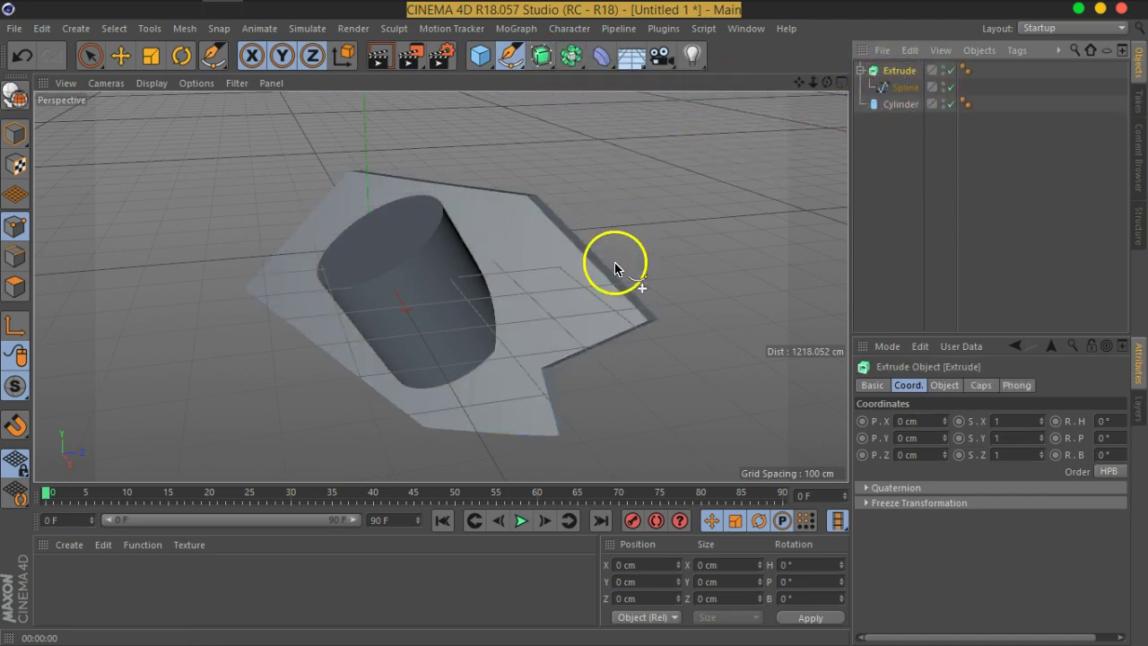
- Orbit to inspect the extruded shape, then select the Extrude object to delete it
mouse_move(500, 288)
alt+mouse_down()
mouse_move(418, 259)
mouse_move(671, 243)
mouse_move(599, 287)
alt+mouse_up()
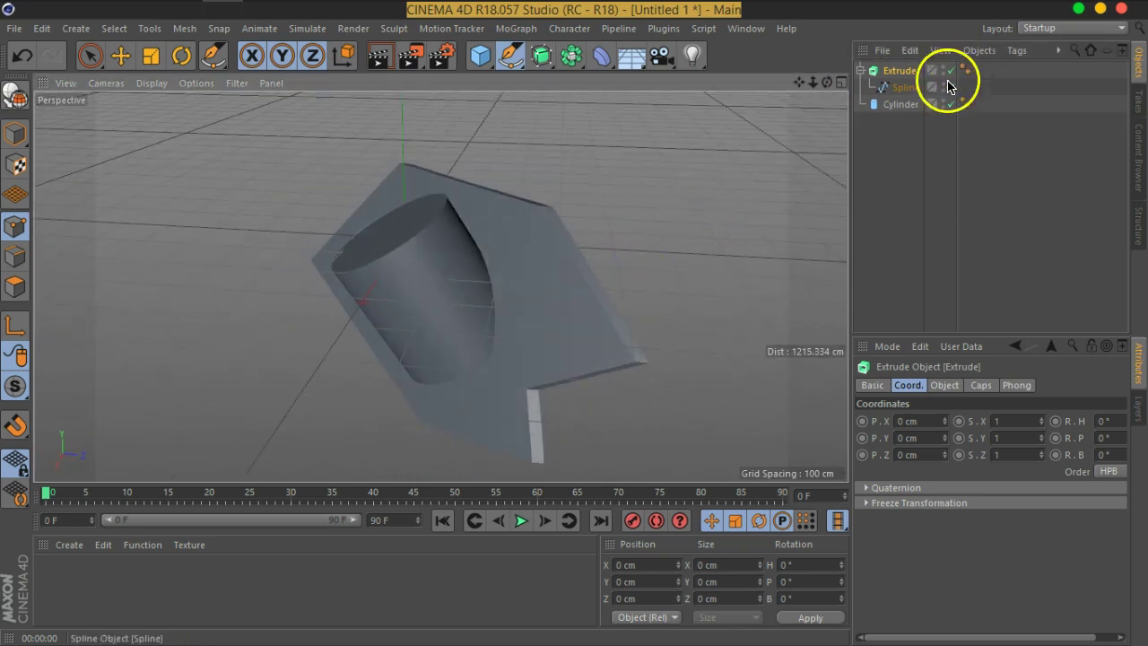
click(901, 89)
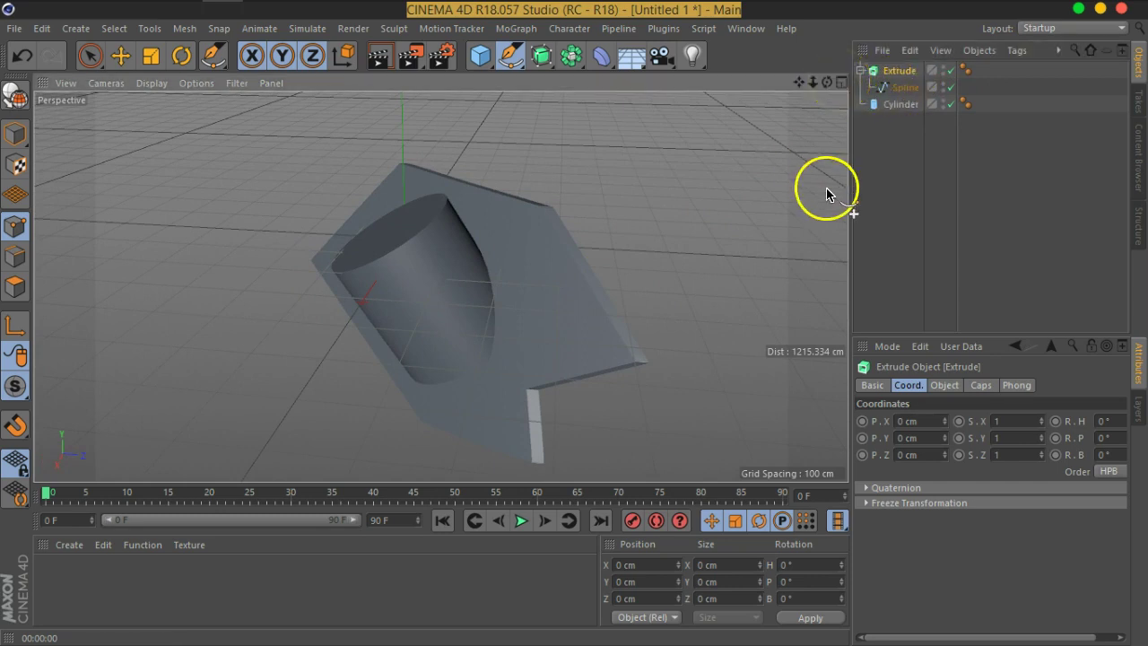
click(887, 70)
key(Delete)
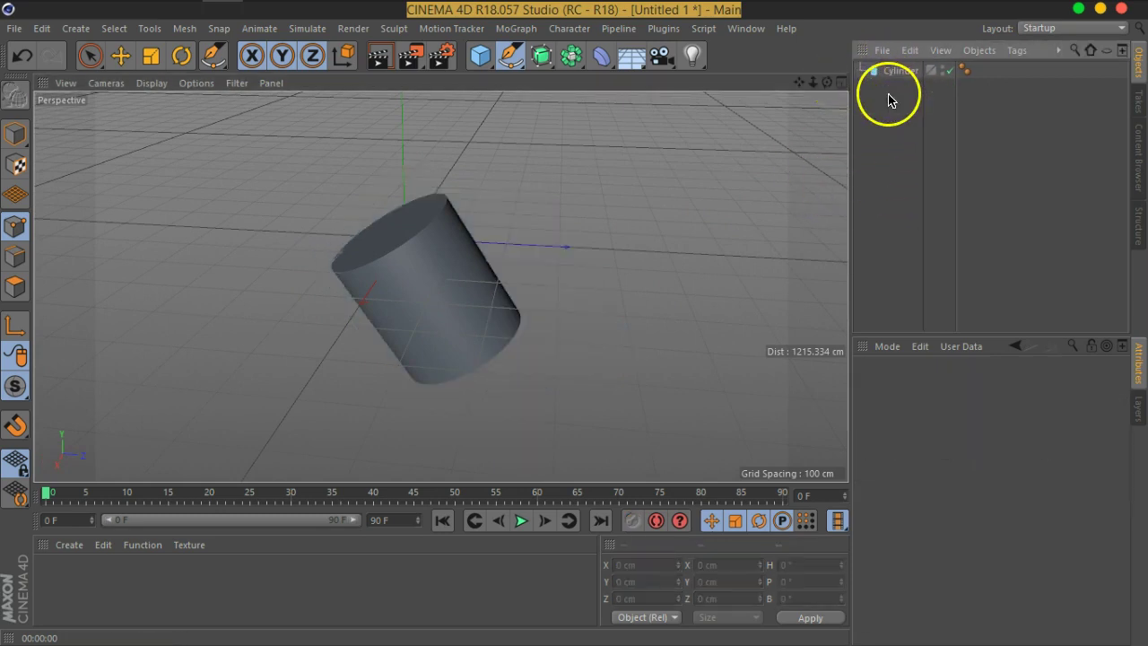
click(542, 65)
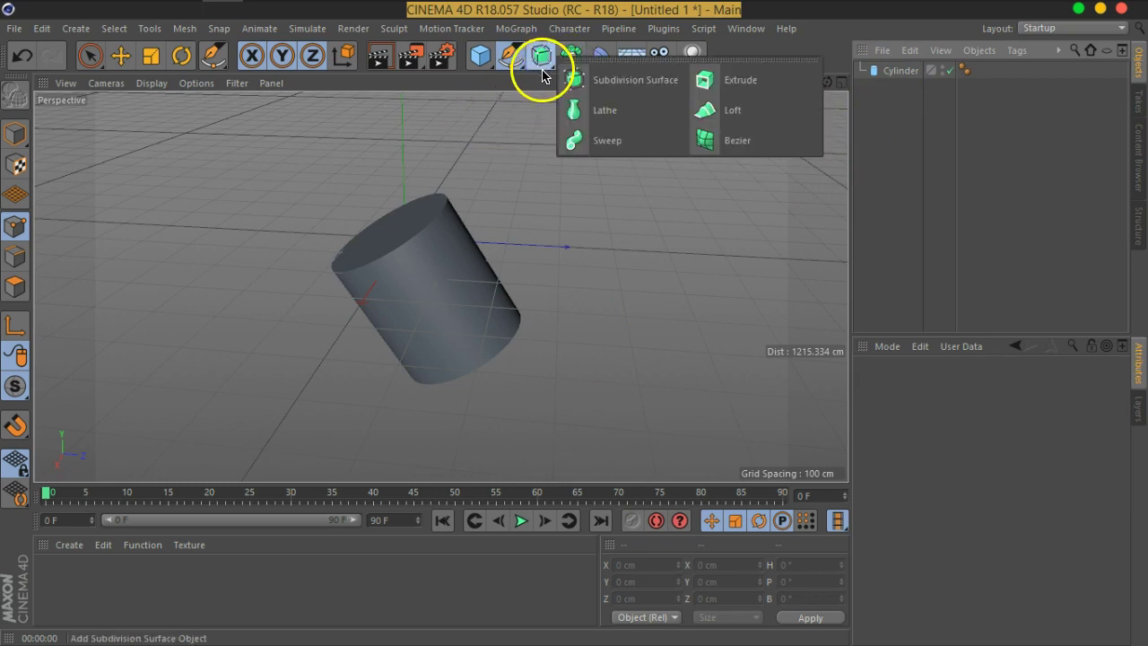
drag(542, 73, 919, 131)
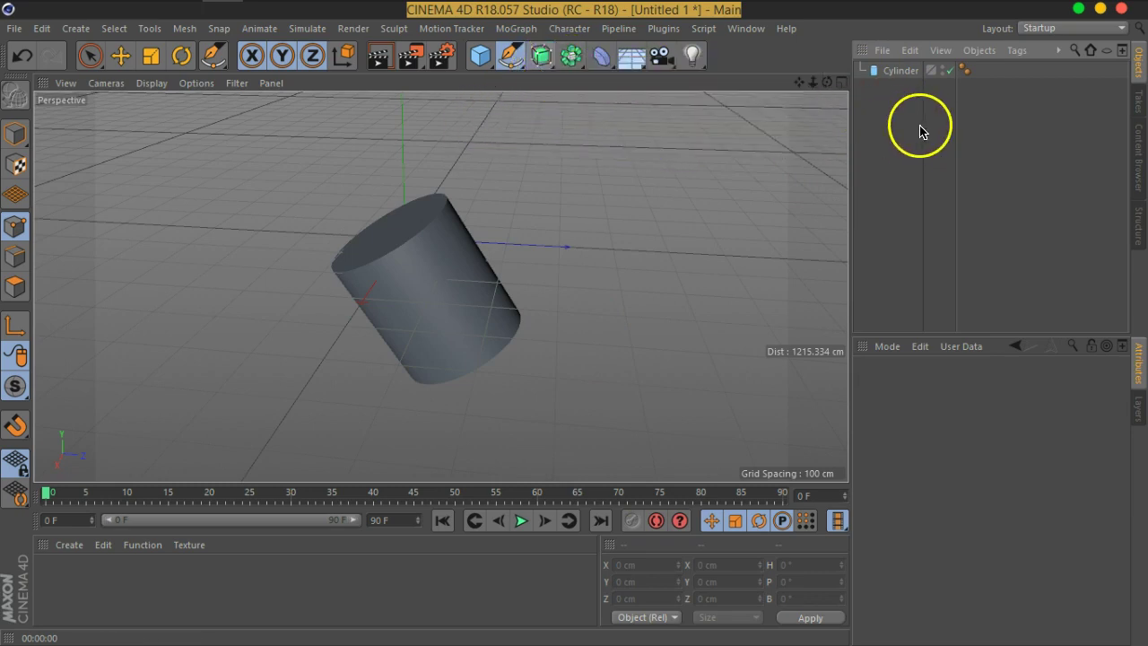
click(577, 72)
click(574, 70)
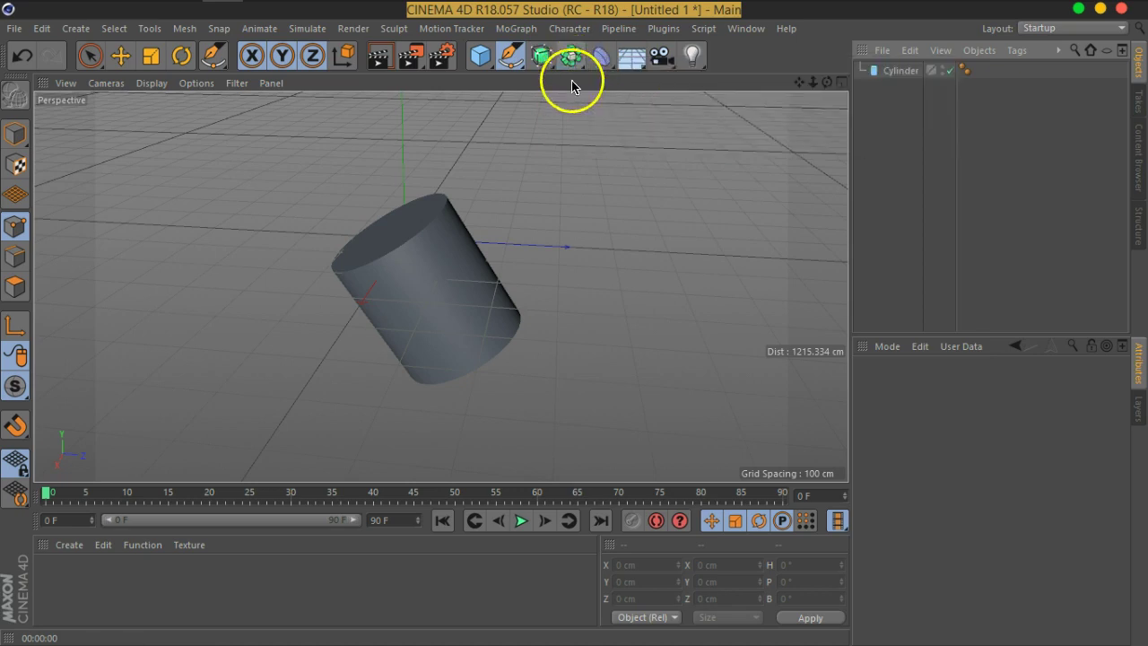
click(573, 61)
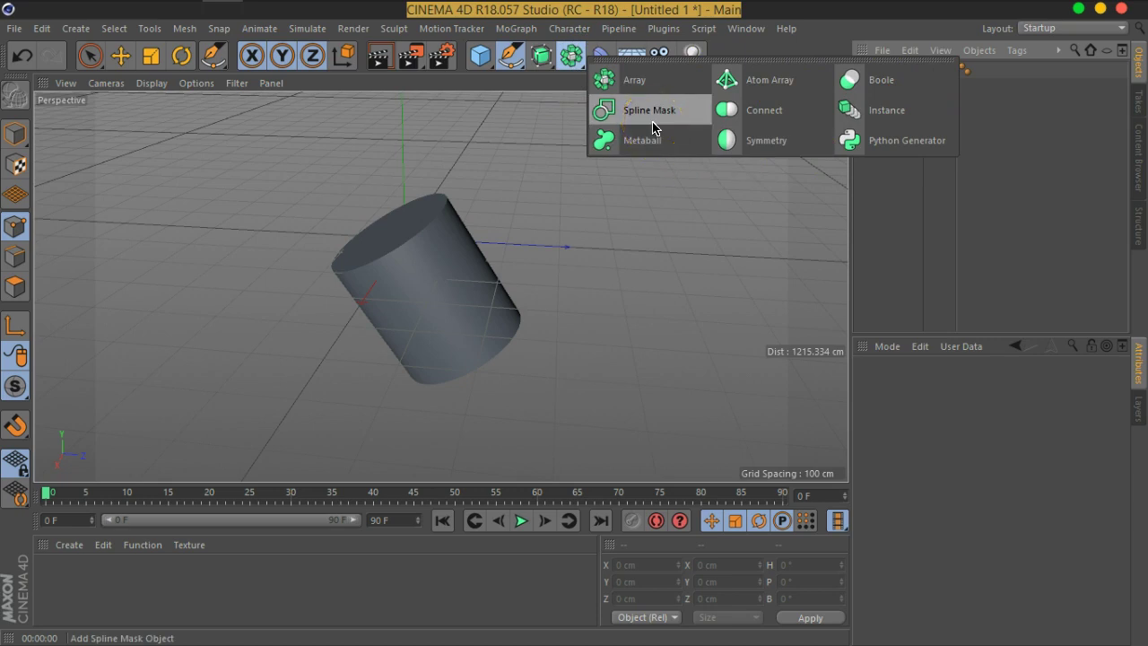
drag(652, 128, 653, 163)
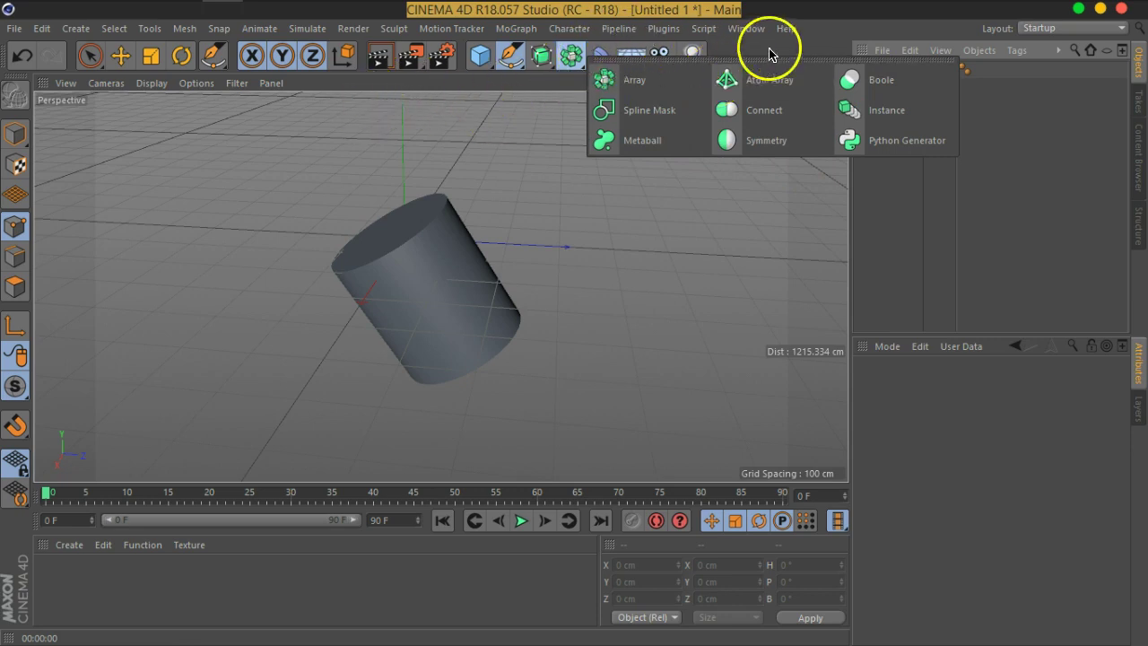
click(807, 43)
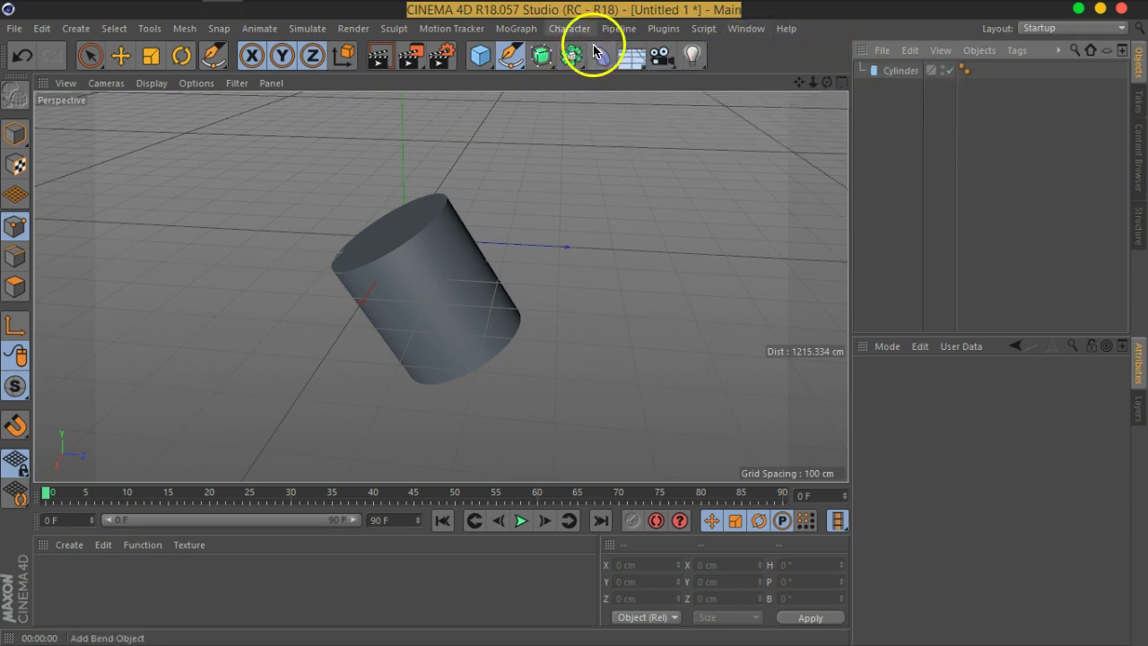
click(600, 56)
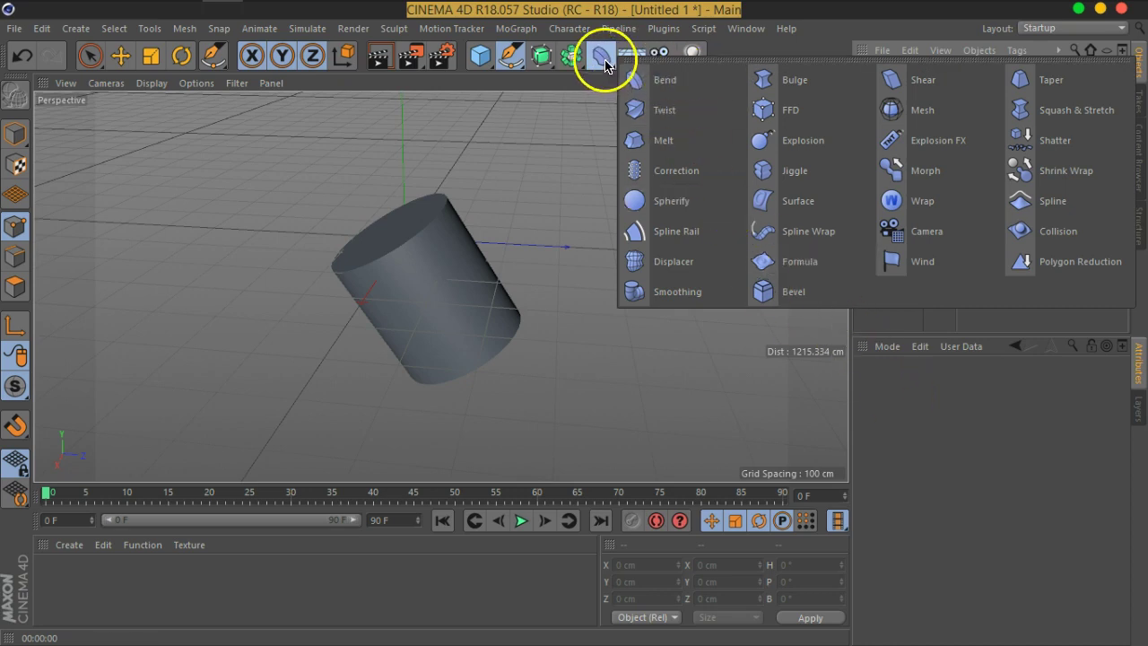
click(927, 381)
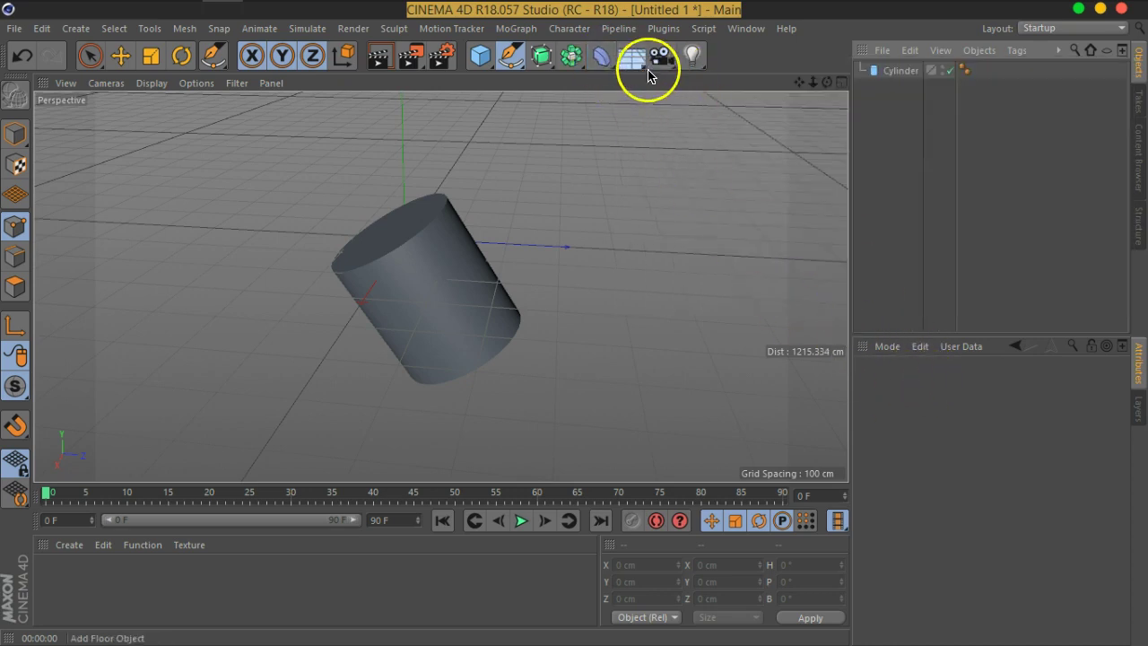
click(648, 71)
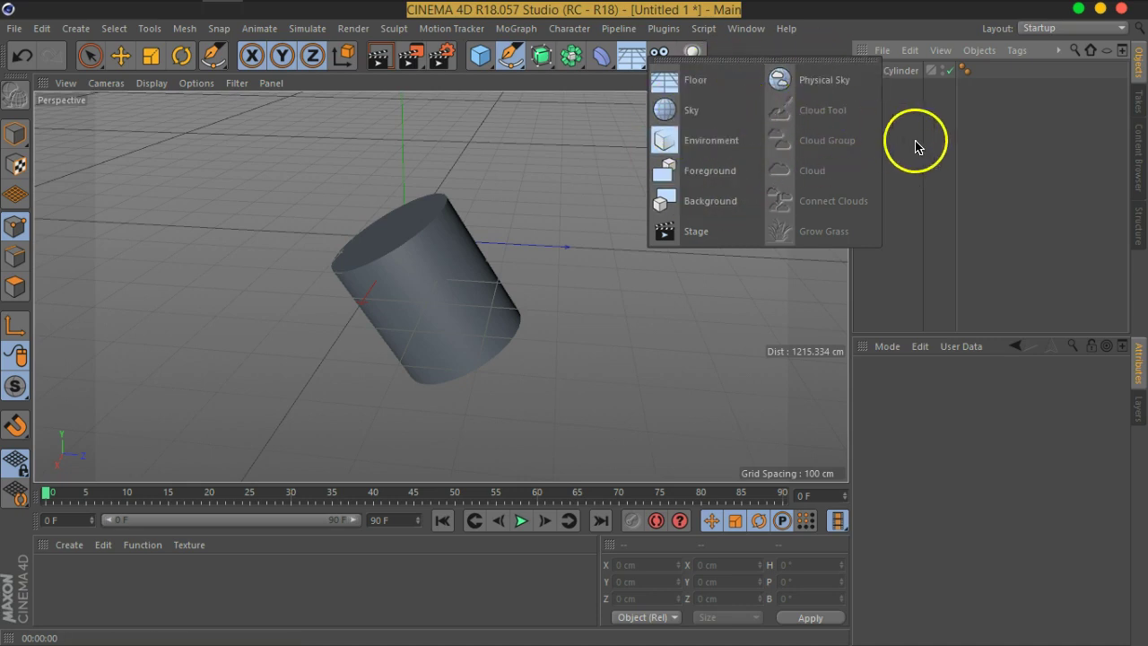
drag(666, 72, 717, 146)
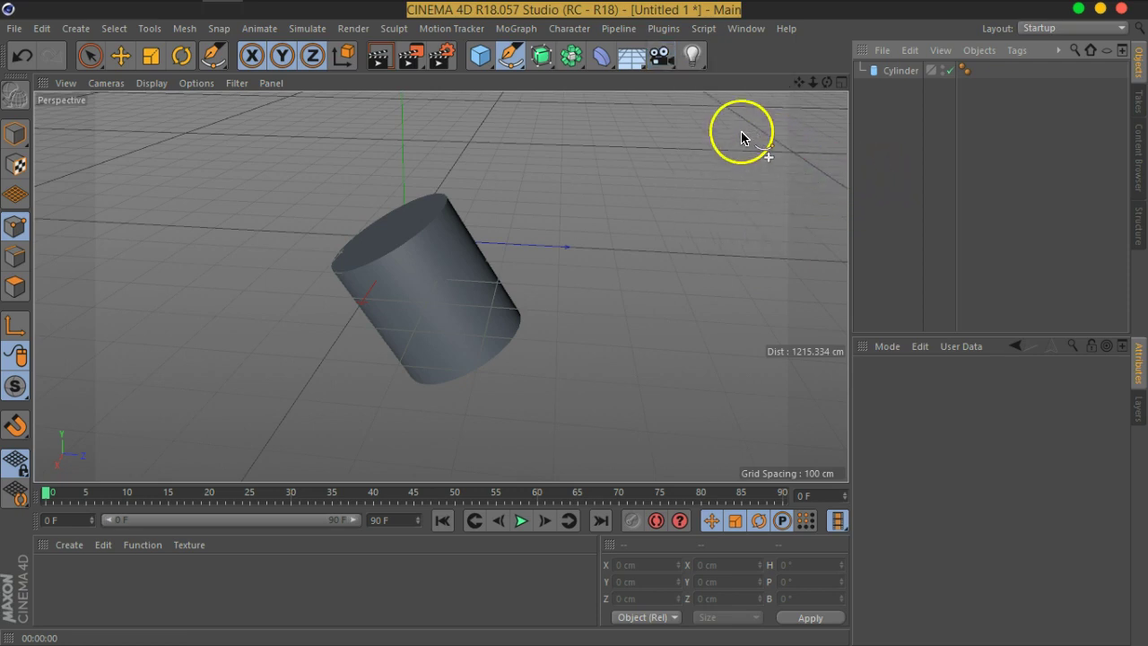
click(696, 58)
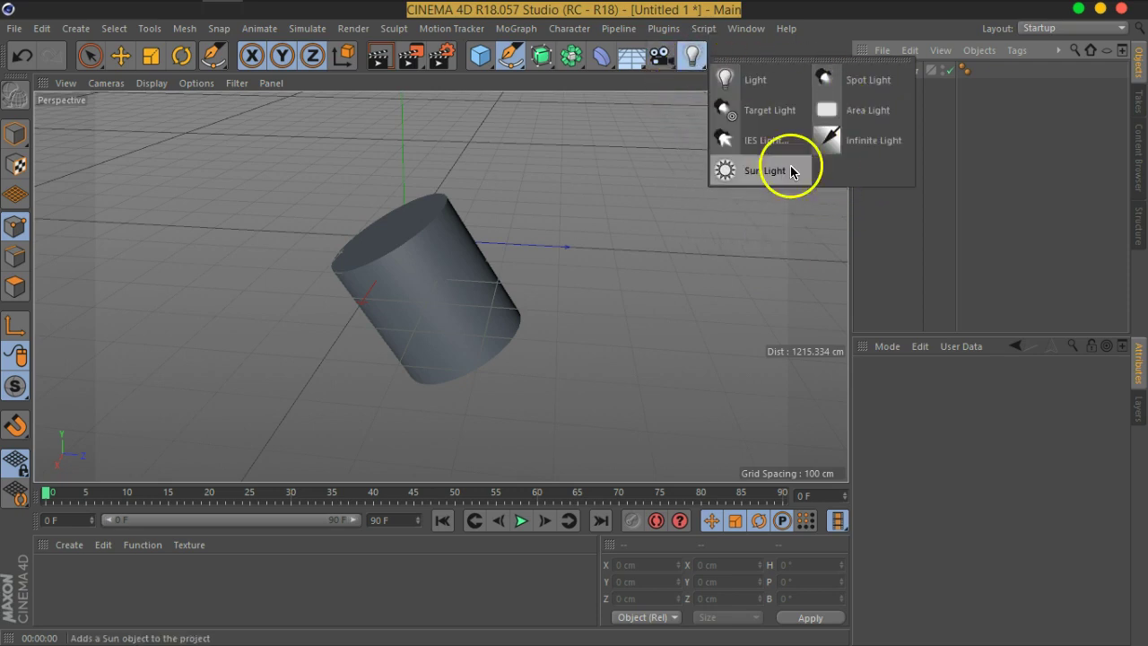
click(763, 73)
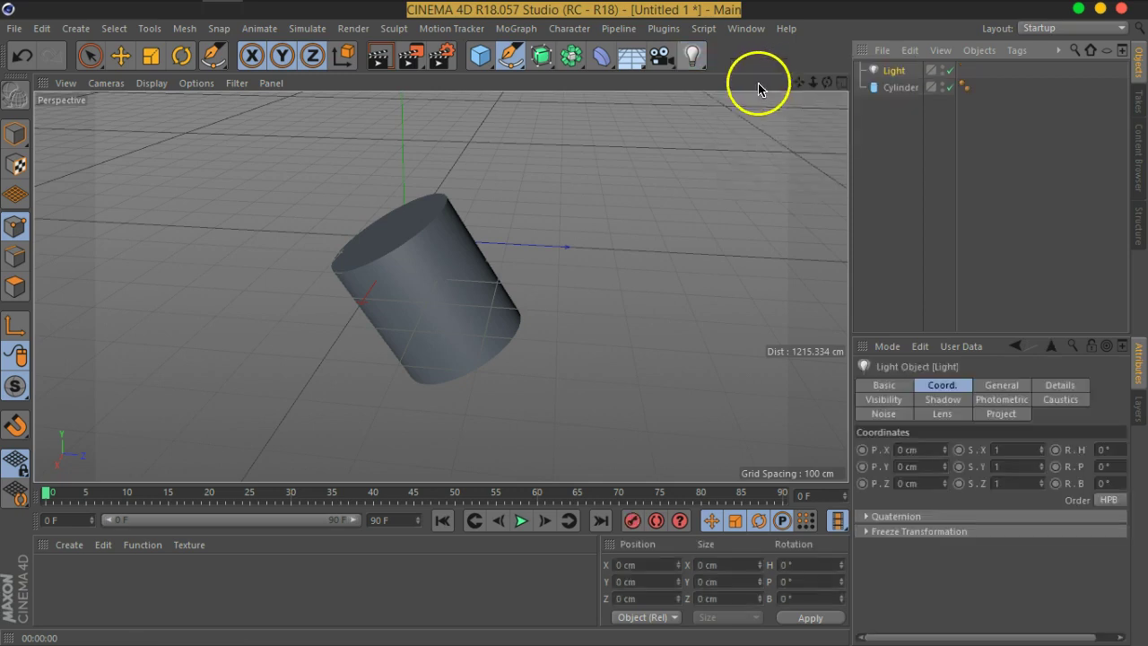
click(120, 55)
mouse_move(501, 256)
mouse_down()
mouse_move(529, 325)
mouse_move(505, 350)
mouse_up()
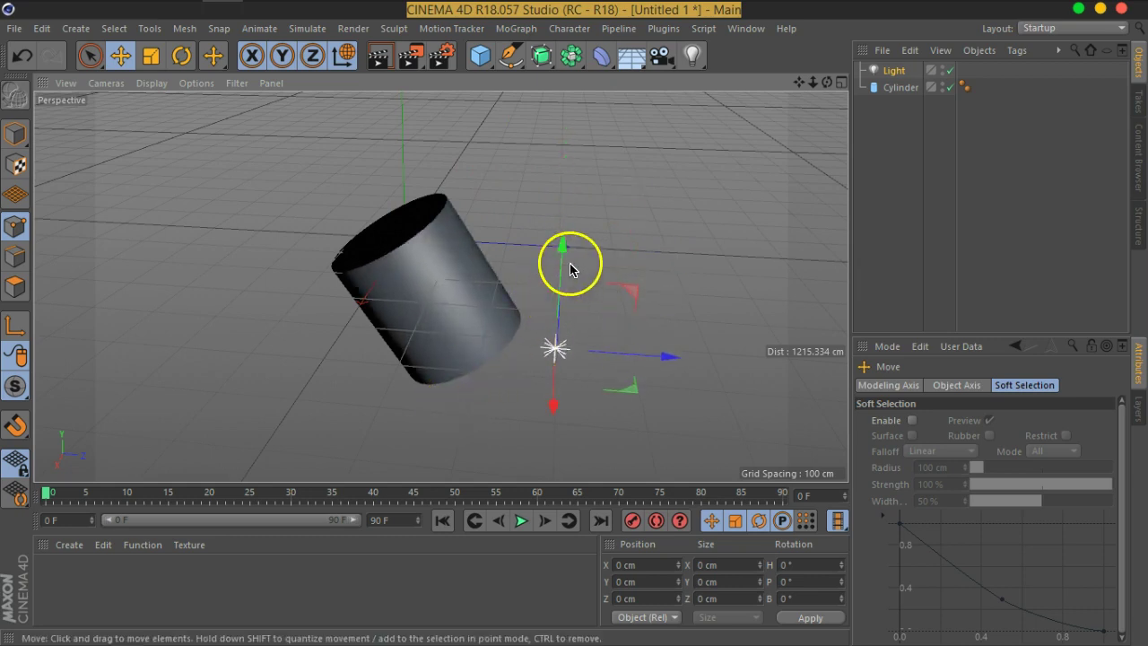
drag(574, 264, 579, 152)
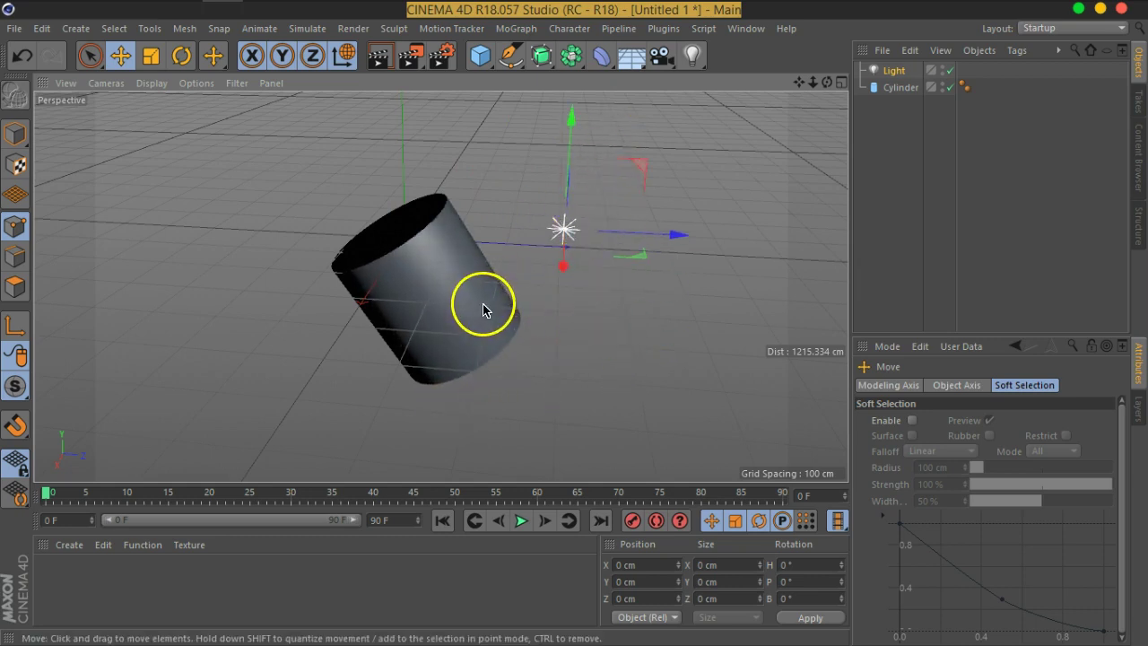
click(377, 55)
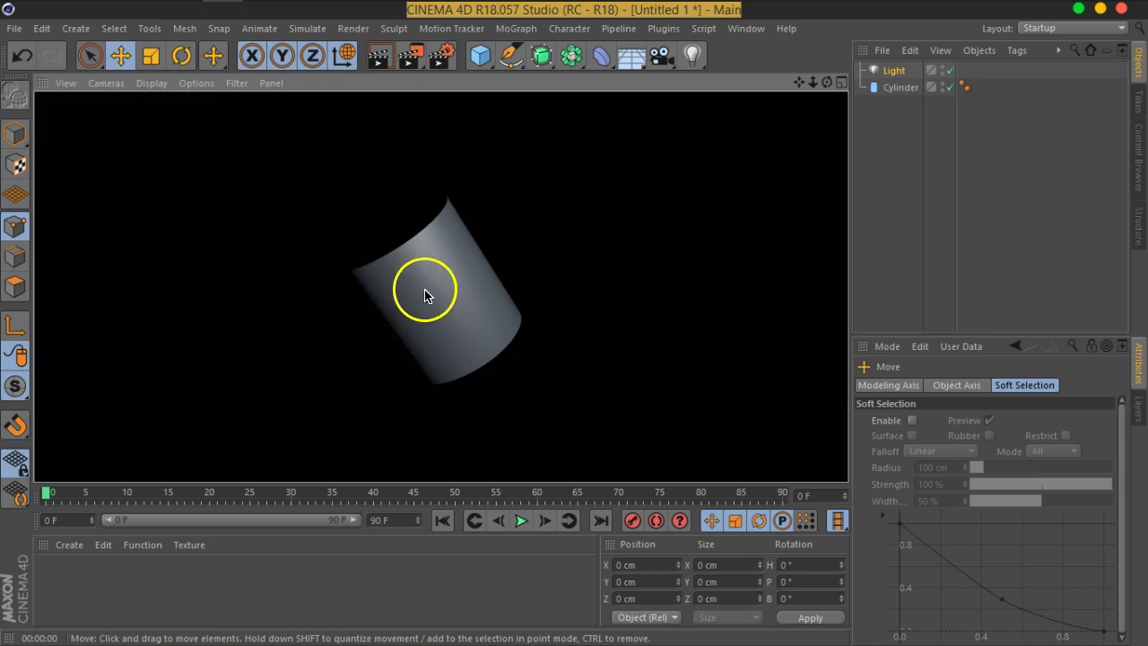
click(554, 201)
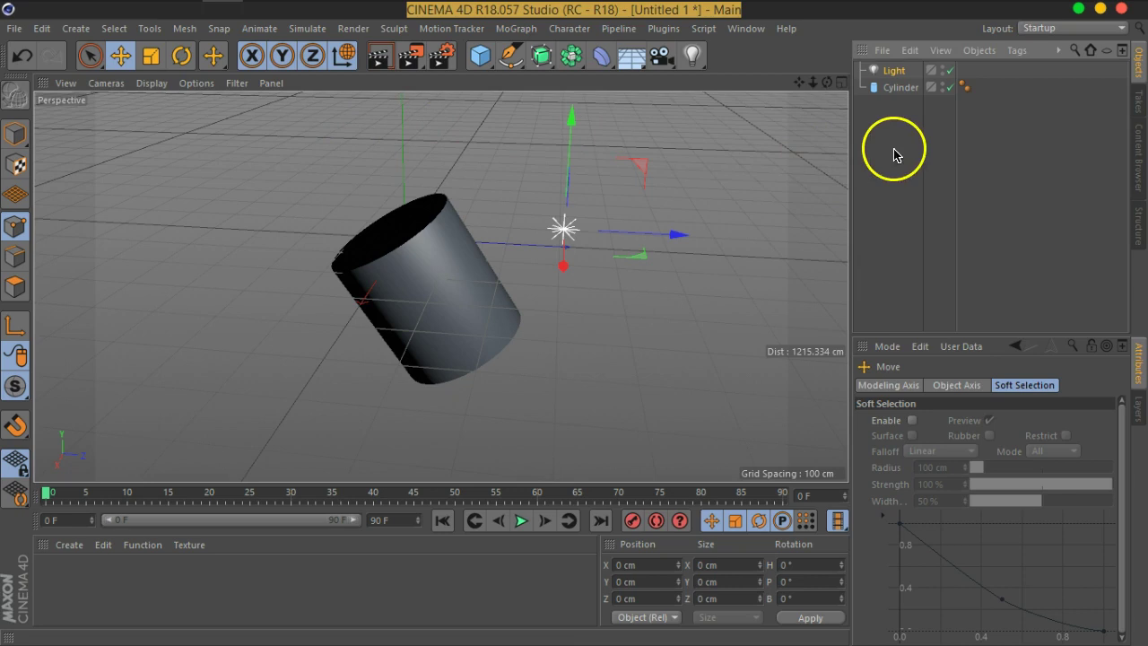
click(894, 72)
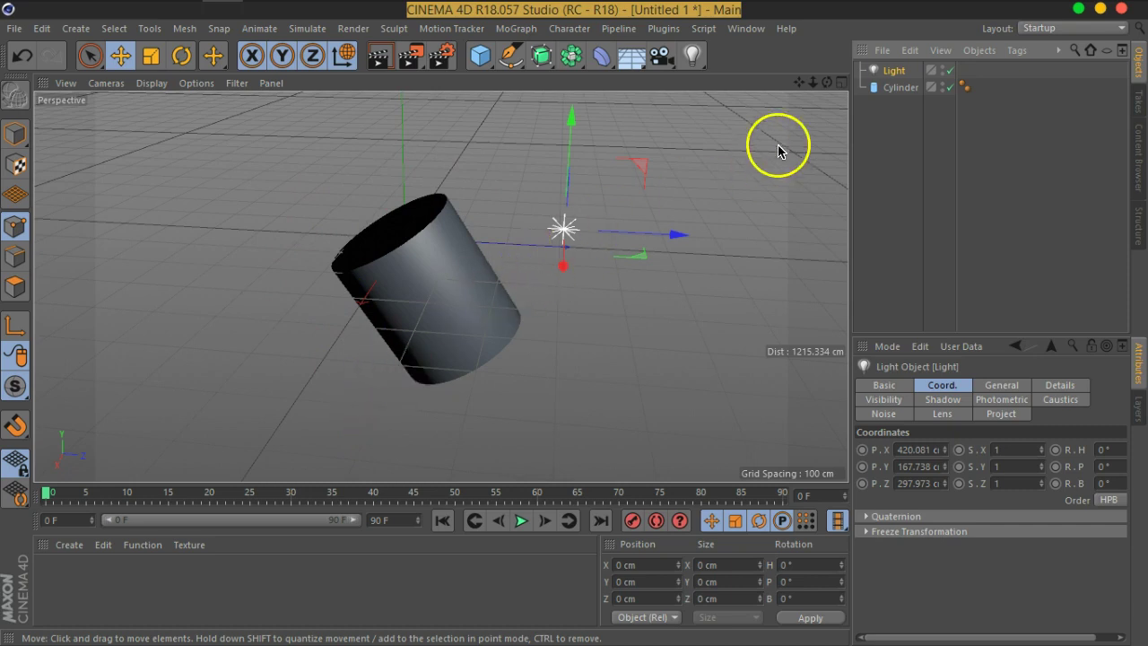
key(Delete)
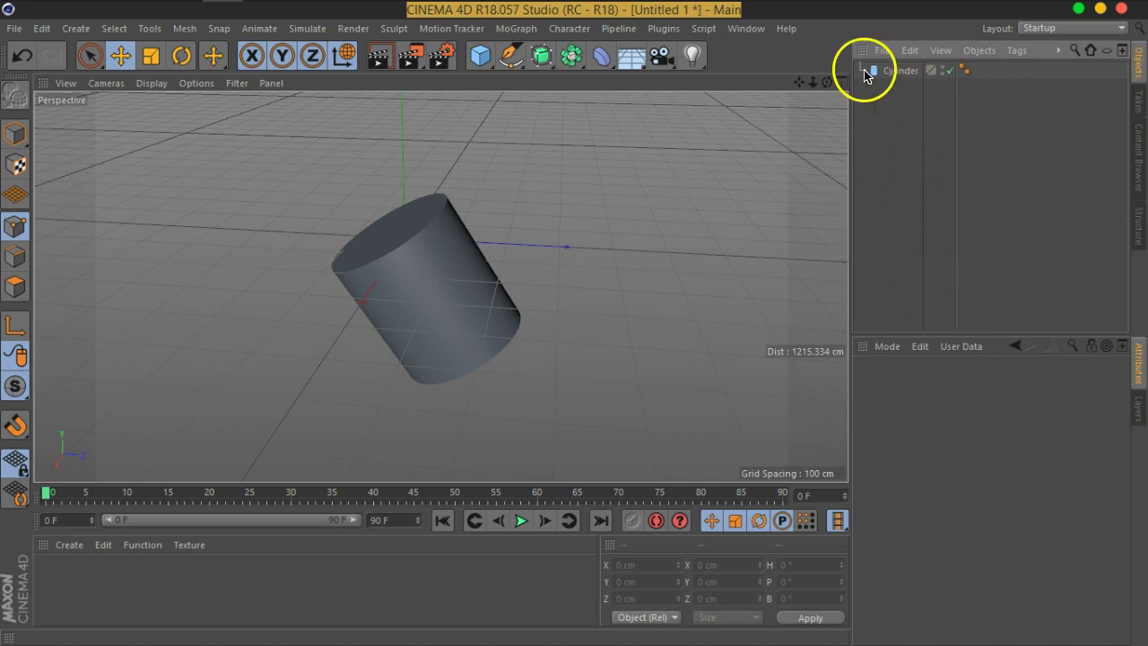
click(904, 70)
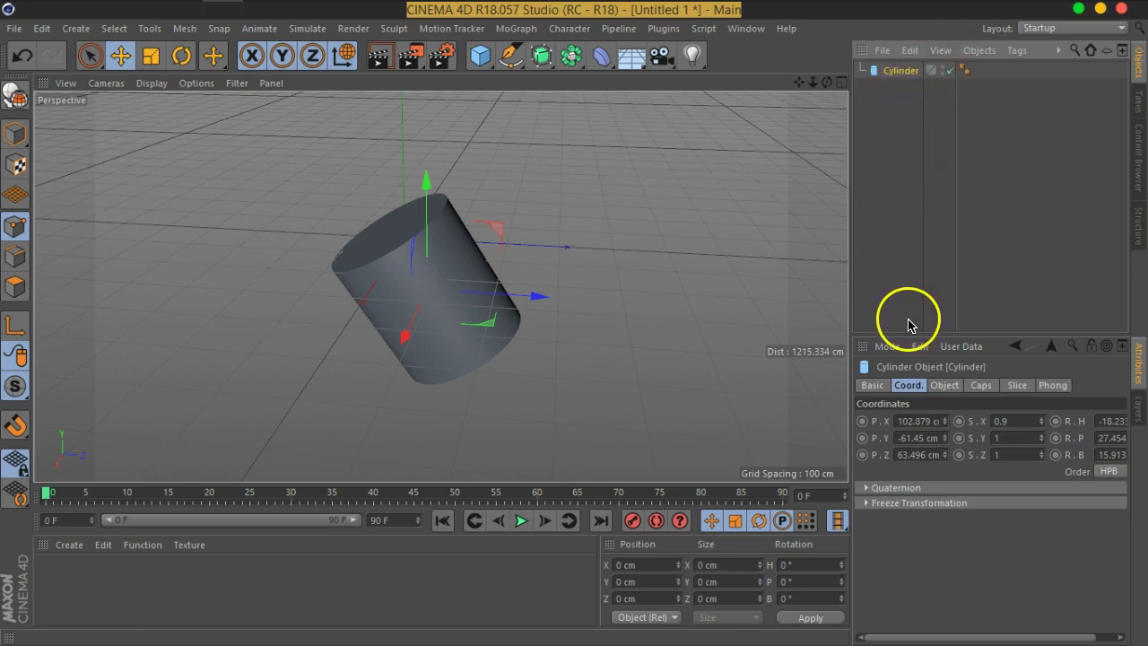
click(924, 117)
click(897, 72)
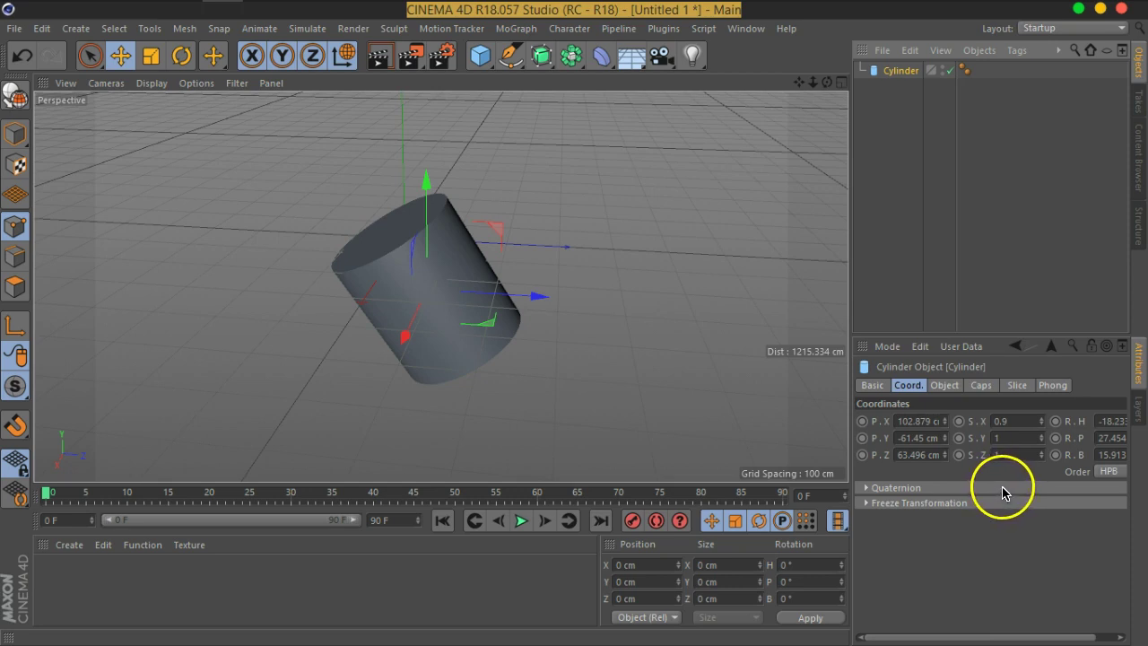
- Add a Cube and a Sphere to the scene alongside the Cylinder
click(484, 57)
drag(485, 55, 658, 102)
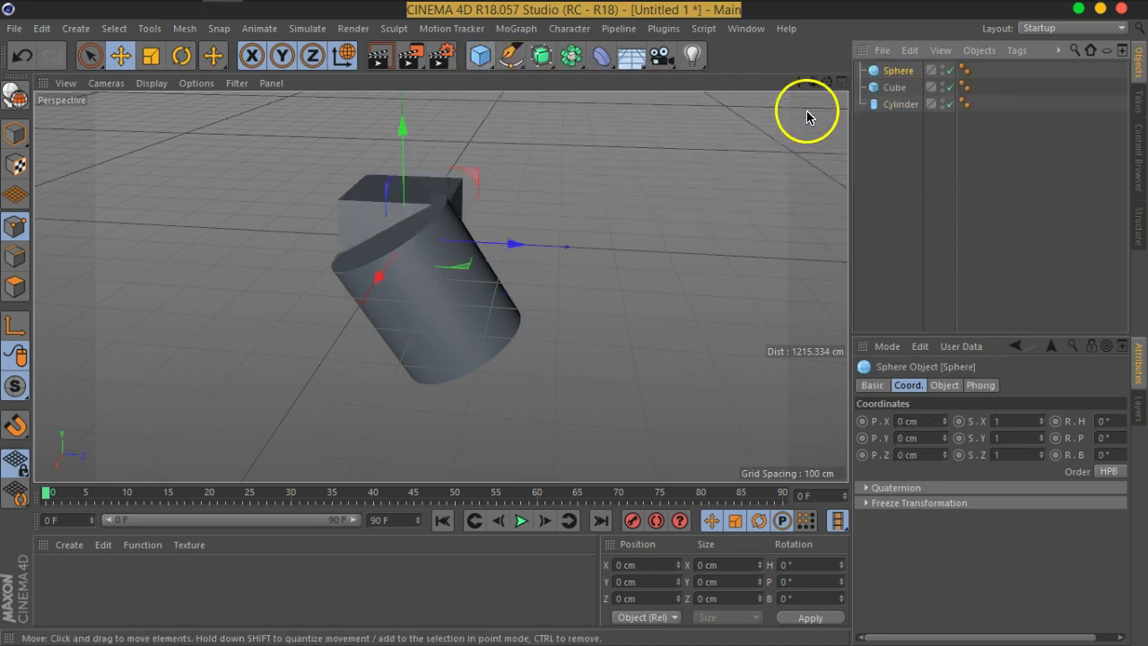
click(902, 166)
click(898, 105)
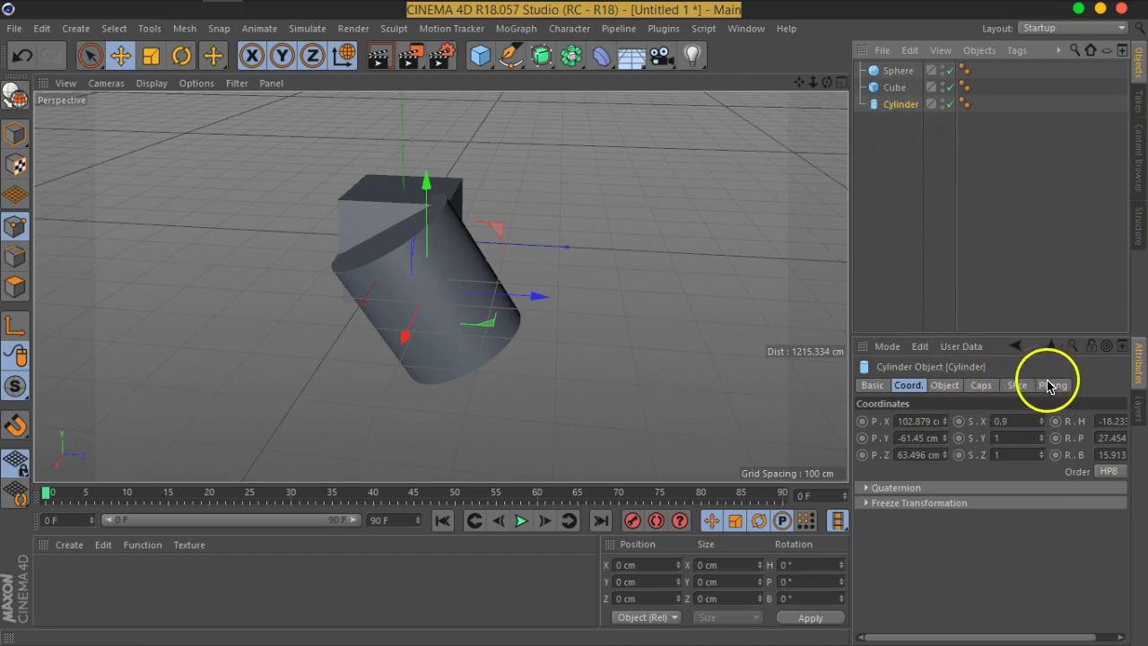
click(895, 87)
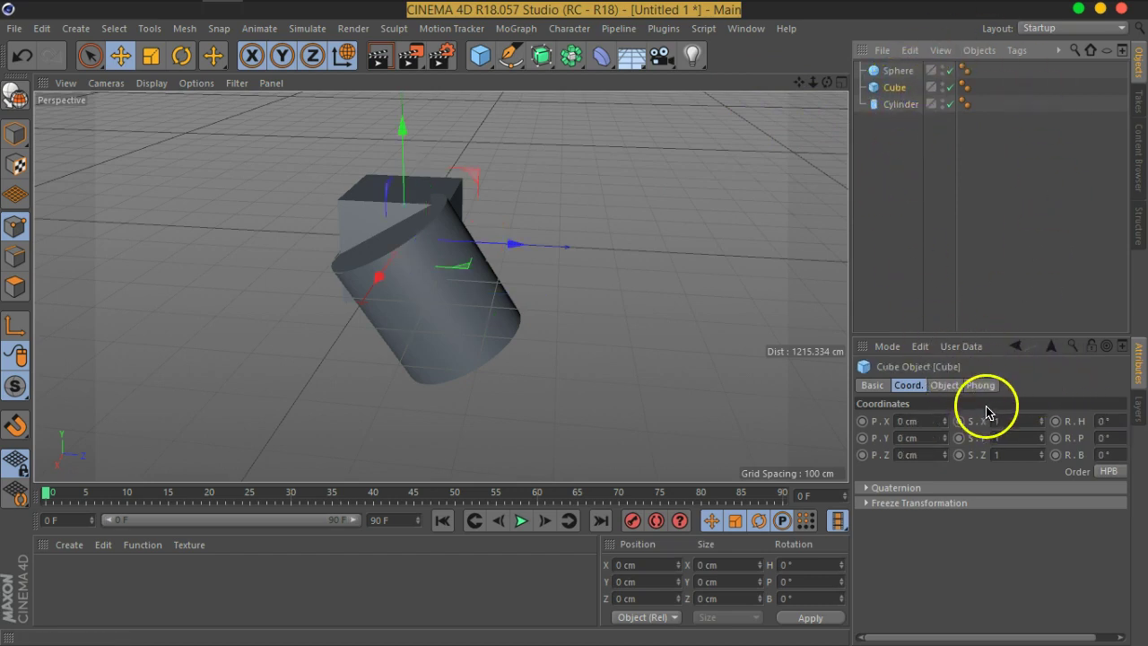
- Set the Sphere's X position to -4 cm in its coordinates and widen the panels
click(872, 384)
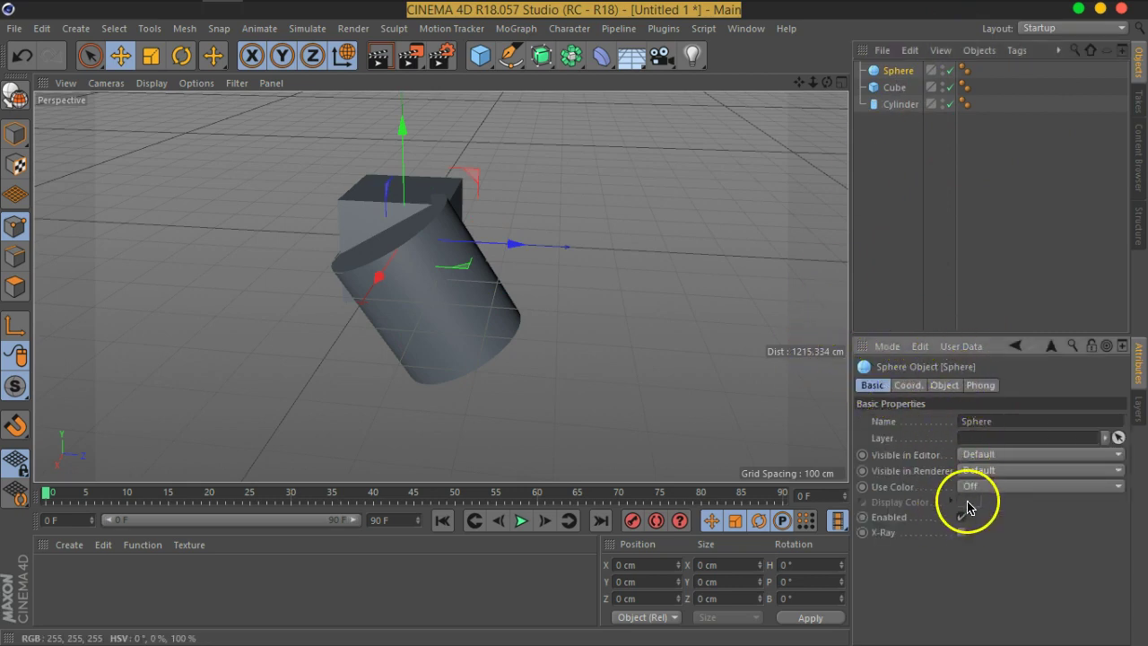
click(914, 389)
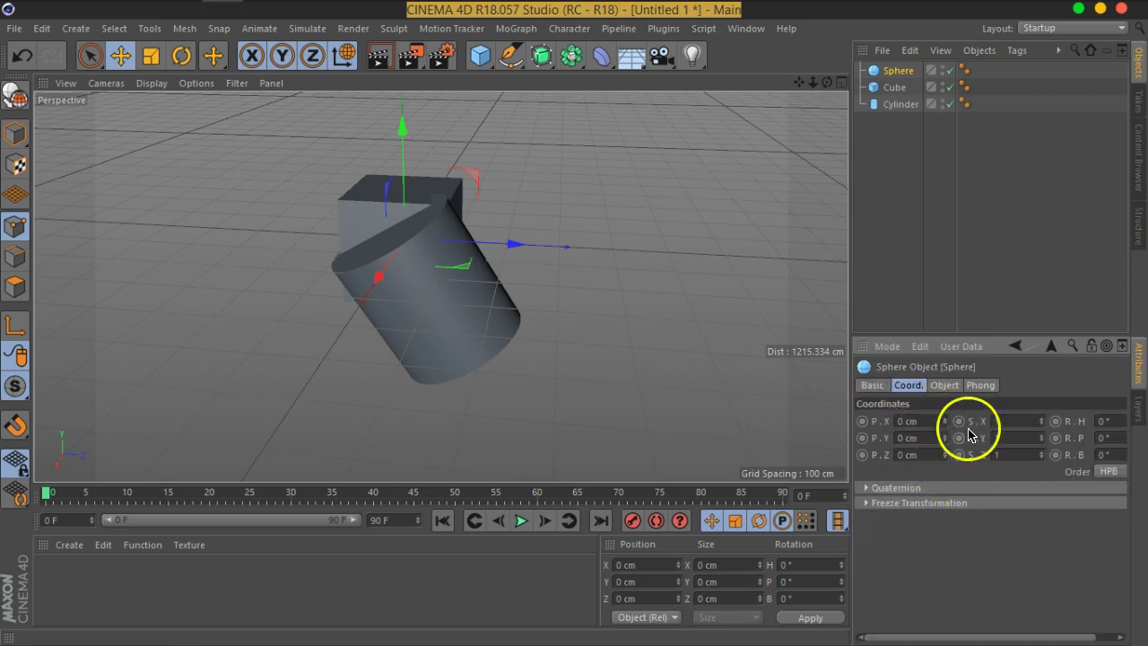
text(4)
key(Return)
click(927, 455)
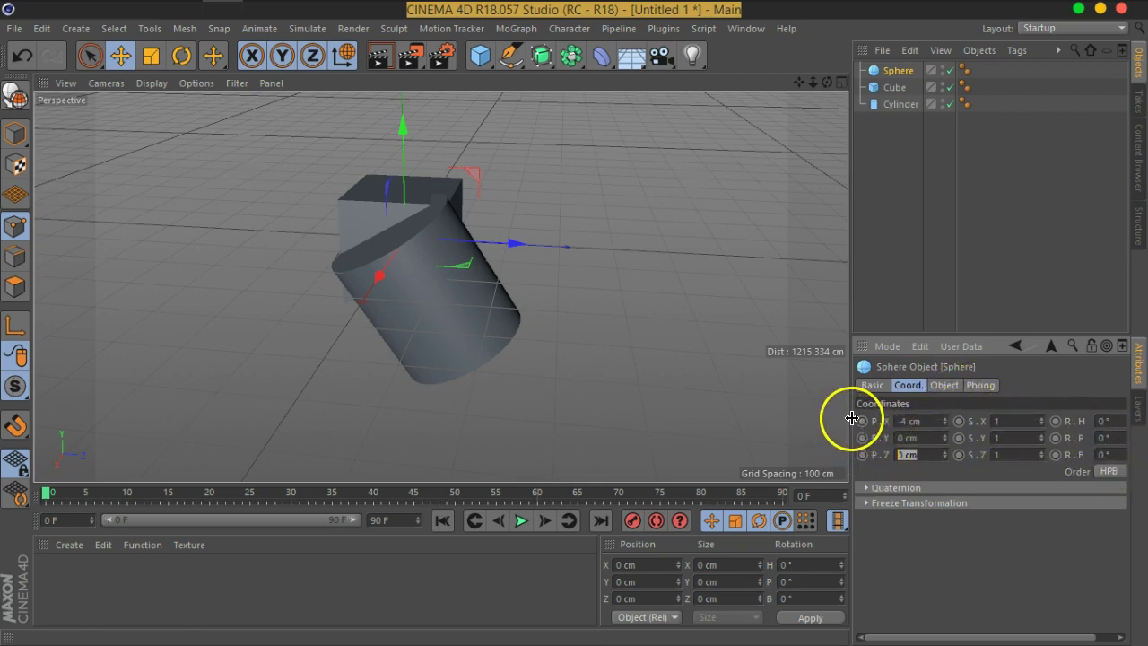
drag(850, 414, 782, 411)
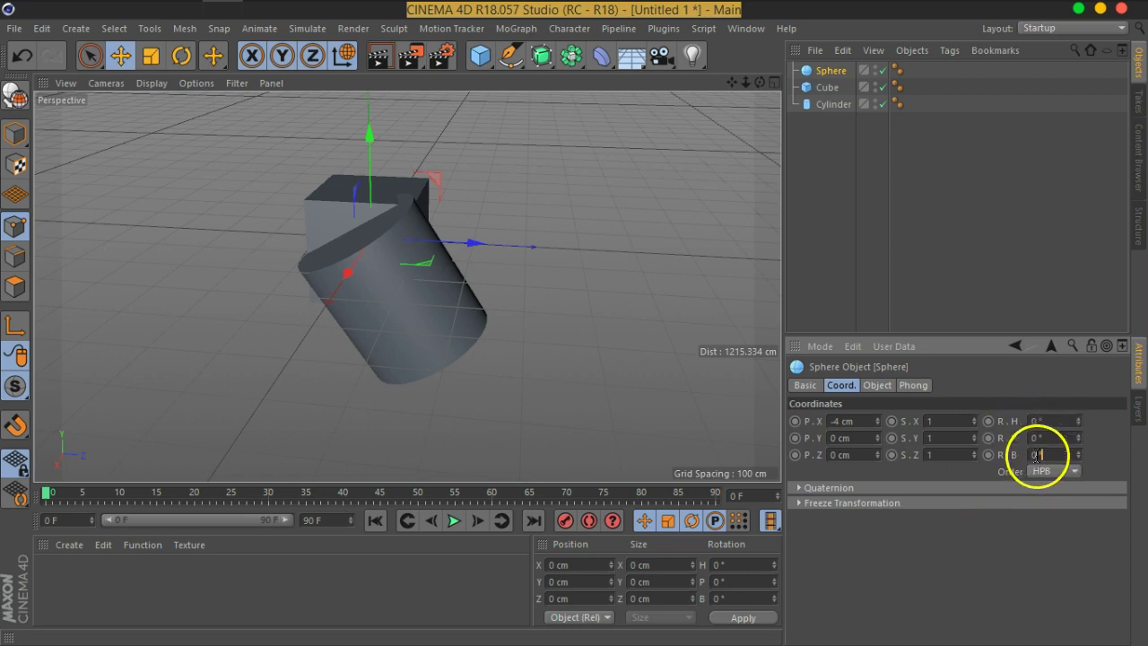
- Switch the Sphere's rotation order to XYZ
click(1052, 475)
click(1062, 513)
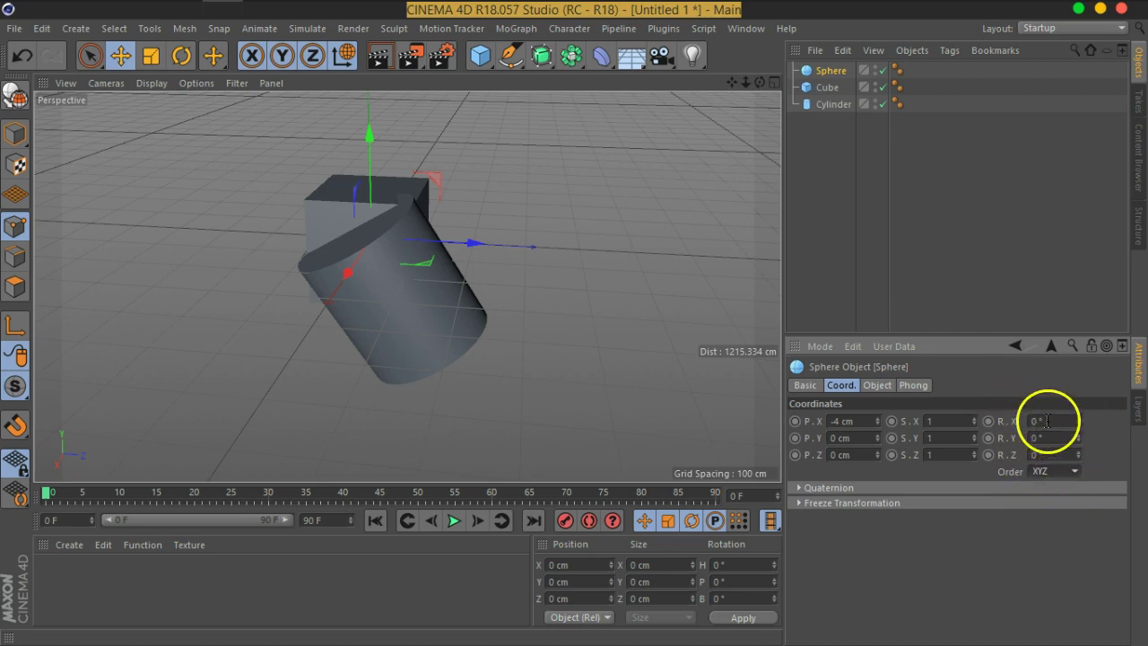
click(1046, 420)
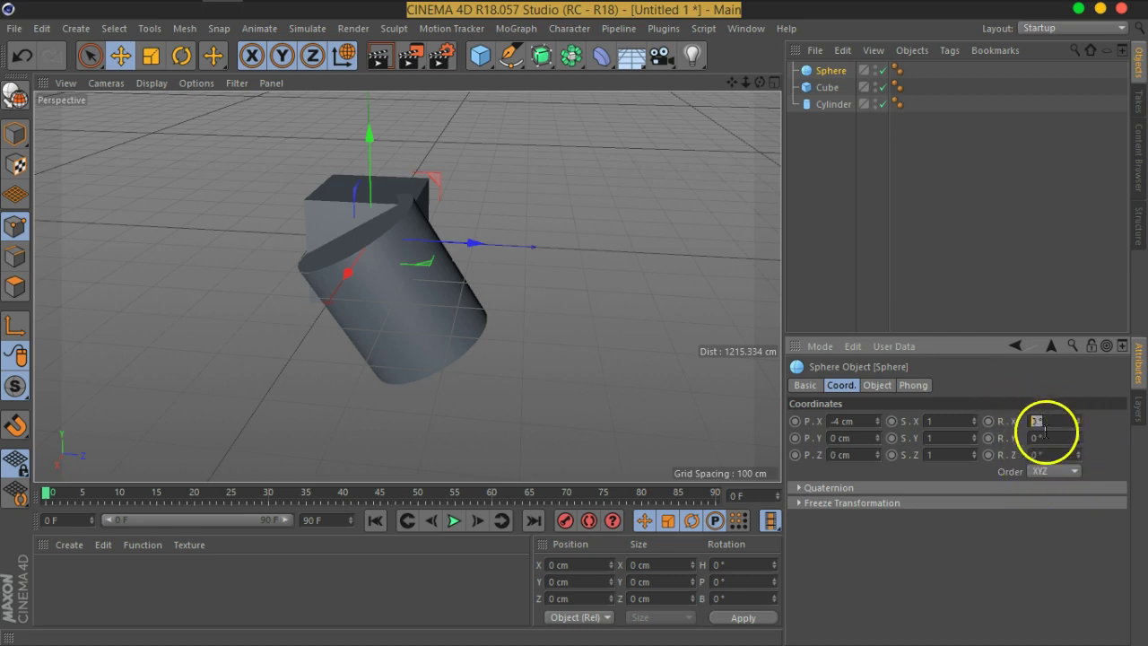
- Inspect the Sphere's radius, segments and Phong tag properties, then deselect it
click(885, 387)
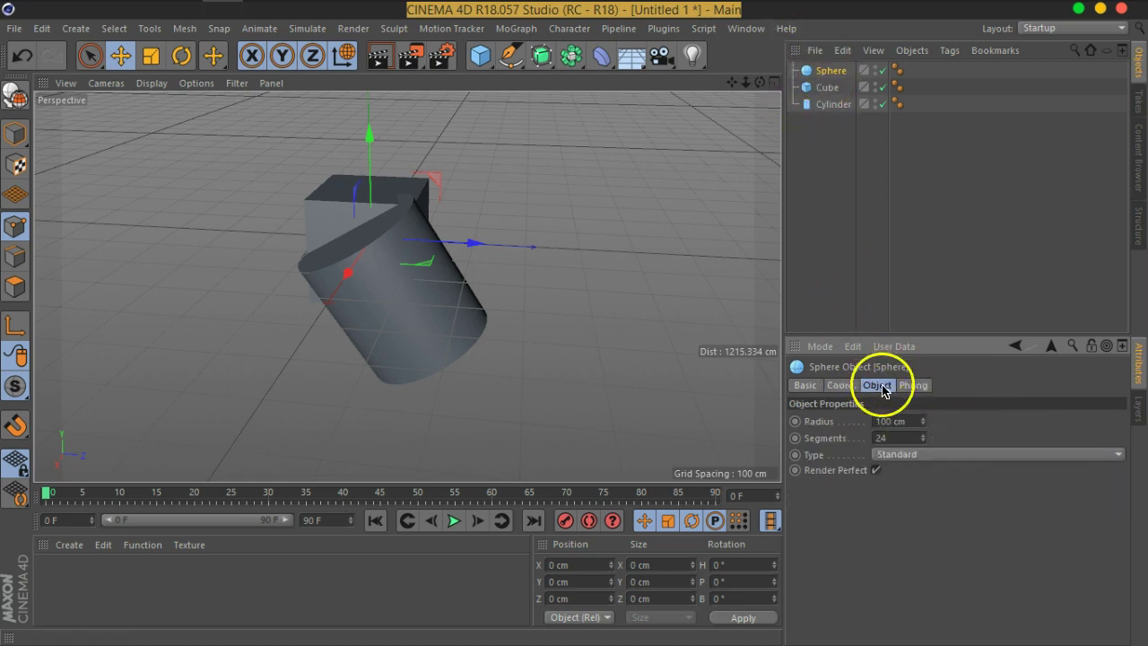
click(913, 384)
click(843, 435)
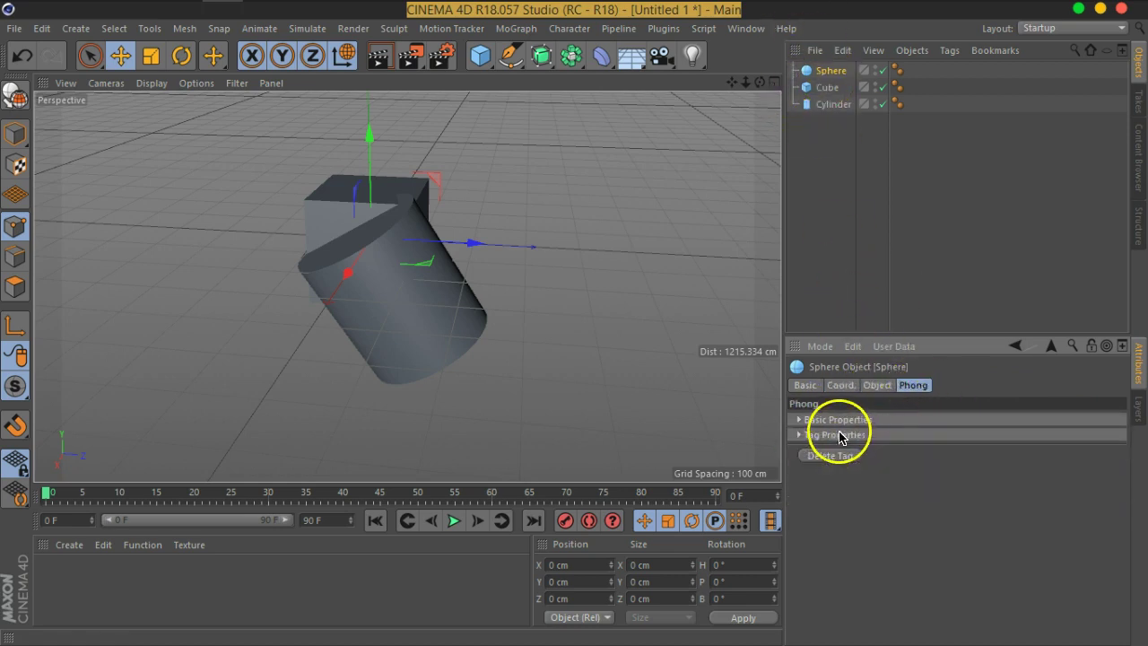
click(838, 419)
click(838, 419)
click(843, 435)
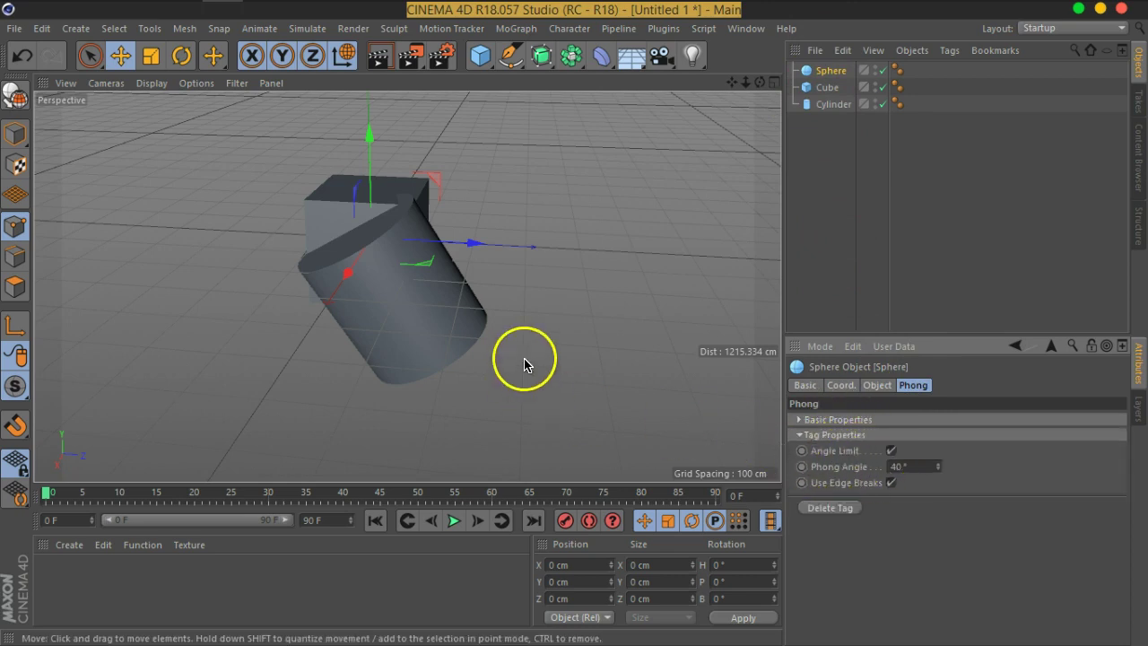
click(820, 262)
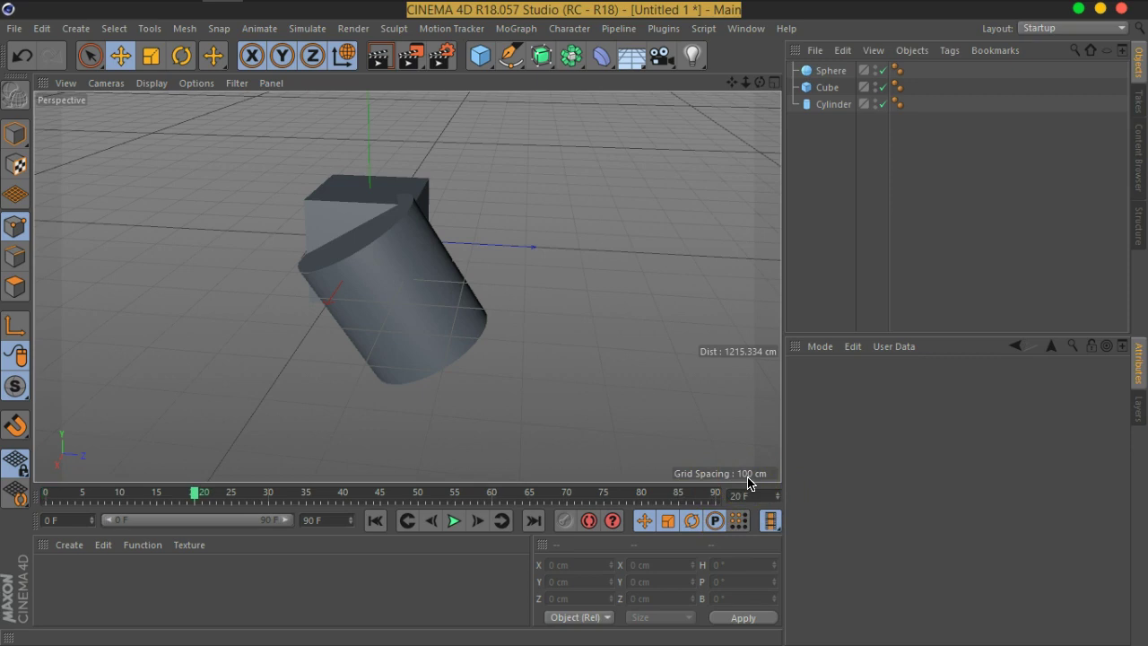
- Set the animation end frame to 200 F and adjust the preview range start
double_click(312, 520)
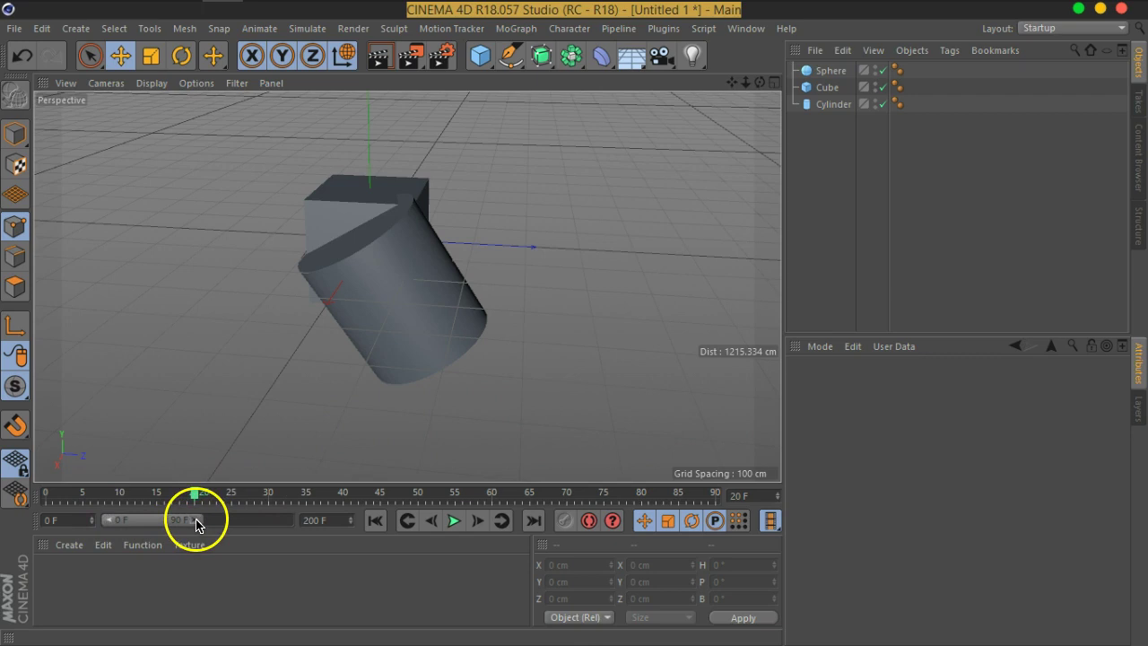
drag(197, 525, 281, 527)
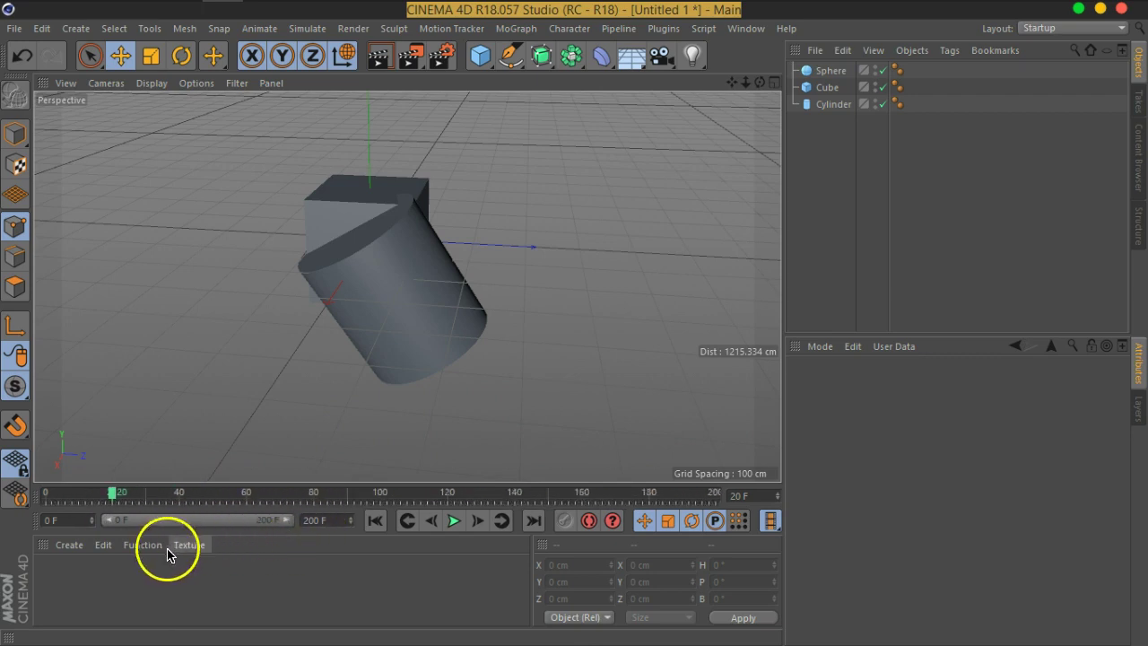
click(66, 523)
text(0)
key(Return)
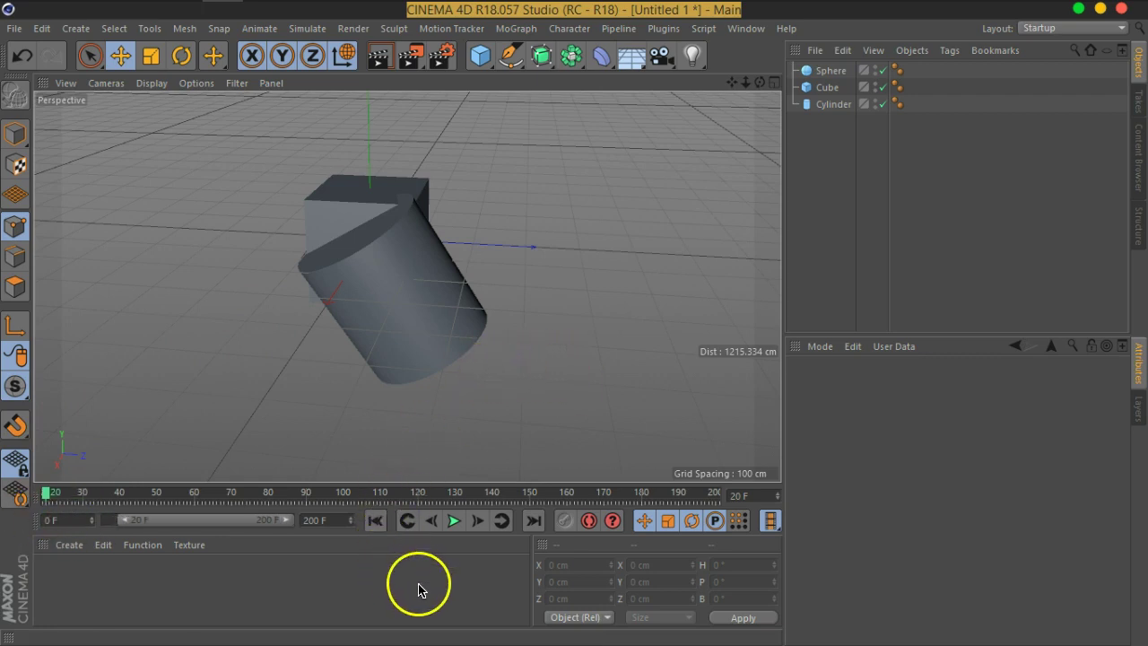
- Test playback from frame 0 to 200, then create the default material Mat
click(453, 520)
click(451, 522)
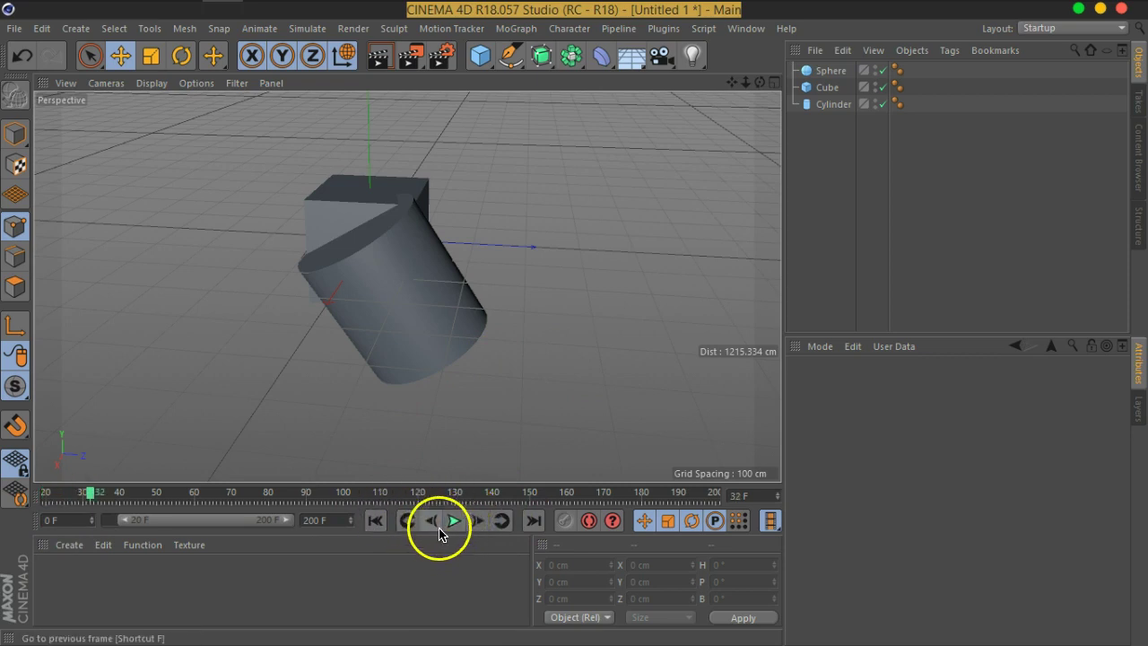
click(434, 527)
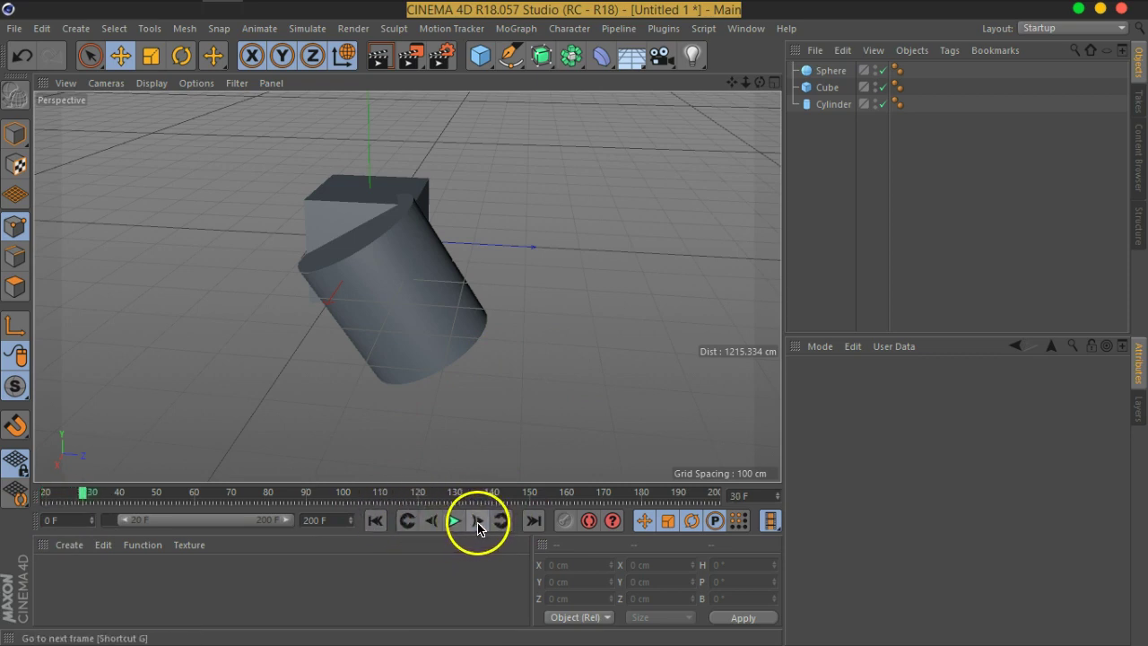
click(477, 529)
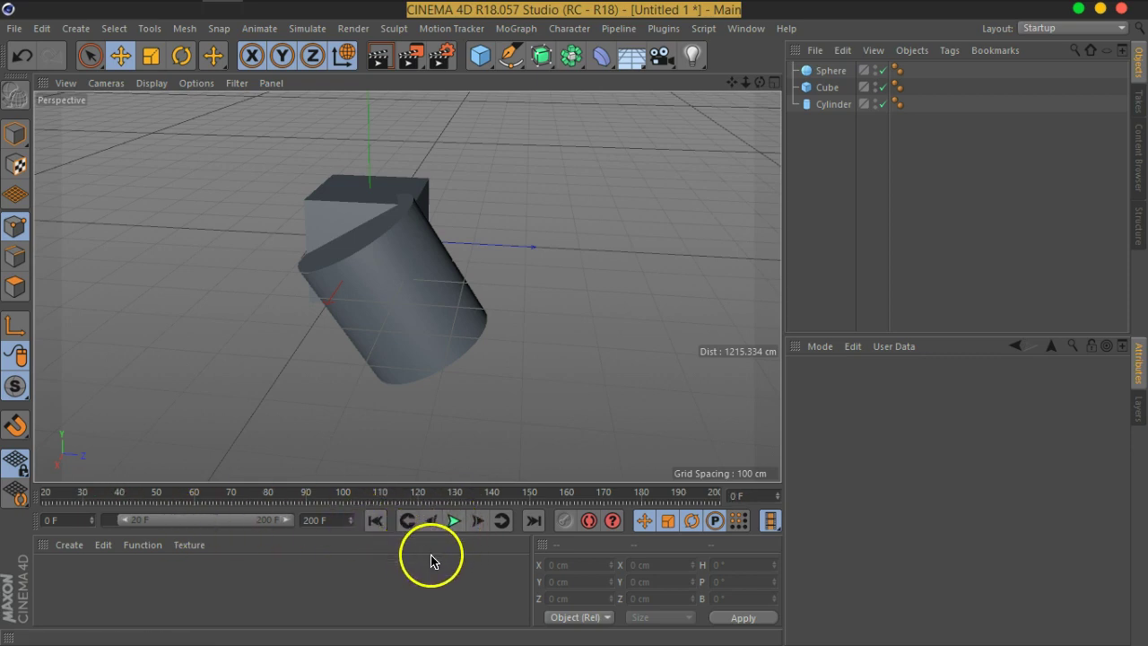
drag(128, 520, 102, 520)
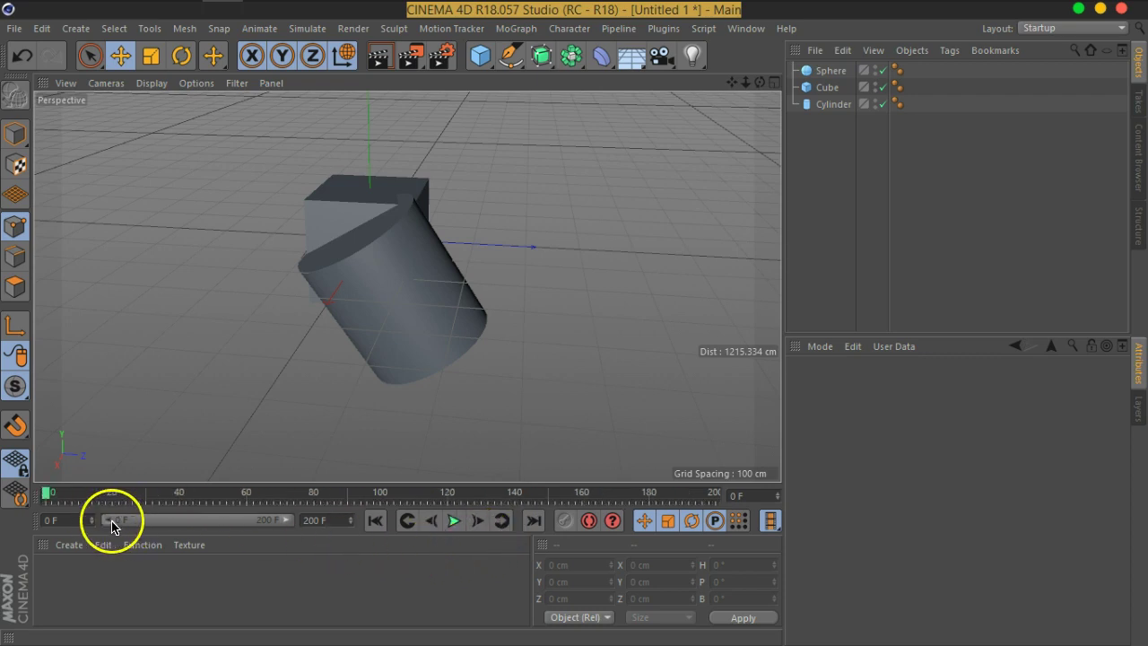
click(529, 523)
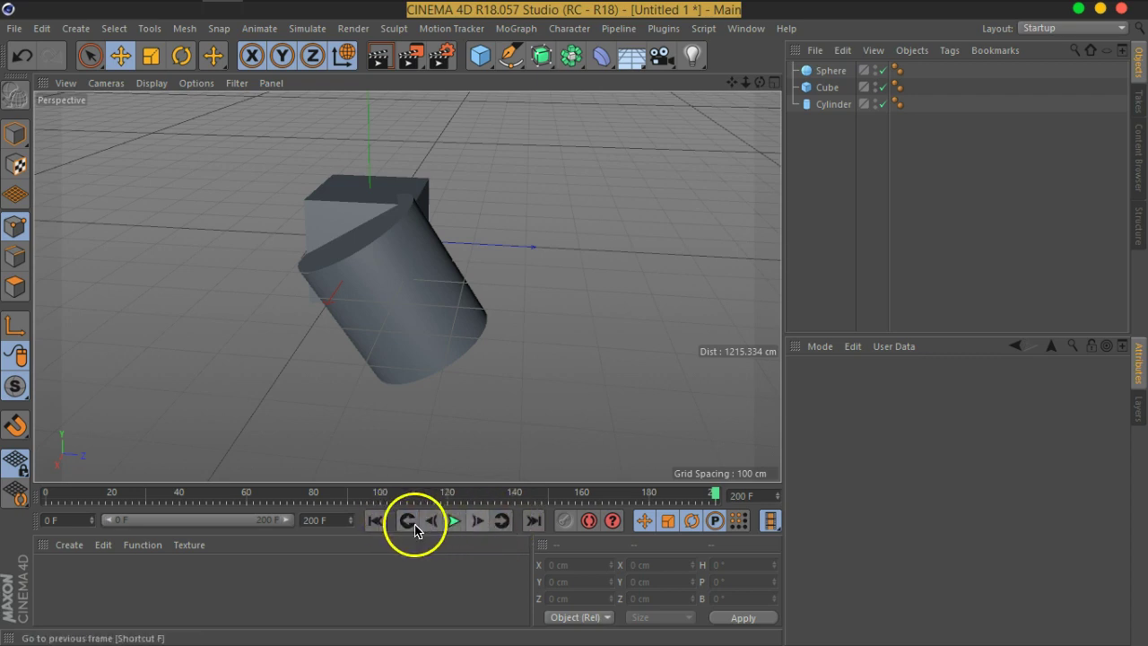
click(387, 521)
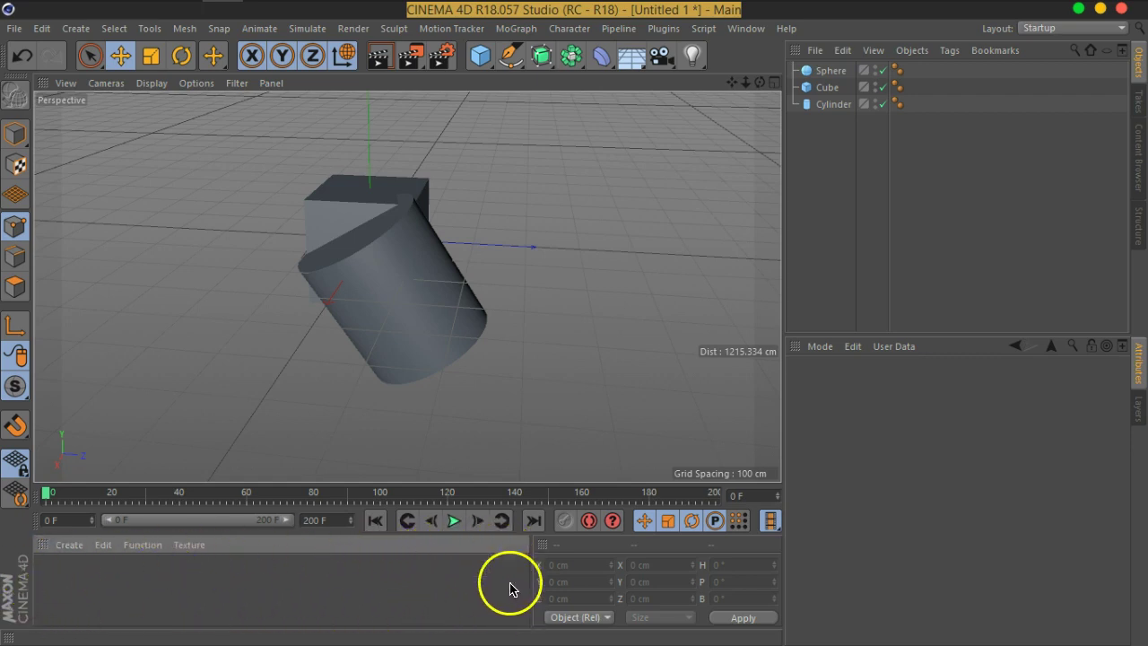
double_click(58, 574)
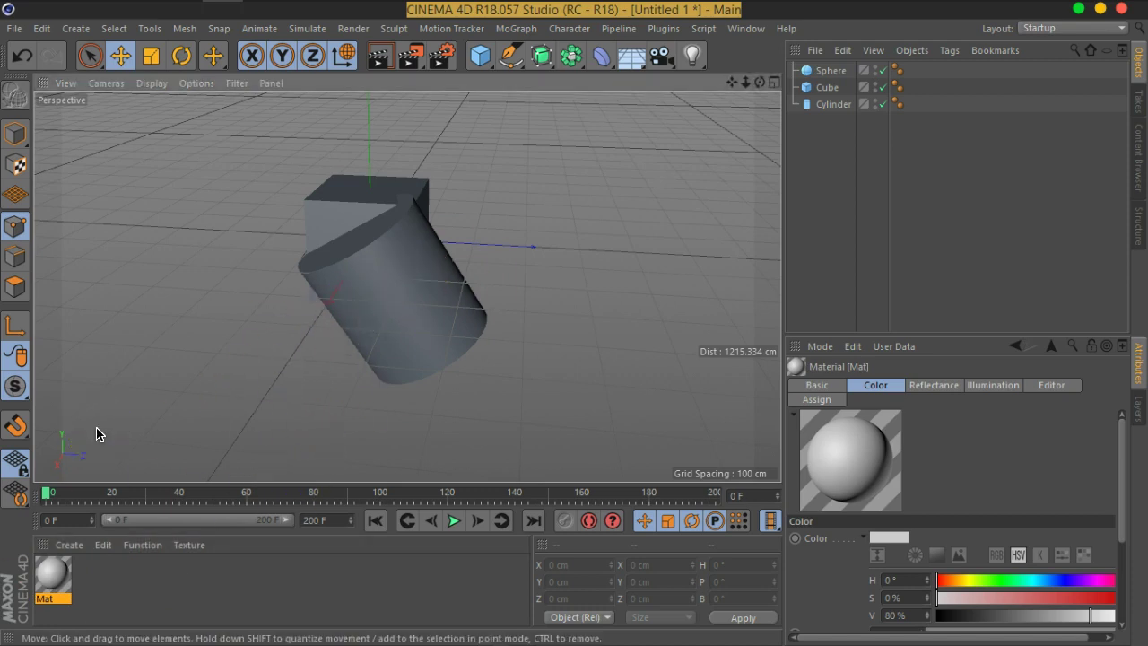
click(95, 584)
click(55, 574)
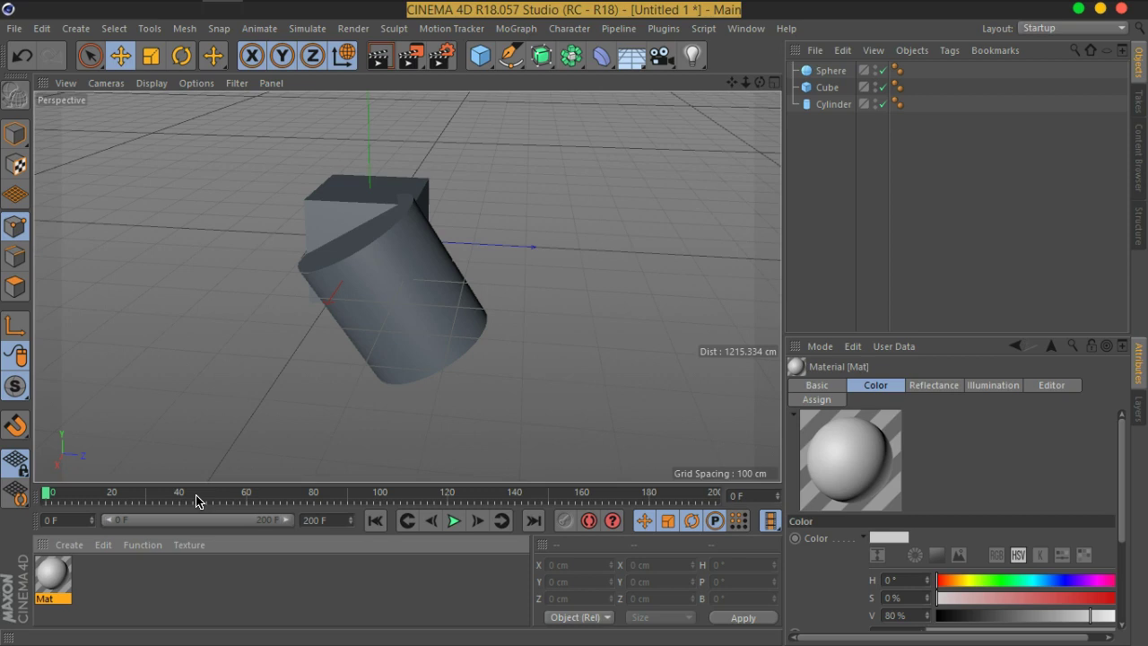
click(404, 284)
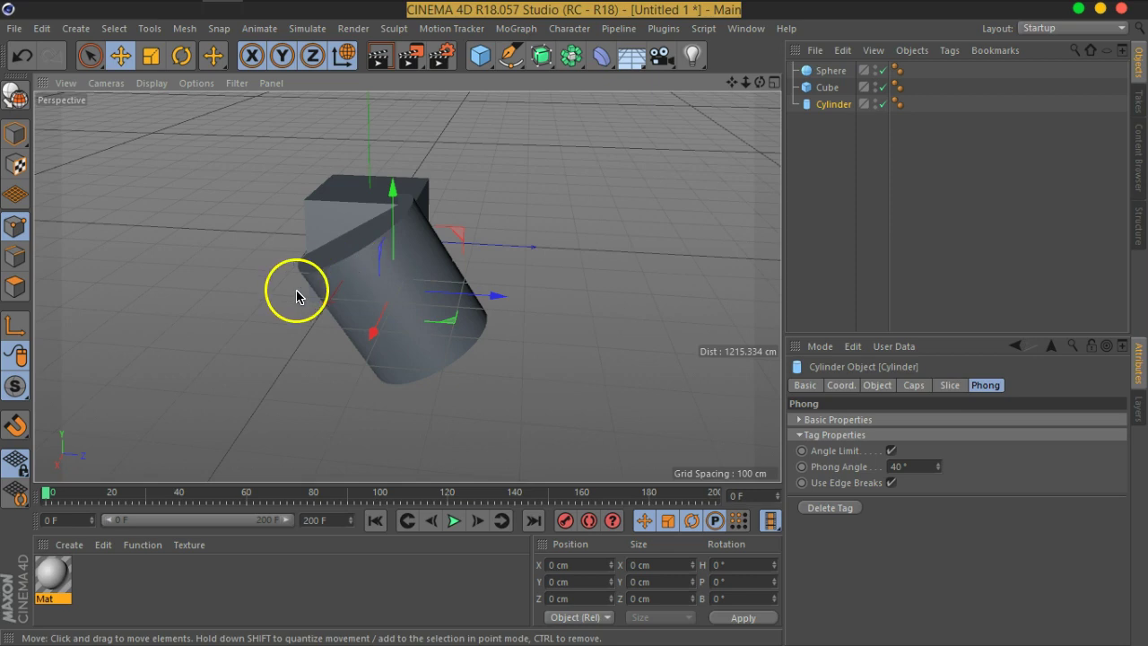
click(55, 581)
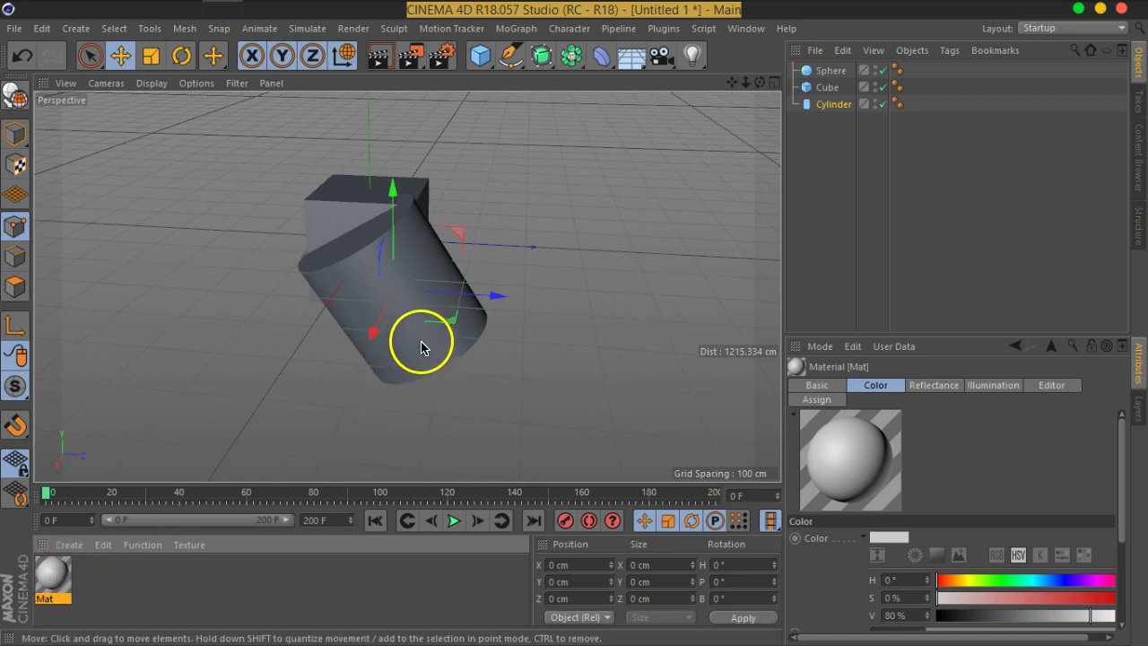
click(161, 599)
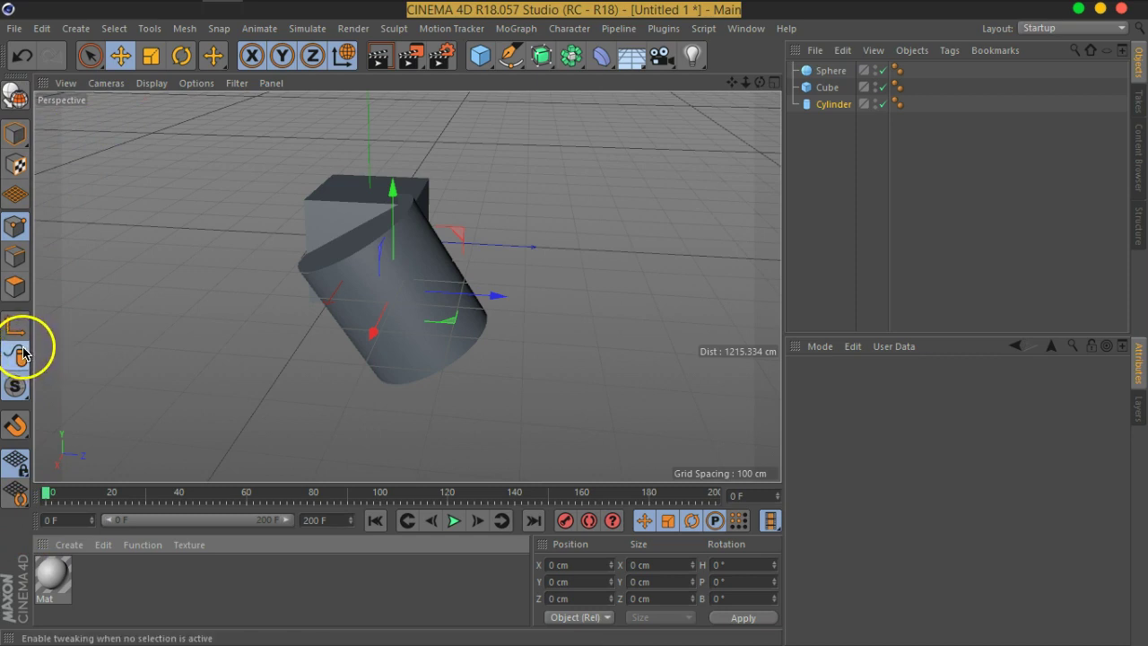
- Reselect the Cylinder and shift it clear of the Cube
click(810, 164)
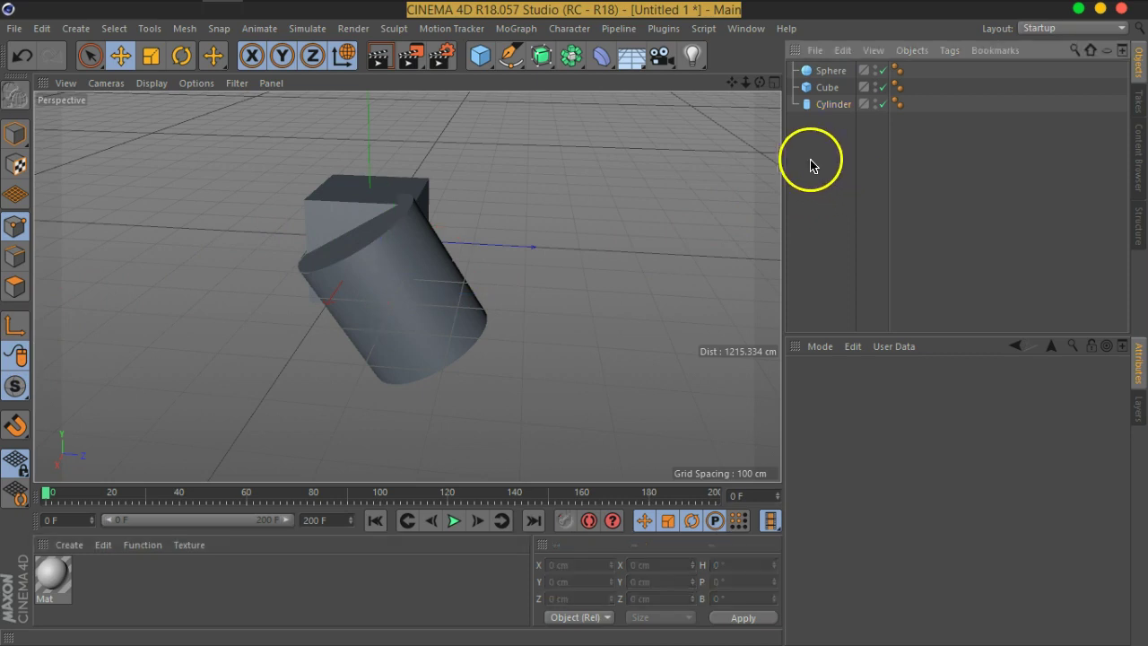
click(826, 105)
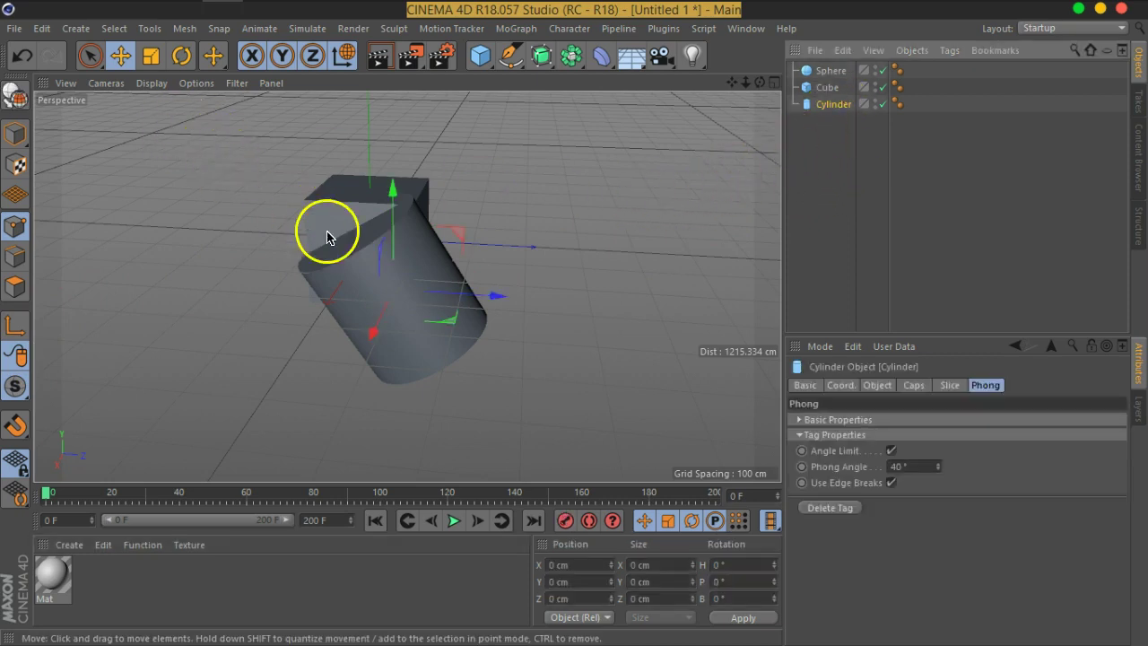
key(ctrl+z)
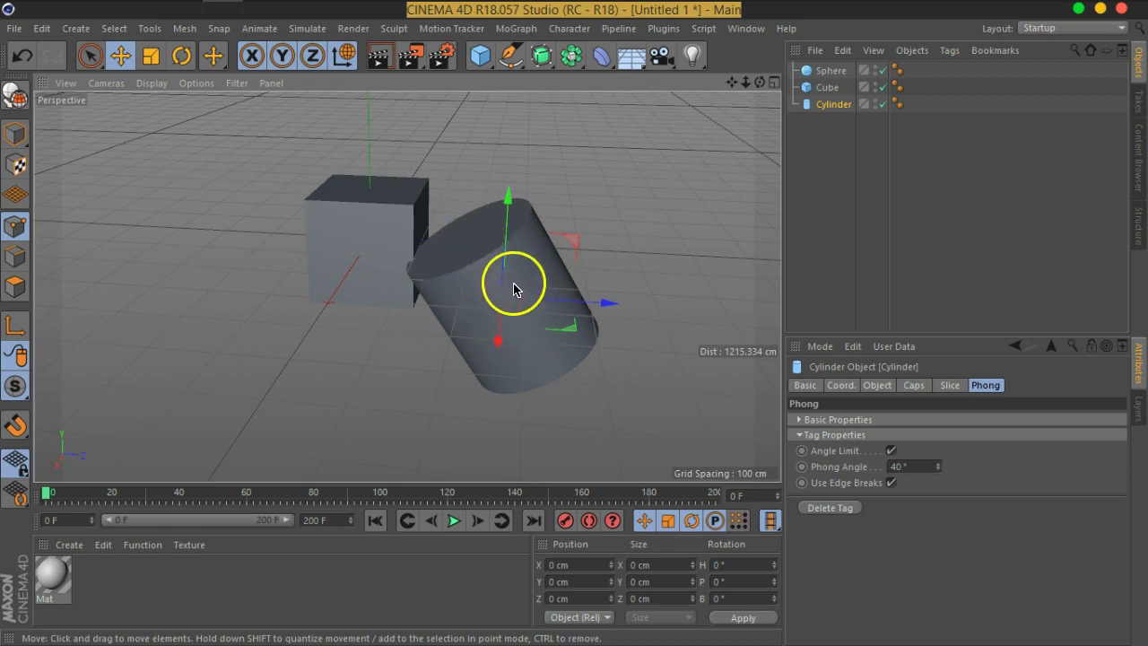
- Raise the Cylinder's height to 329 cm and make it an editable polygon object
click(877, 384)
drag(942, 445, 915, 349)
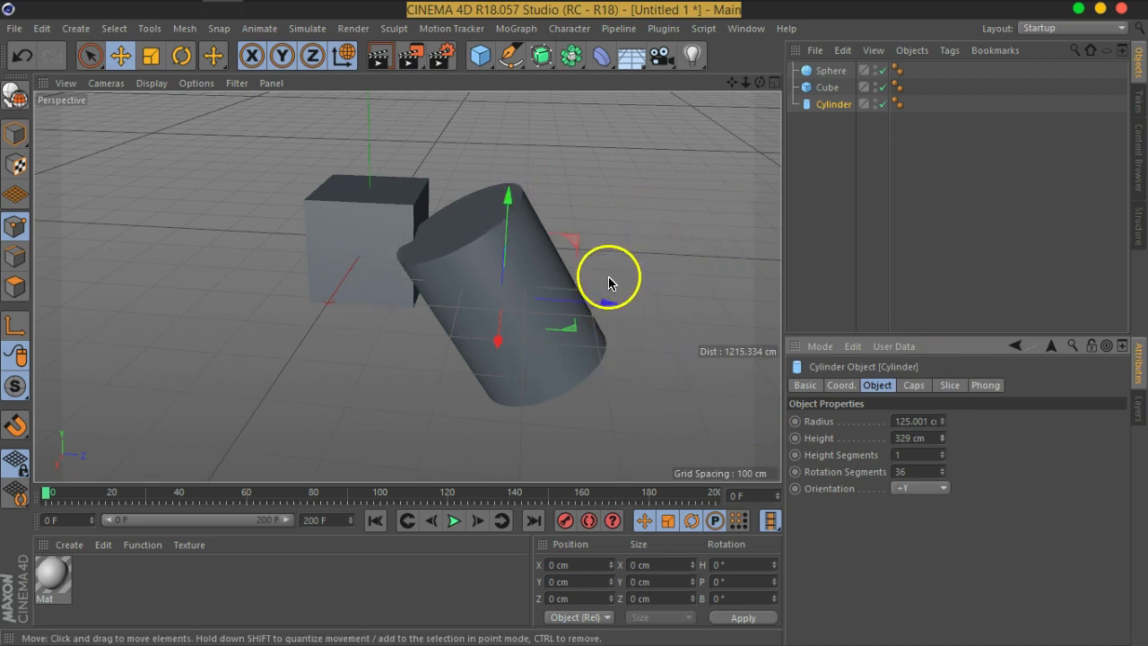
click(15, 94)
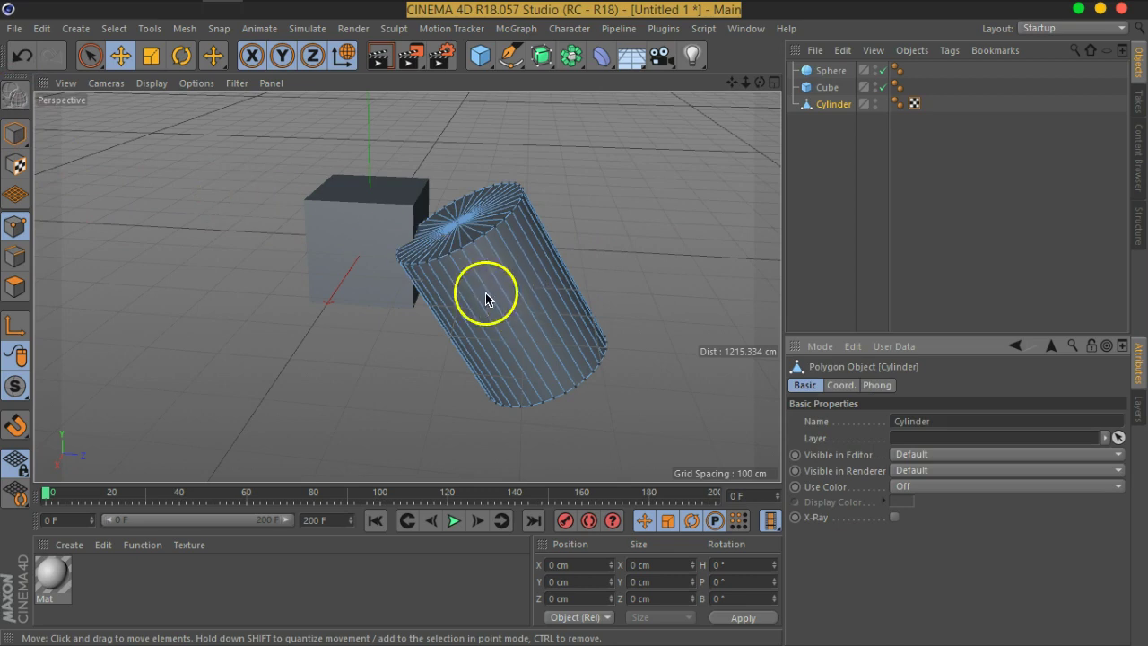
- Select polygons, then drag a point on the Cylinder outward and undo it
click(15, 286)
click(539, 328)
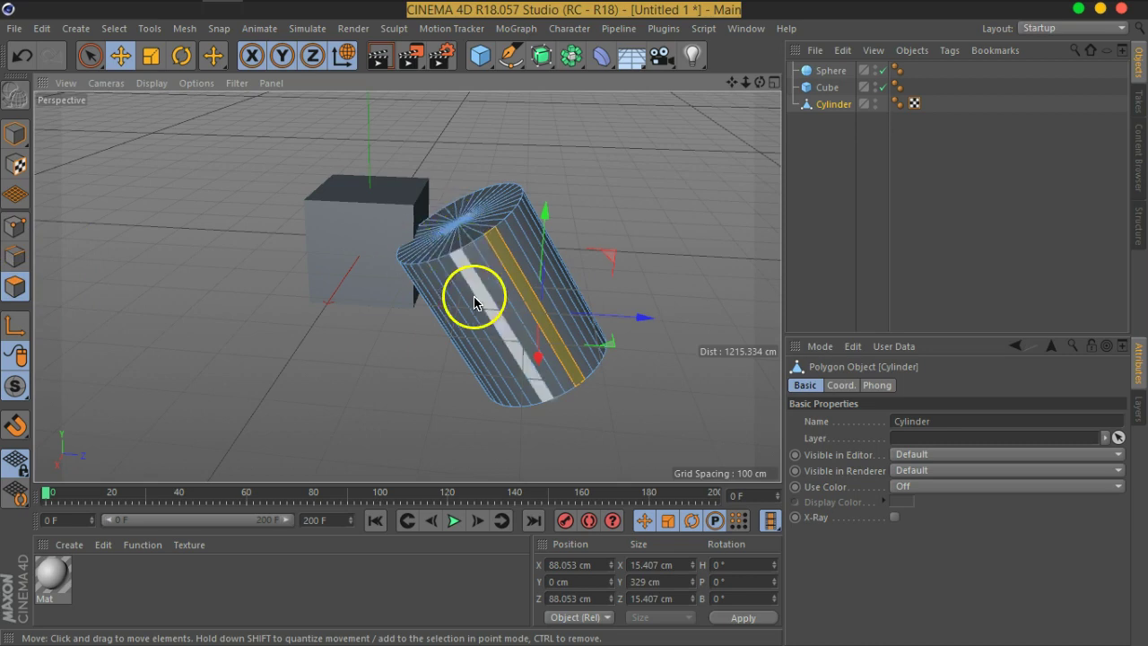
click(15, 225)
click(566, 396)
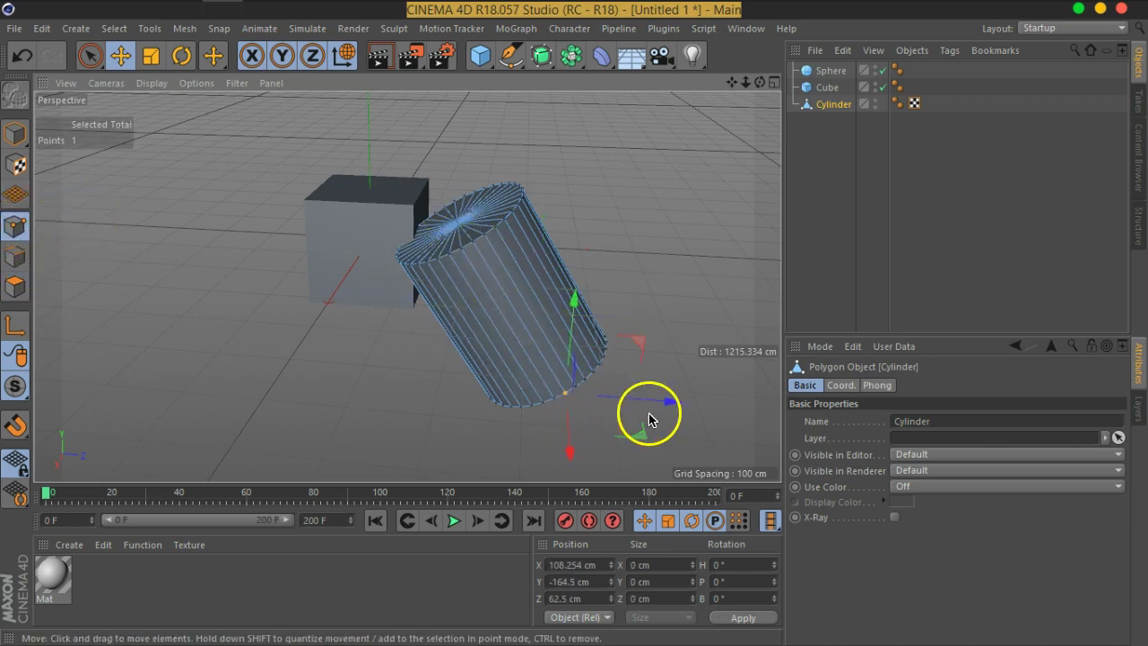
drag(661, 403, 728, 410)
key(ctrl+z)
- Drag a side edge of the Cylinder outward in Edge mode, then undo it
click(16, 263)
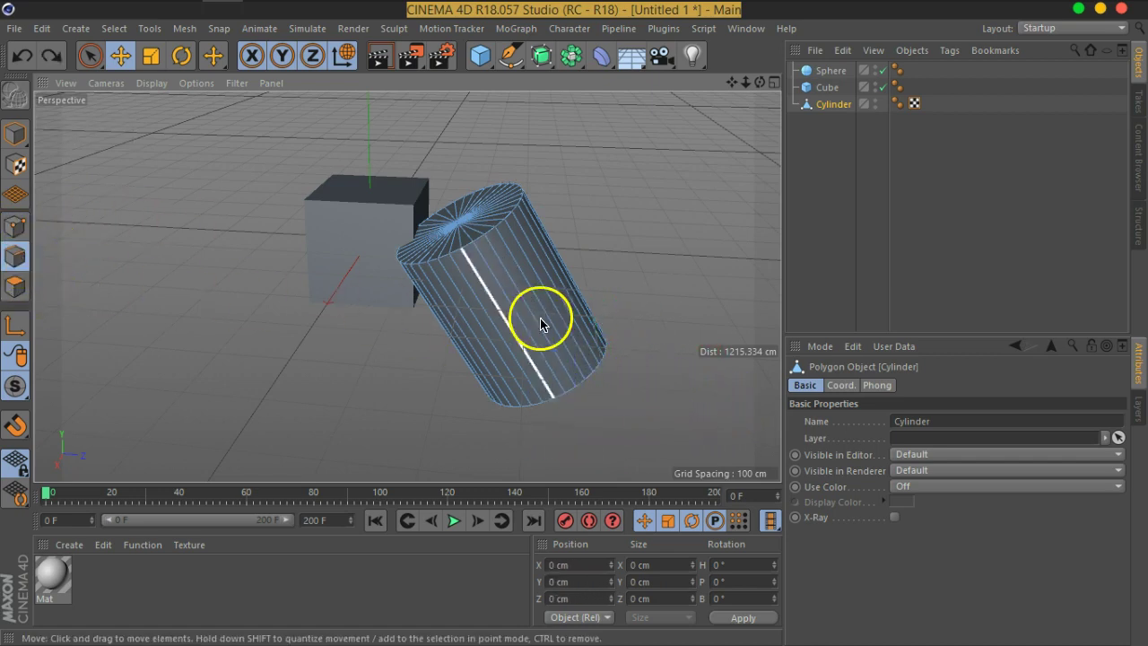
click(547, 343)
mouse_move(637, 328)
mouse_down()
mouse_move(712, 320)
mouse_move(622, 315)
mouse_move(687, 328)
mouse_up()
key(ctrl+z)
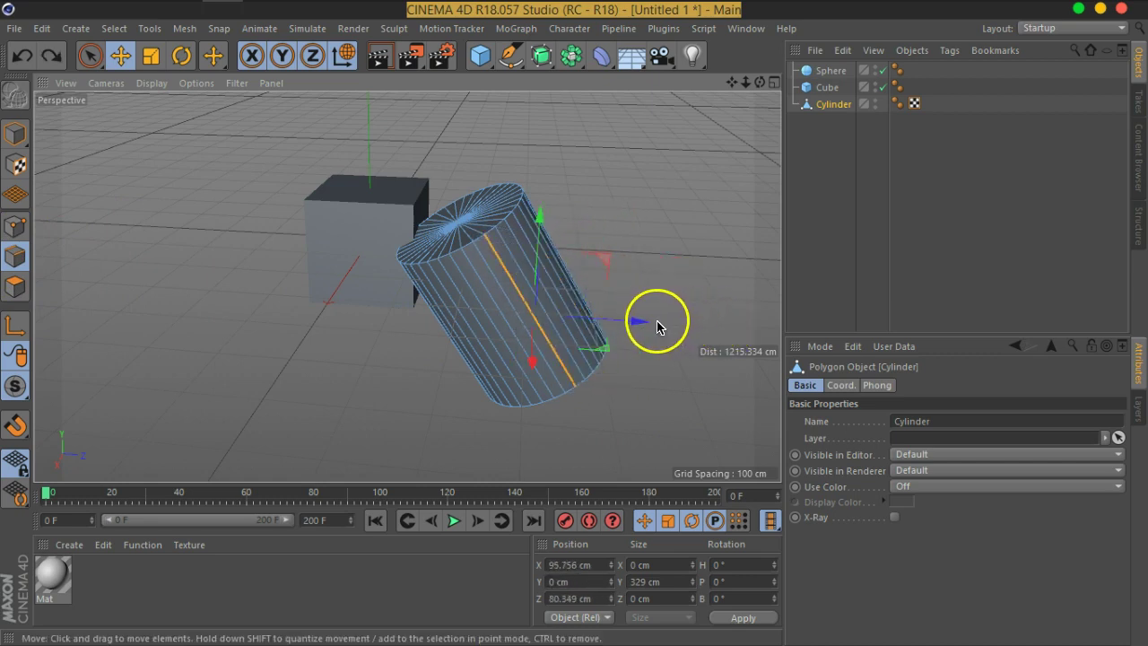